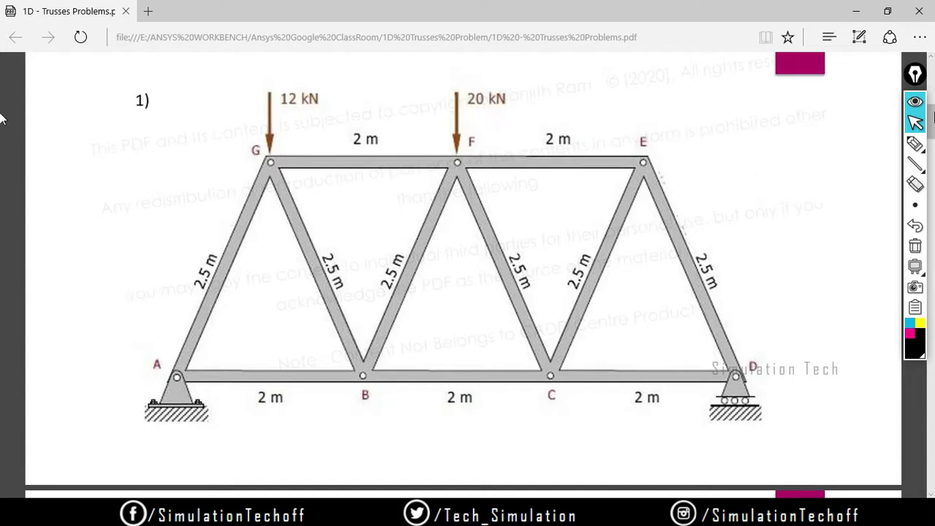
Annotate the truss problem sheet with two horizontal arrows at roller support D, one pointing each way
mouse_move(915, 145)
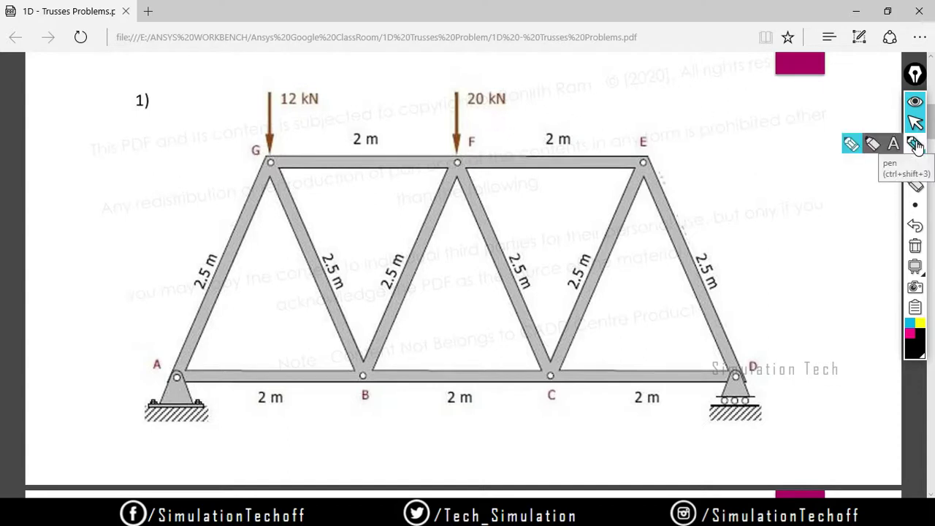
mouse_move(917, 164)
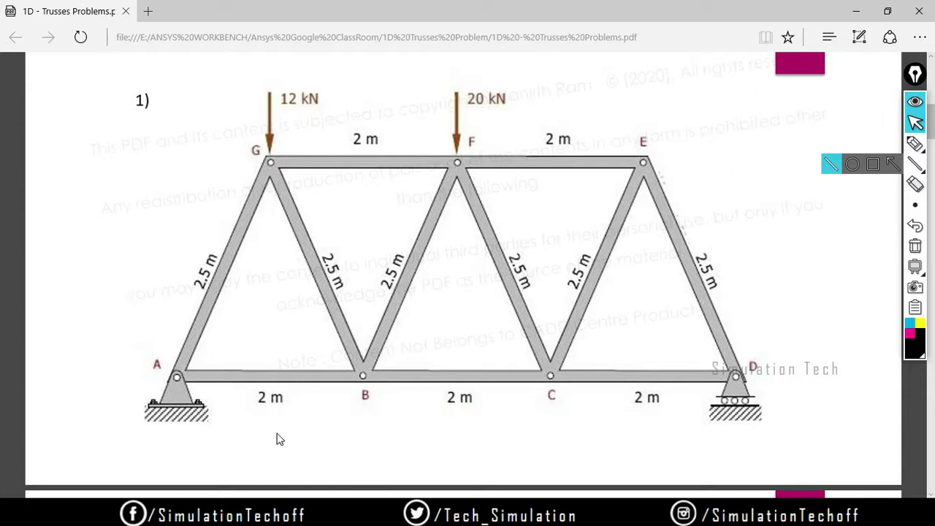
click(893, 163)
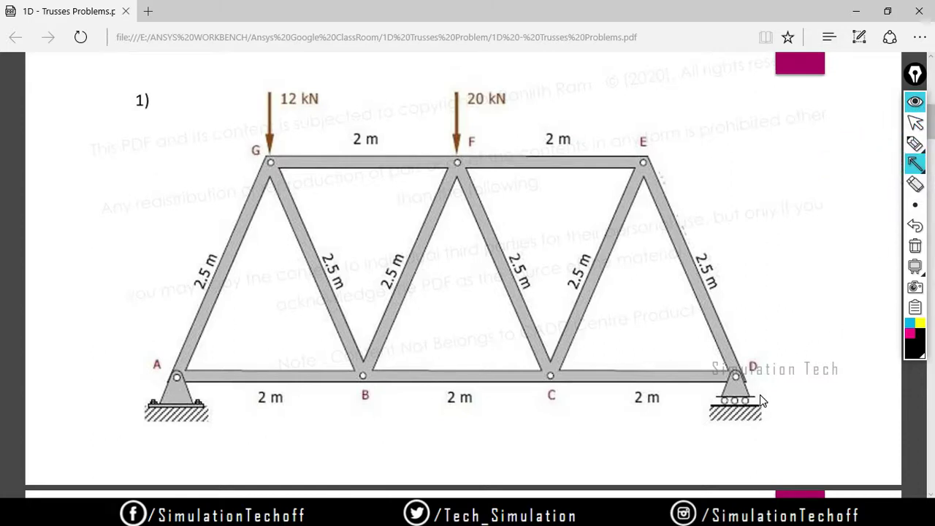
drag(765, 395, 835, 398)
drag(699, 395, 635, 398)
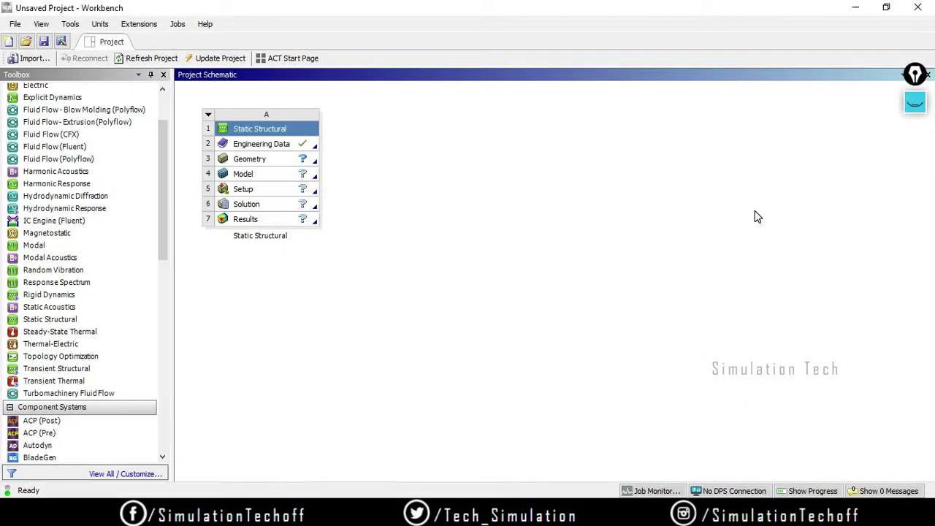
Open the Static Structural system's geometry in DesignModeler and dock the Extrude/Revolve toolbar beside the Generate toolbar
click(70, 321)
double_click(279, 160)
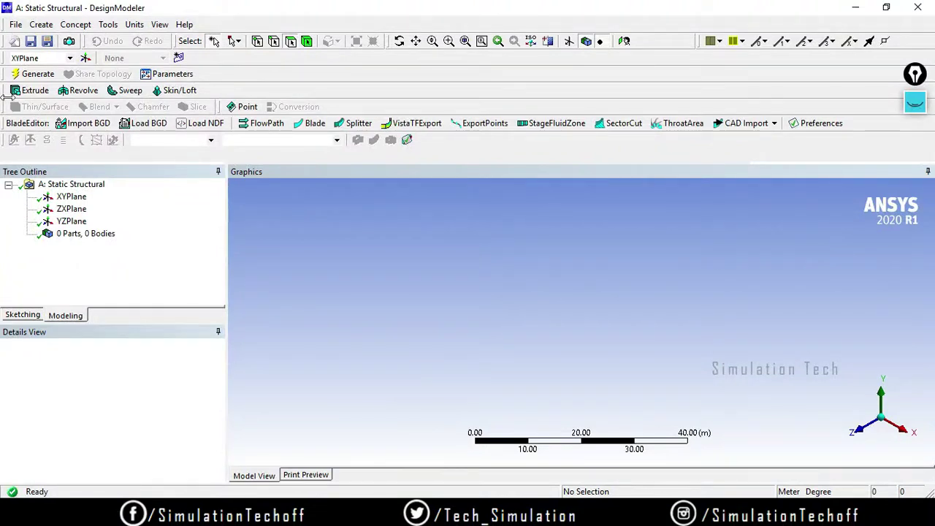
drag(6, 87, 213, 74)
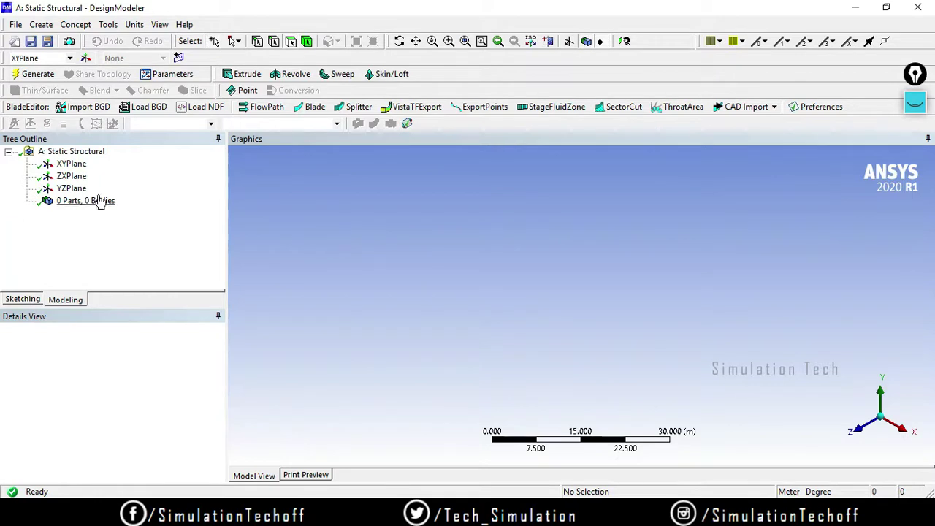
Select the XY plane for sketching and view it face-on
click(73, 165)
right_click(80, 168)
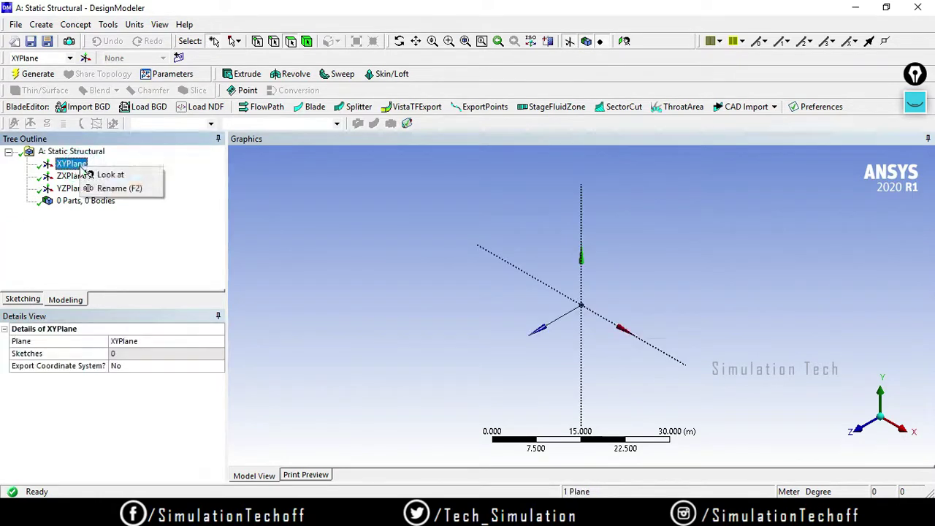
click(110, 175)
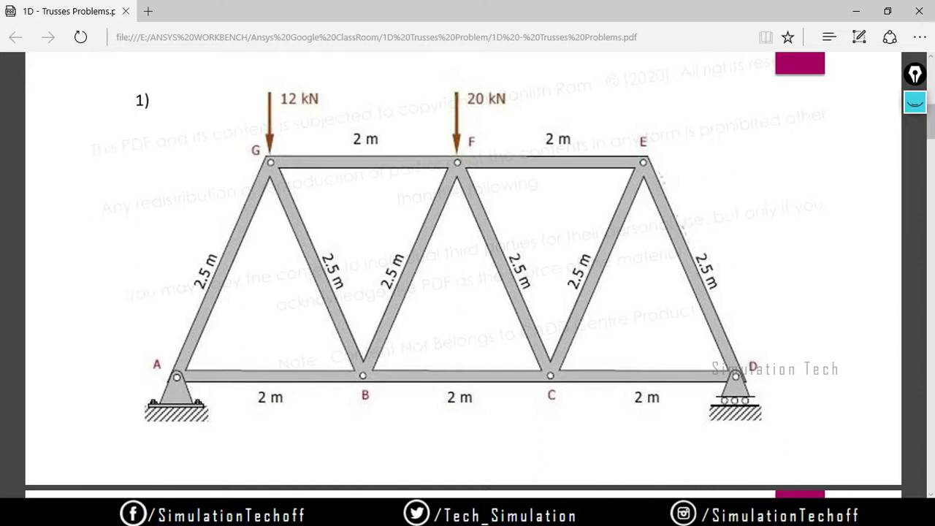
Return to DesignModeler and sketch three connected horizontal lines along the X axis from the origin, about 34, 34 and 14 m long
click(855, 11)
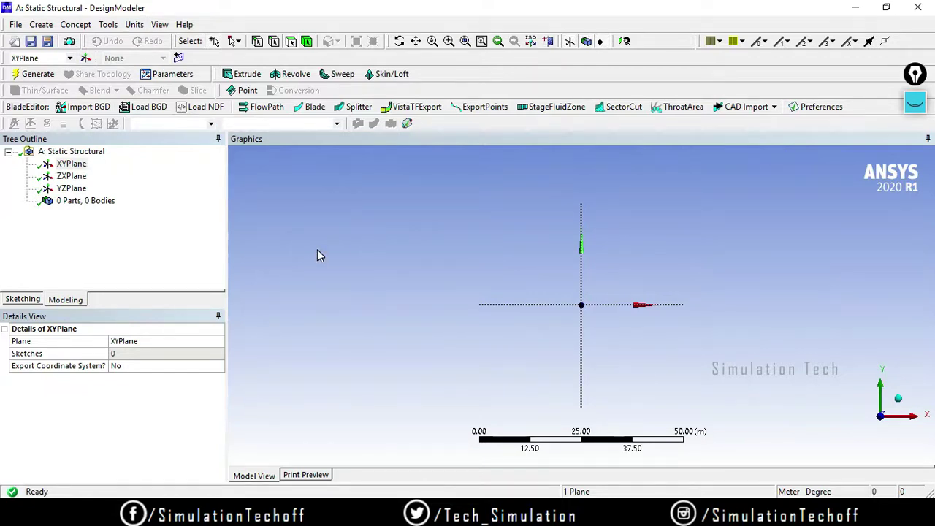
click(23, 300)
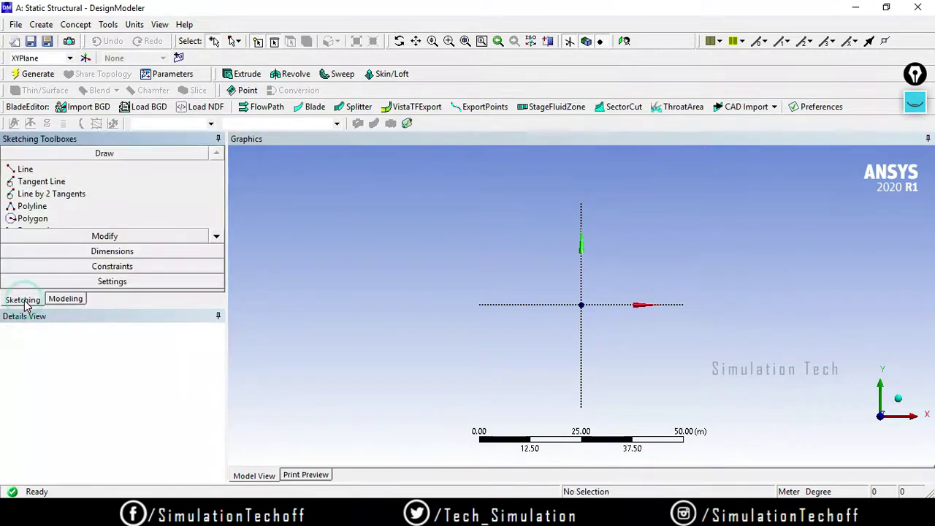
click(72, 170)
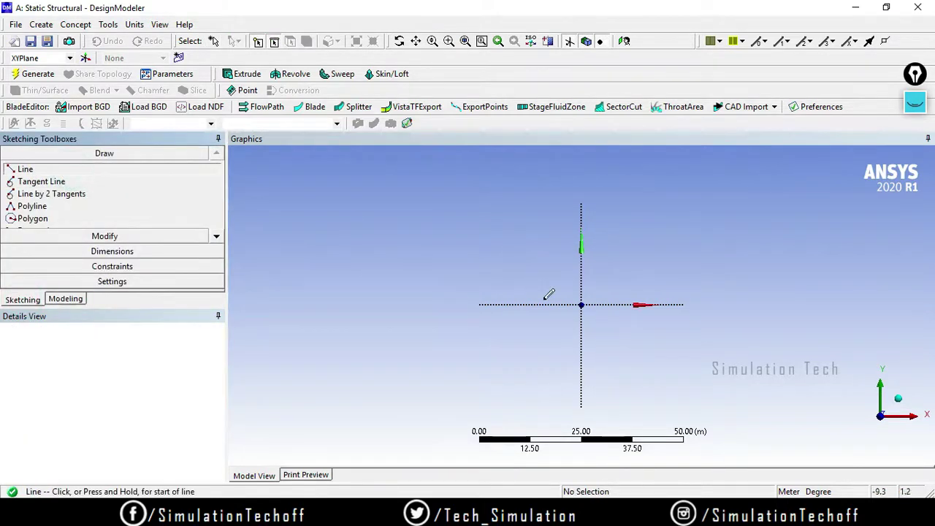
click(582, 303)
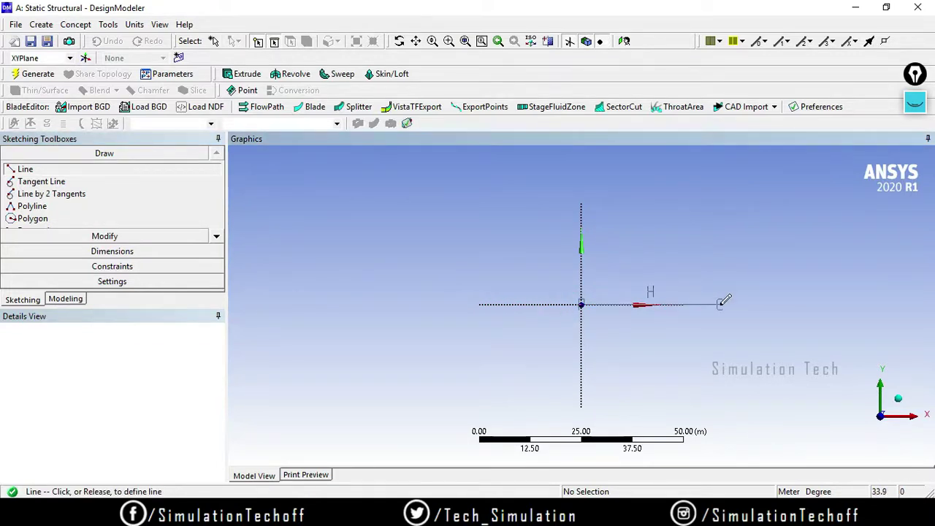
click(720, 304)
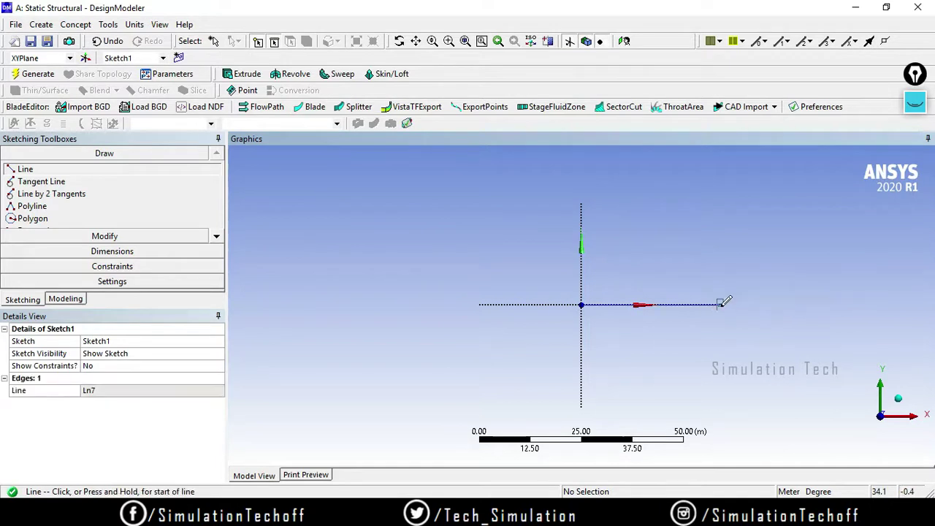
click(719, 304)
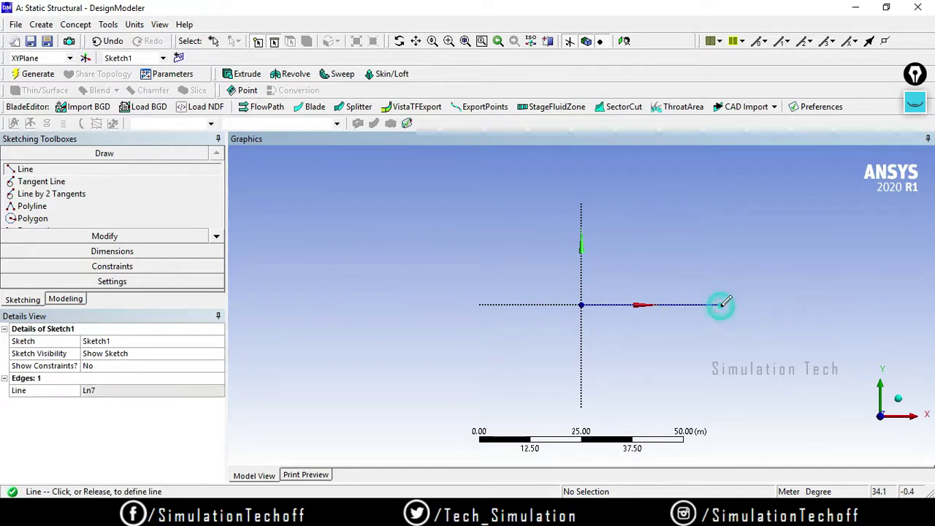
click(861, 304)
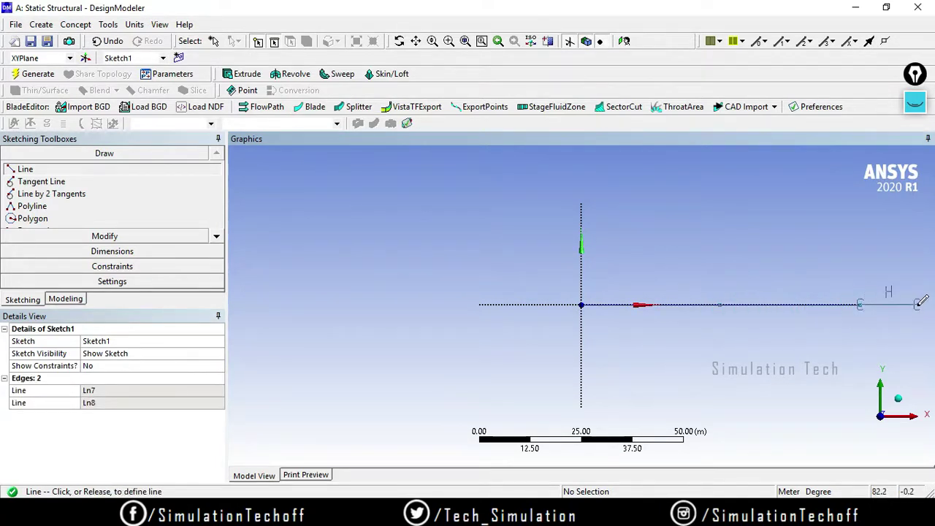
click(918, 304)
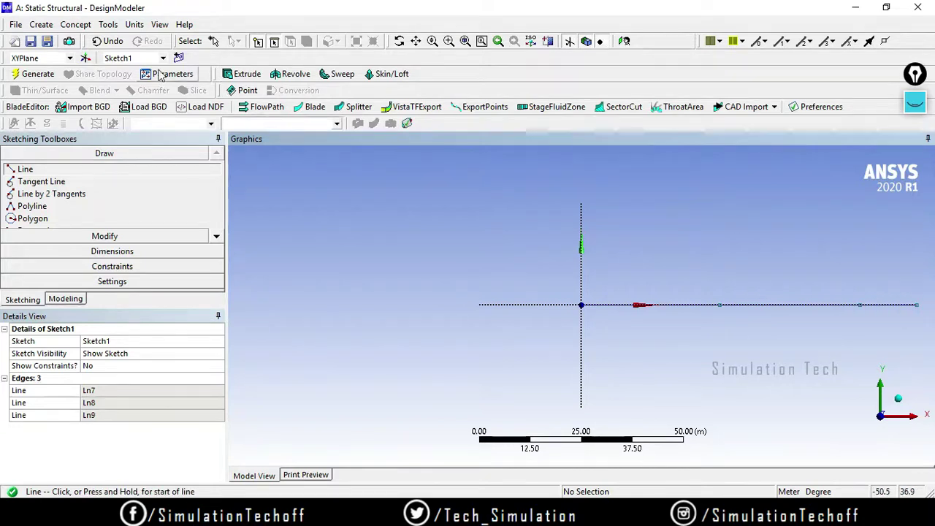
Add general dimensions to the lengths of the three horizontal lines, placing them below the X axis
click(79, 250)
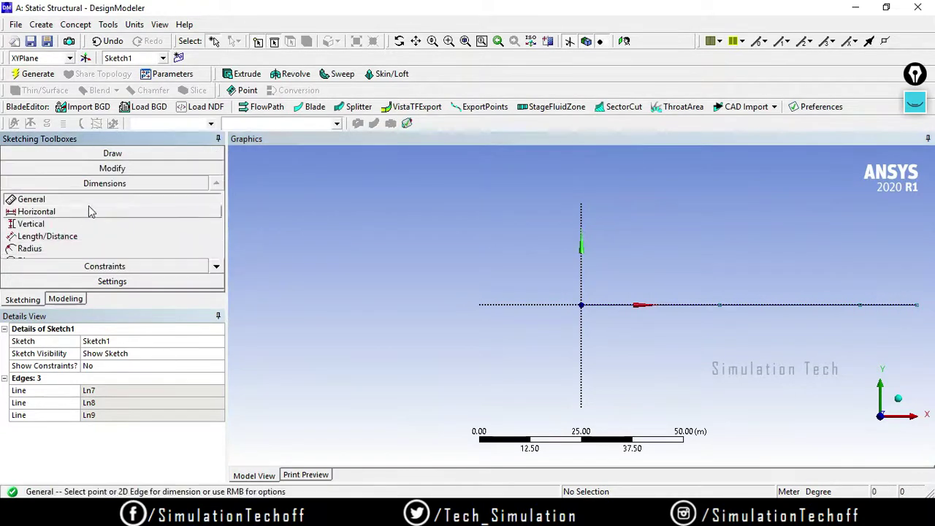
click(637, 306)
click(645, 344)
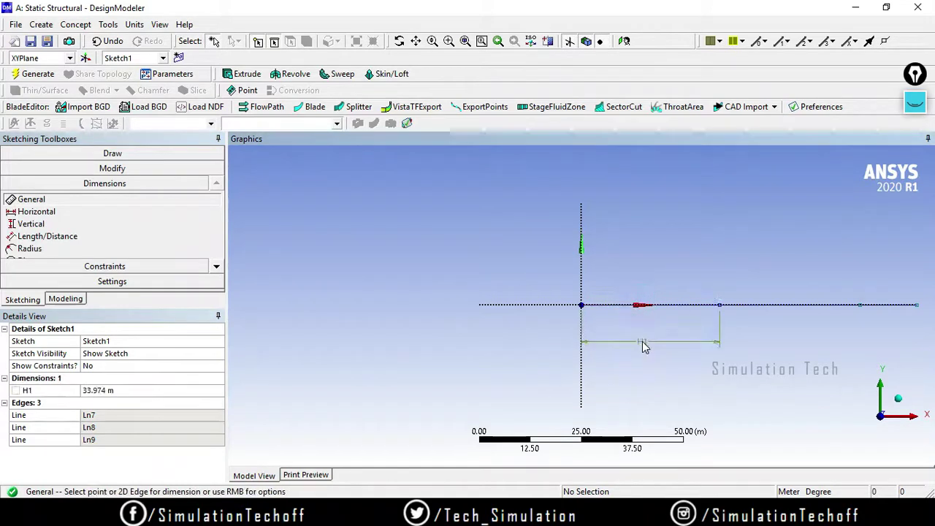
click(780, 306)
click(781, 337)
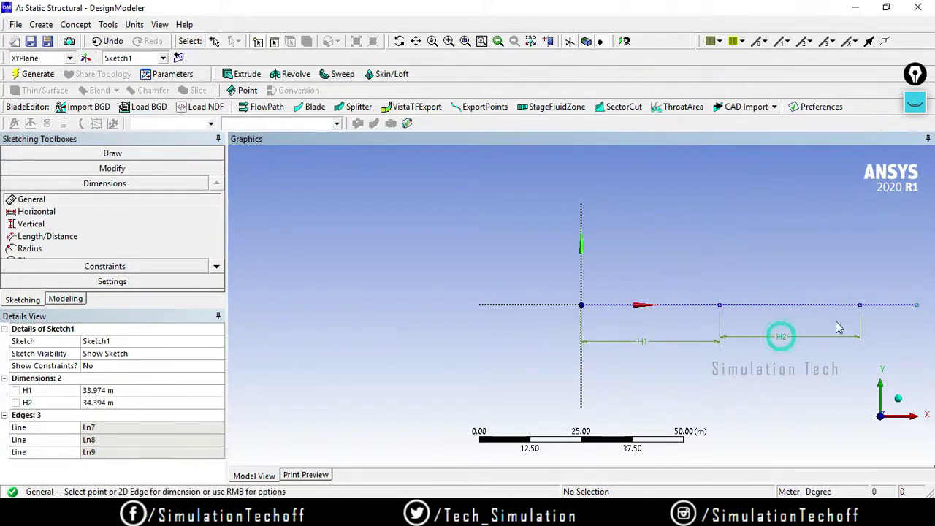
click(892, 308)
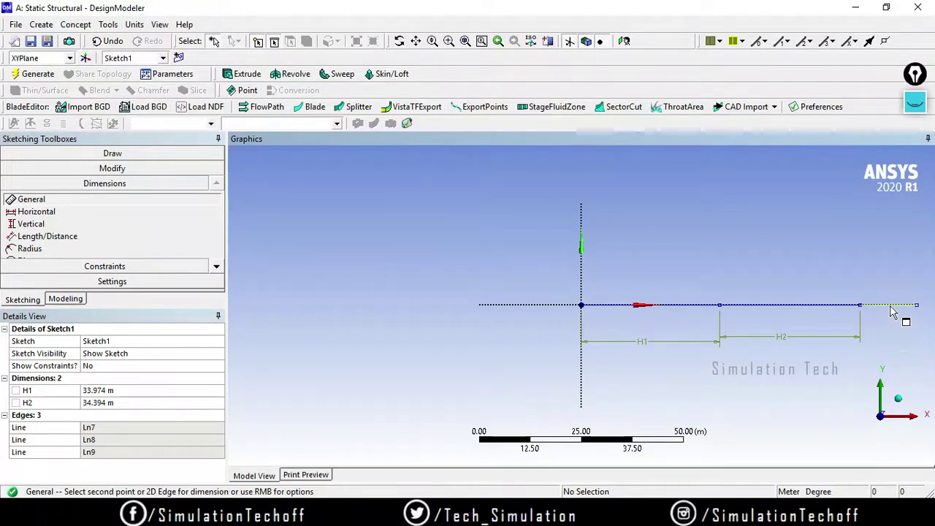
click(901, 335)
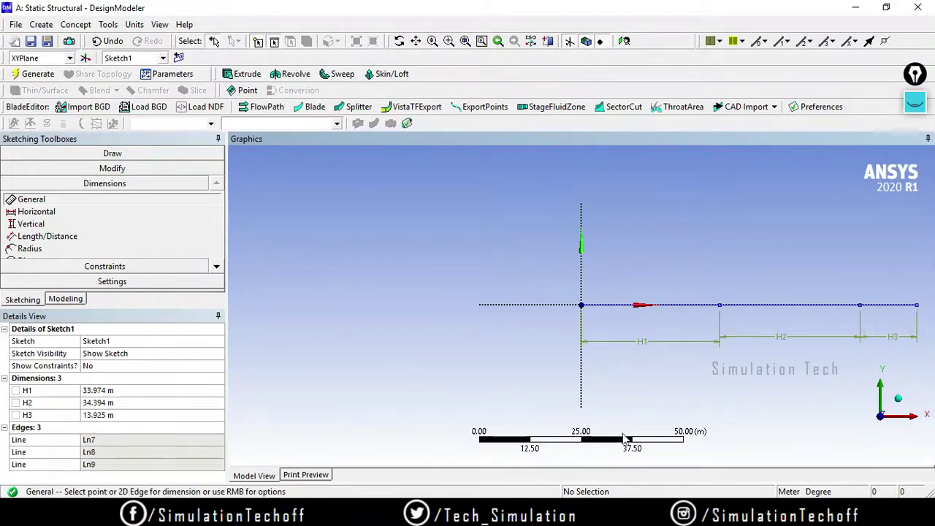
Set the length dimensions H1, H2 and H3 of the three horizontal lines to 2 m each
click(171, 391)
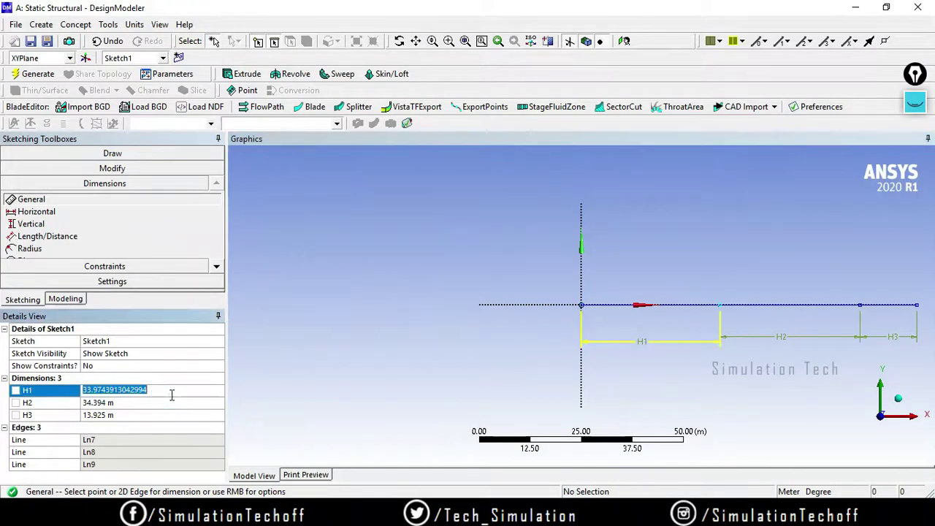
text(2)
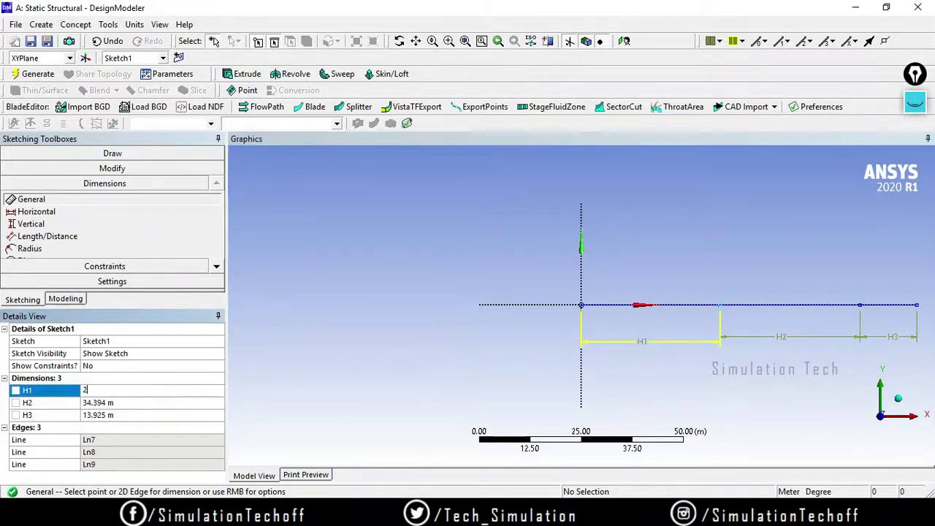
click(168, 402)
text(2)
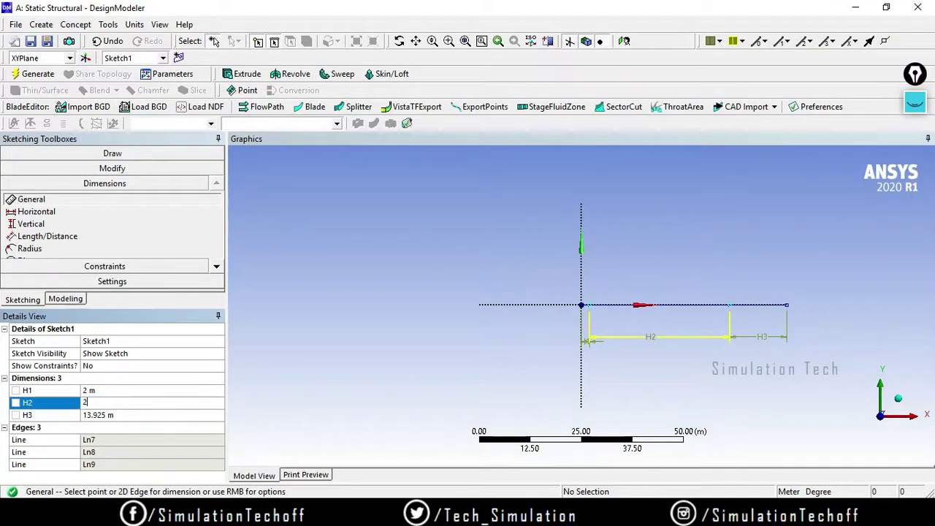
click(152, 414)
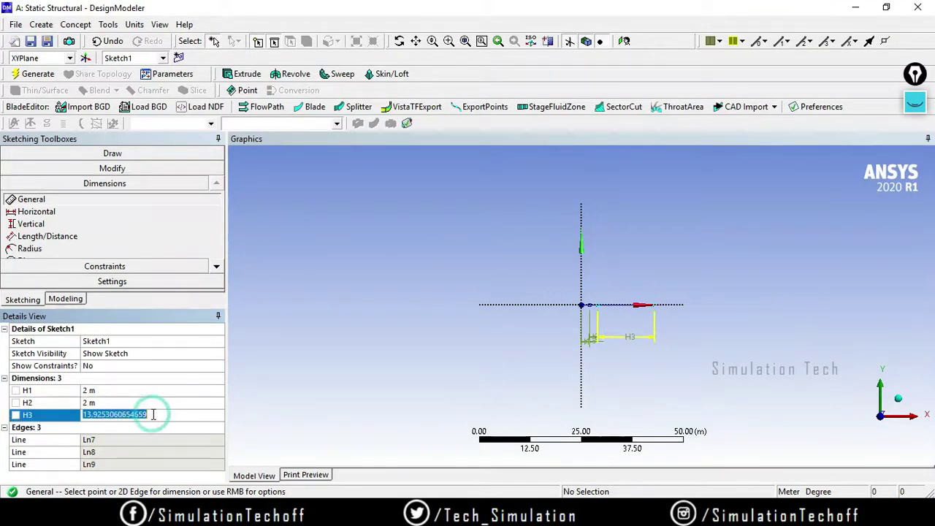
text(2)
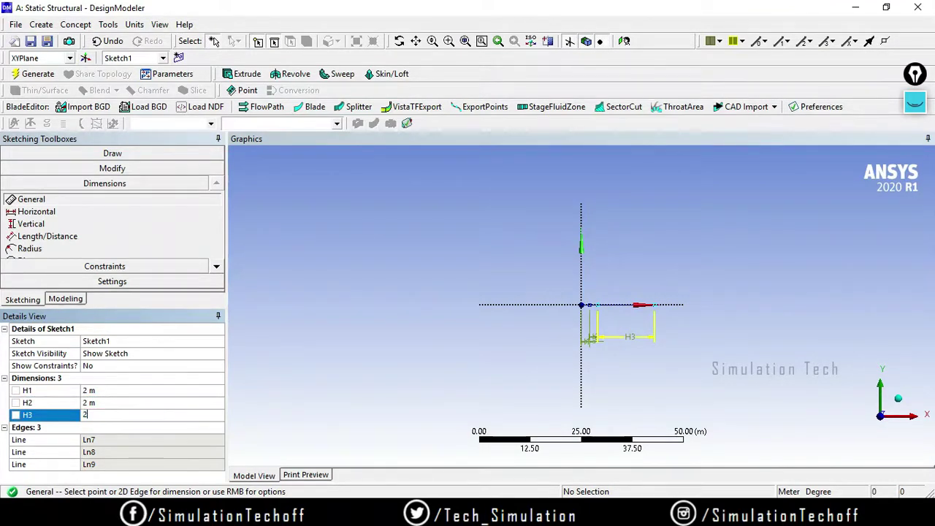
key(Return)
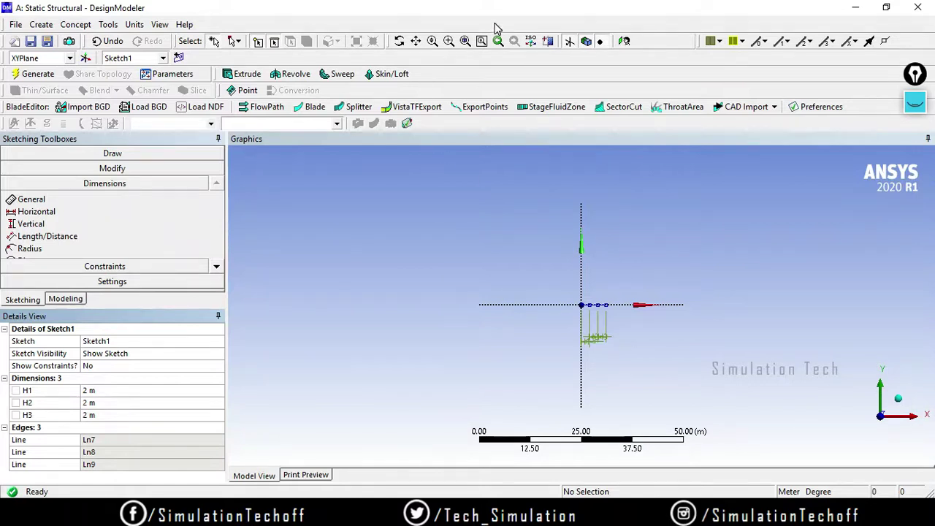
Sketch a zigzag of six diagonal lines from the origin through the horizontal line endpoints, forming three peaks about 3 m above the X axis
click(465, 41)
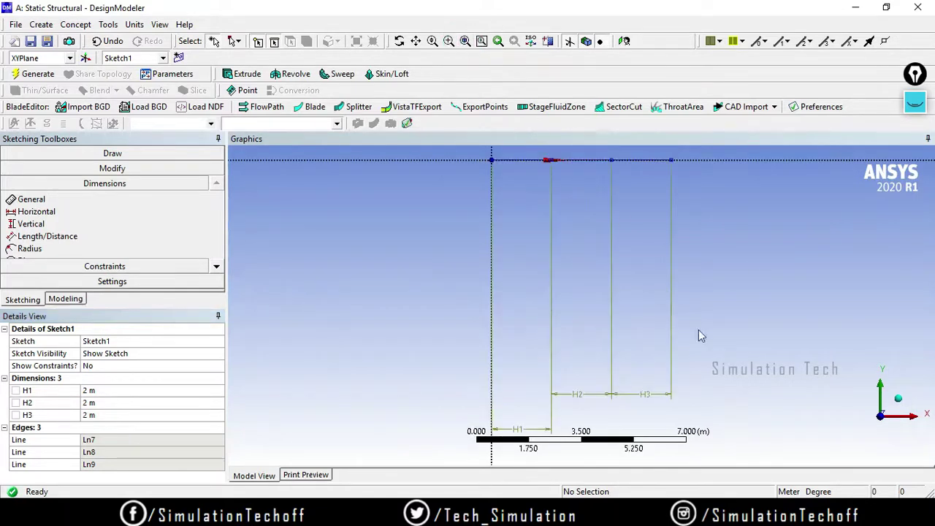
click(416, 41)
drag(648, 213, 641, 373)
mouse_move(635, 324)
mouse_down()
mouse_move(634, 387)
mouse_move(633, 369)
mouse_up()
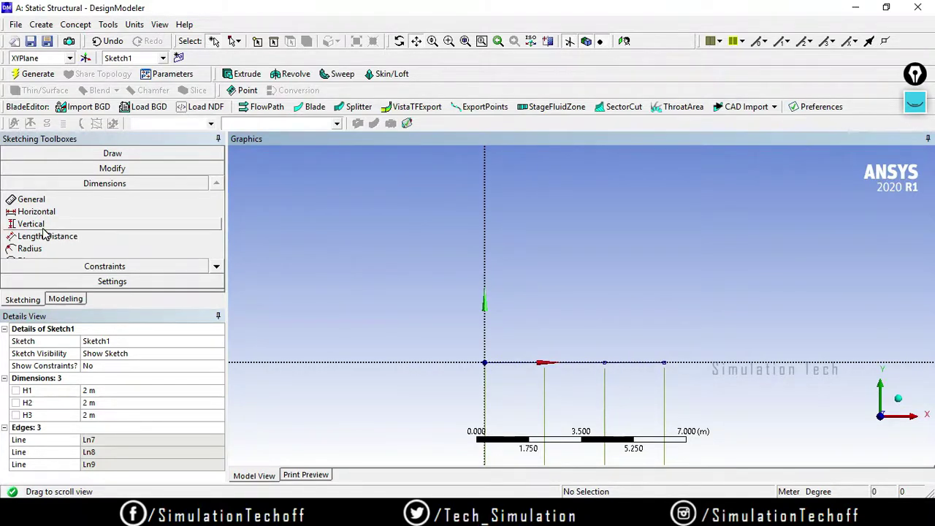
click(133, 153)
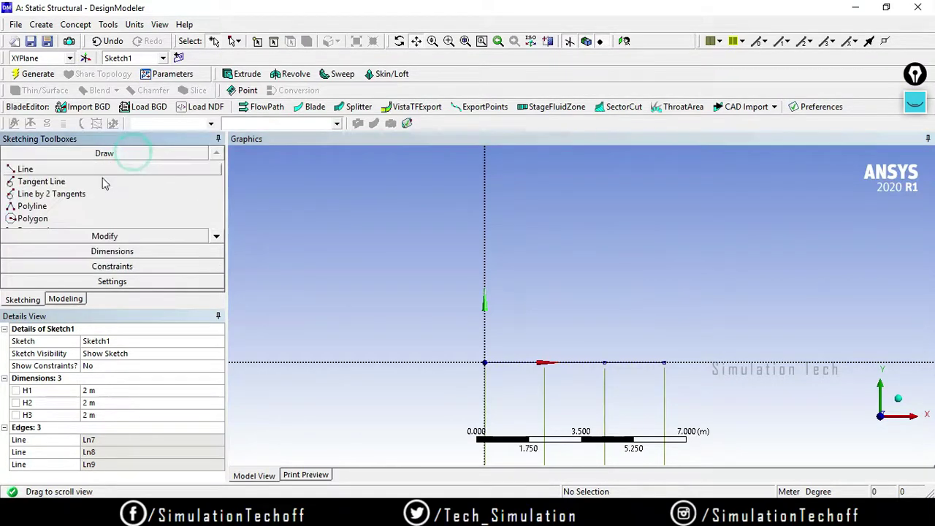
click(68, 168)
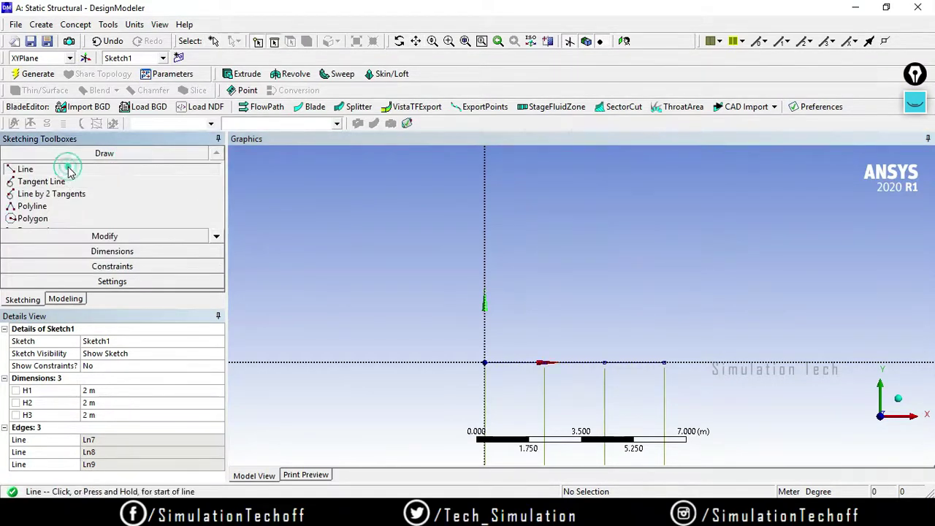
click(484, 361)
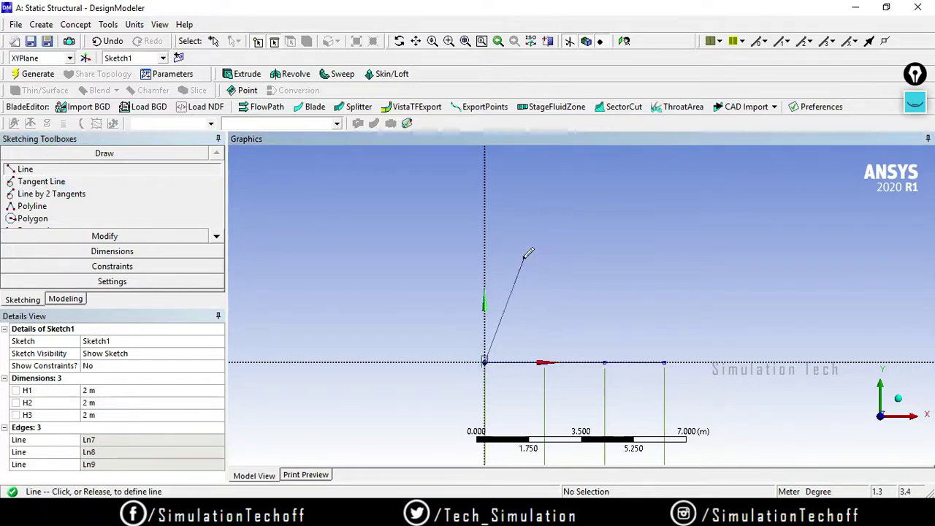
click(517, 266)
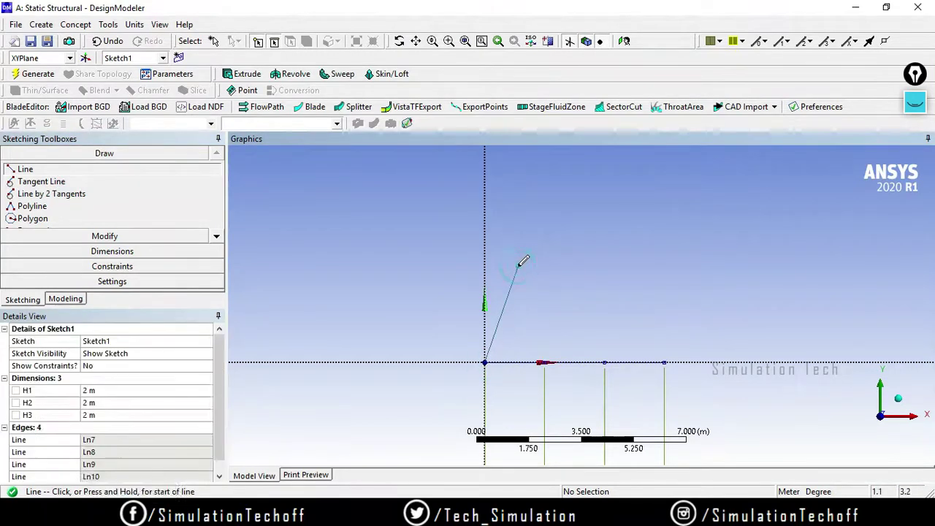
click(543, 361)
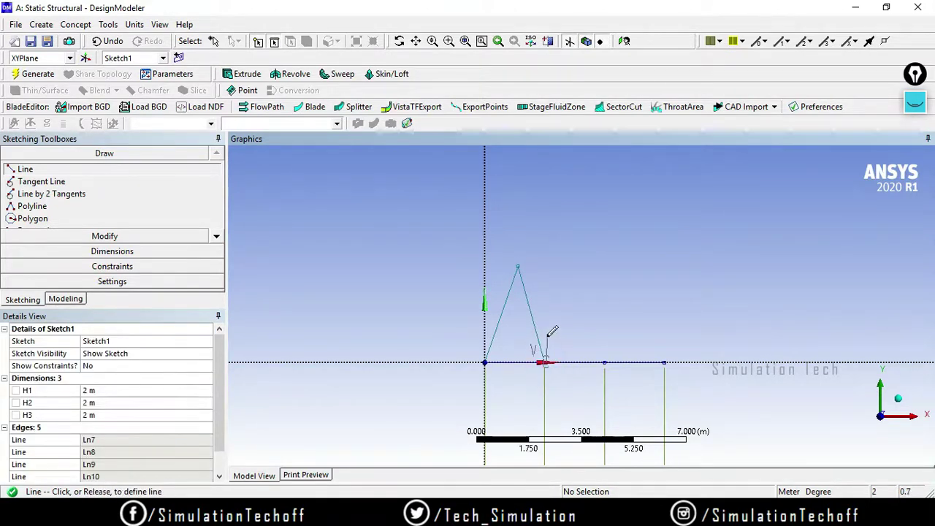
click(570, 267)
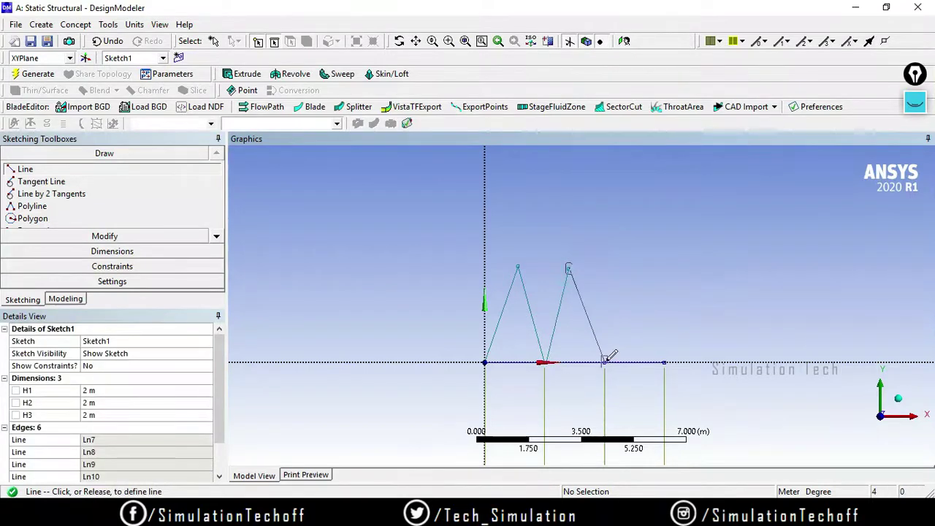
click(604, 360)
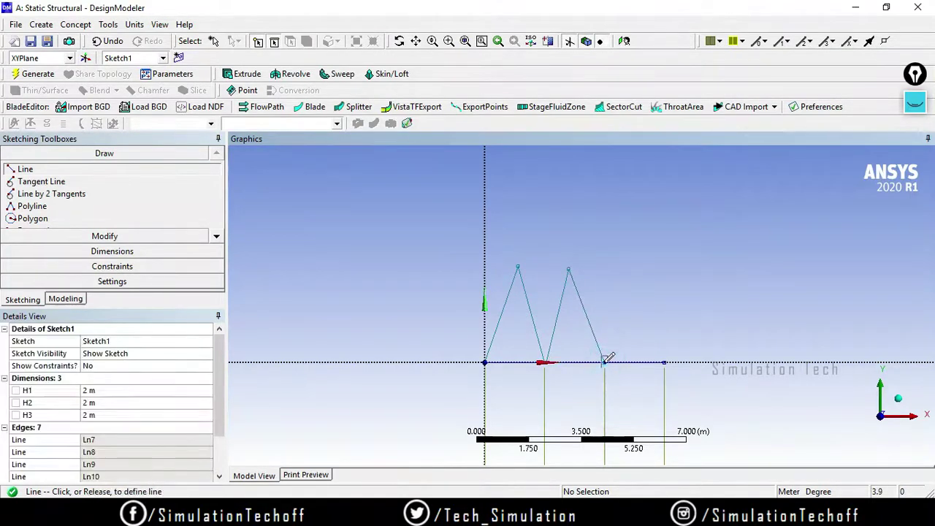
click(625, 272)
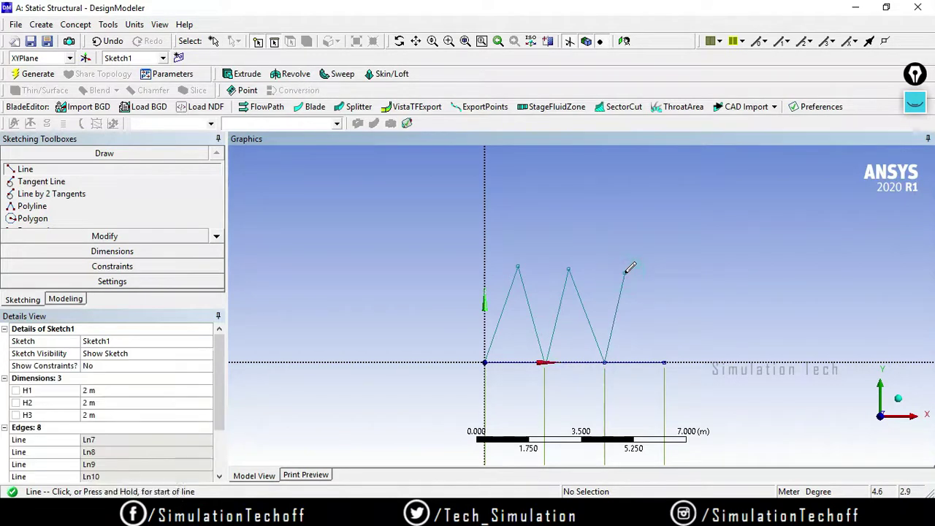
click(663, 360)
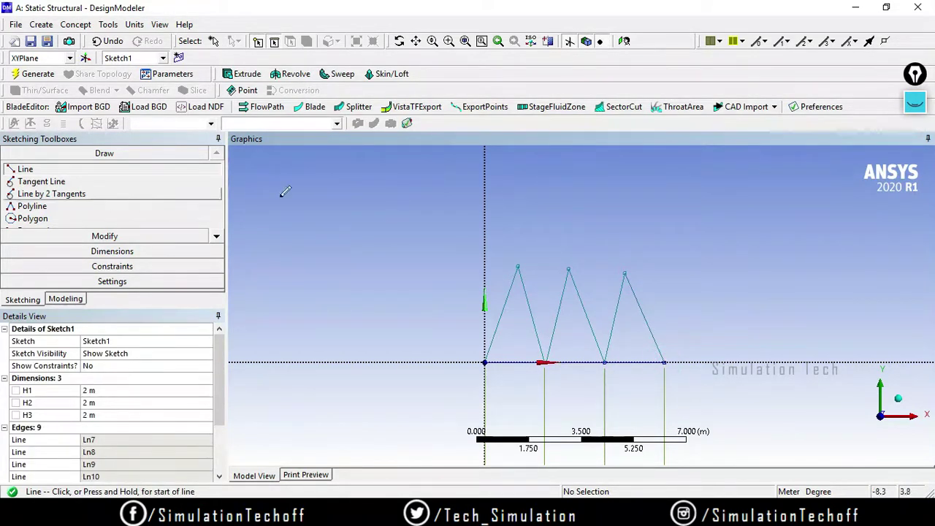
Sketch two top chord lines connecting the first peak to the second and the second to the third
click(517, 264)
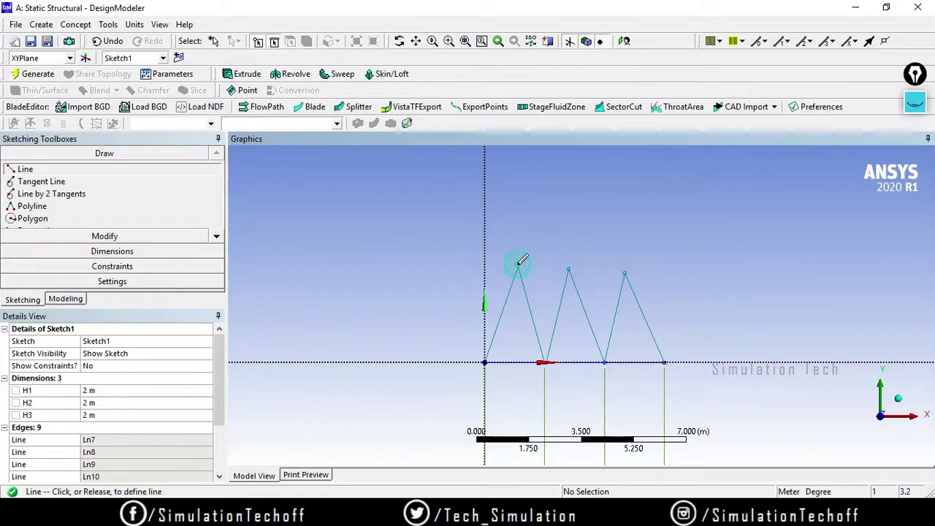
click(569, 267)
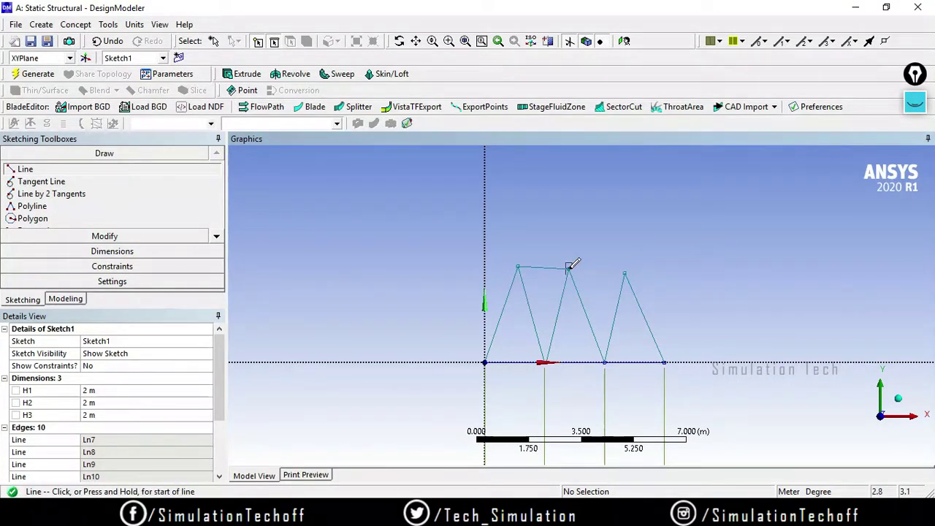
click(569, 268)
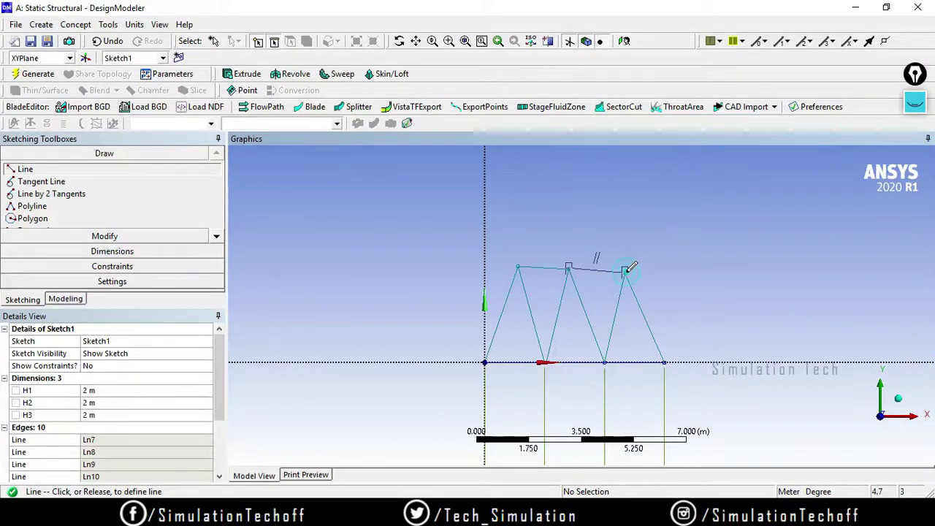
click(625, 271)
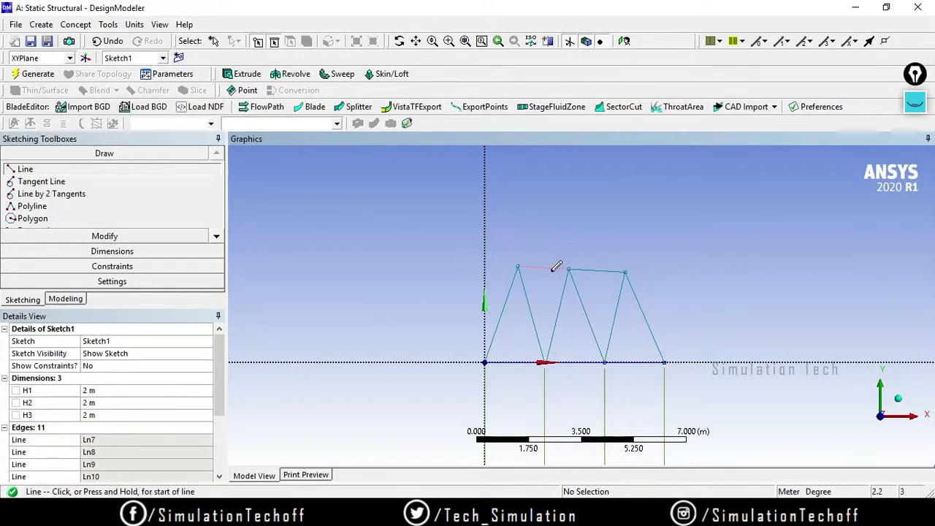
Apply Horizontal constraints to the two top chord lines of the truss
click(87, 266)
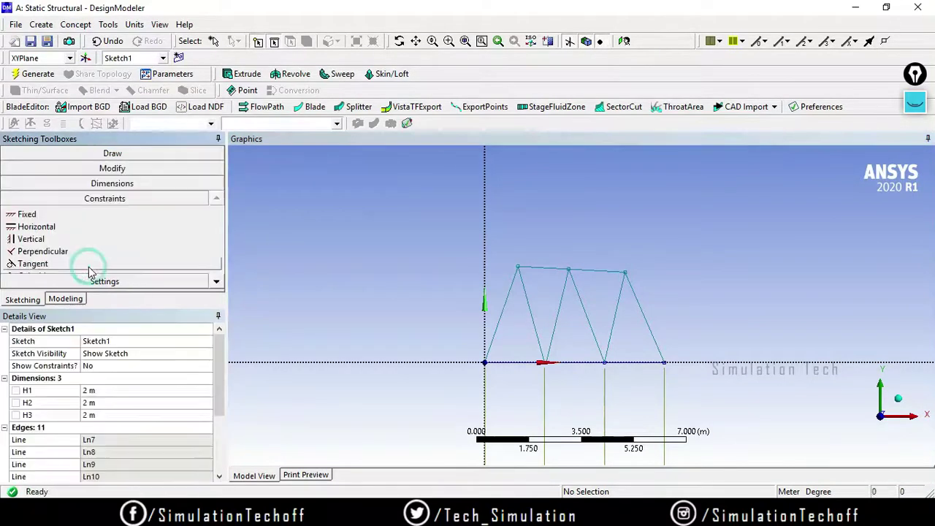
click(118, 227)
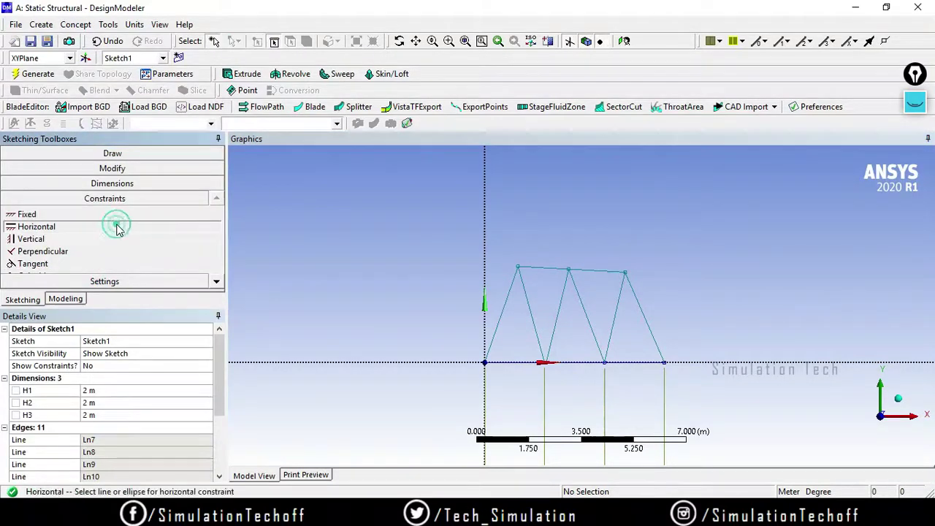
click(547, 269)
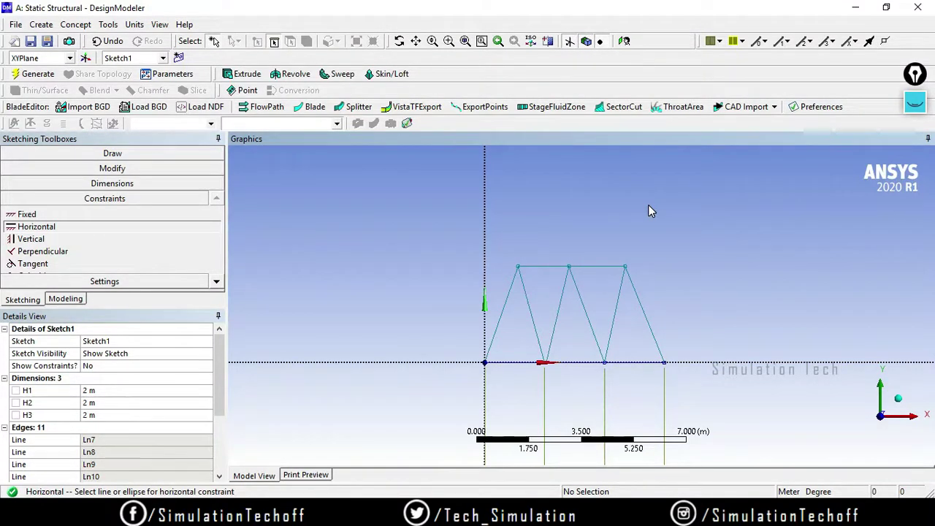
Add general length dimensions to the two top chord lines, placing them above the truss
click(124, 183)
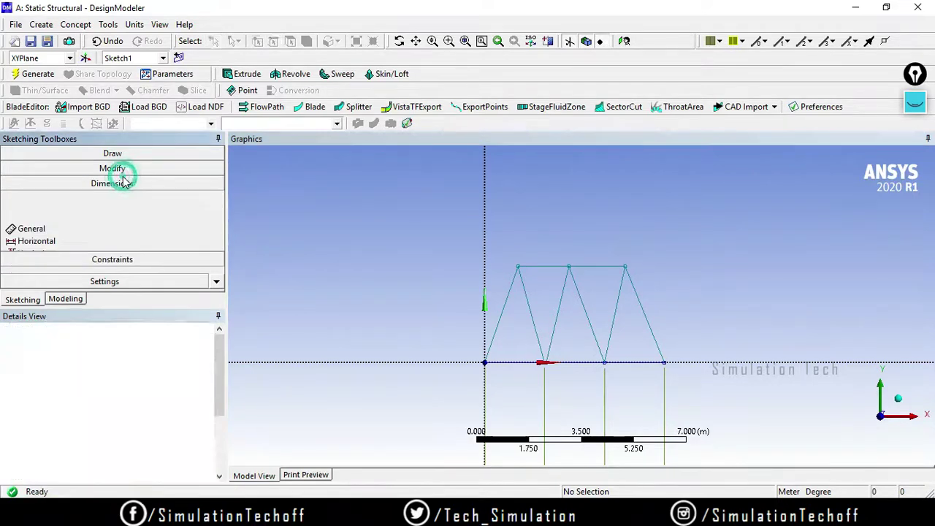
click(548, 267)
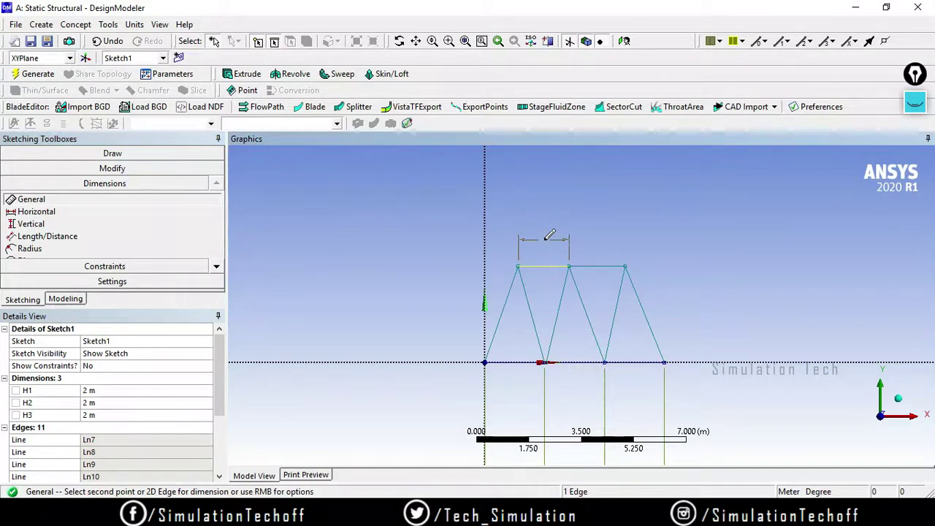
click(547, 243)
click(597, 269)
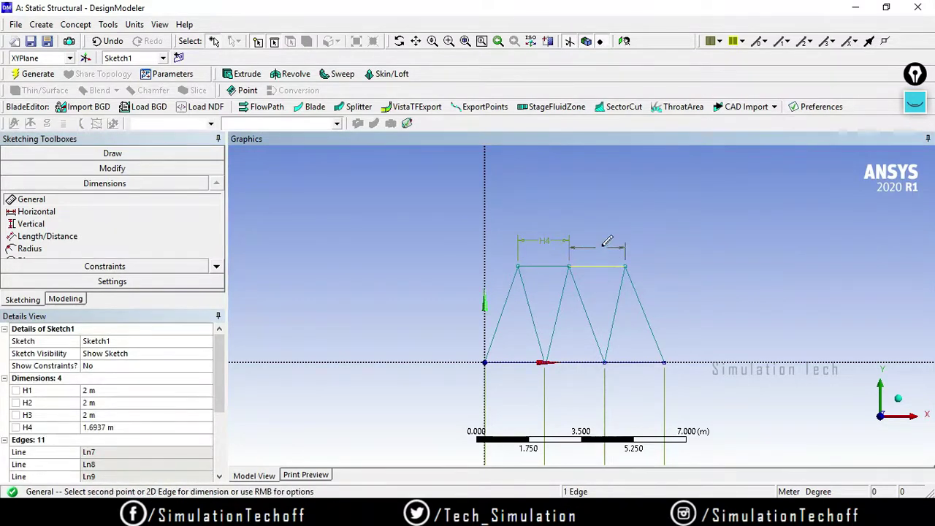
click(603, 248)
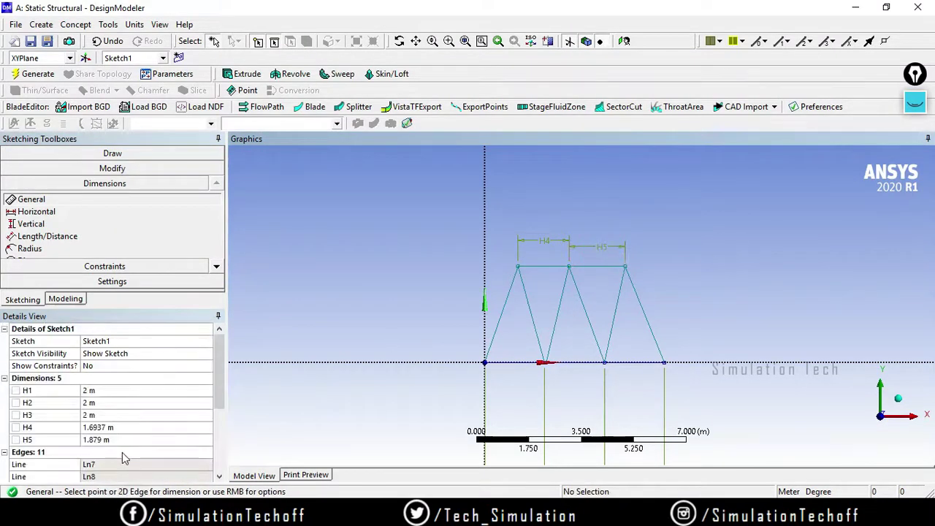
Set the top chord length dimensions H4 and H5 to 2 m each
click(138, 428)
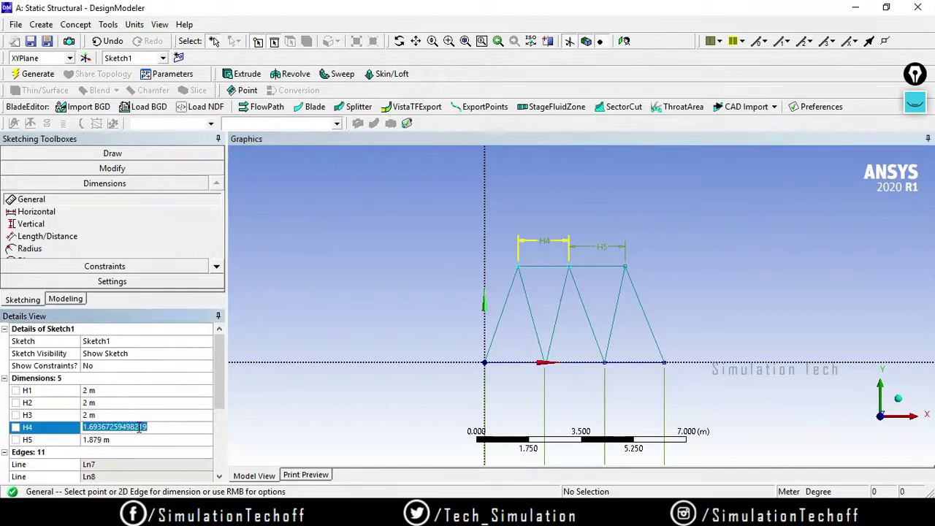
text(2)
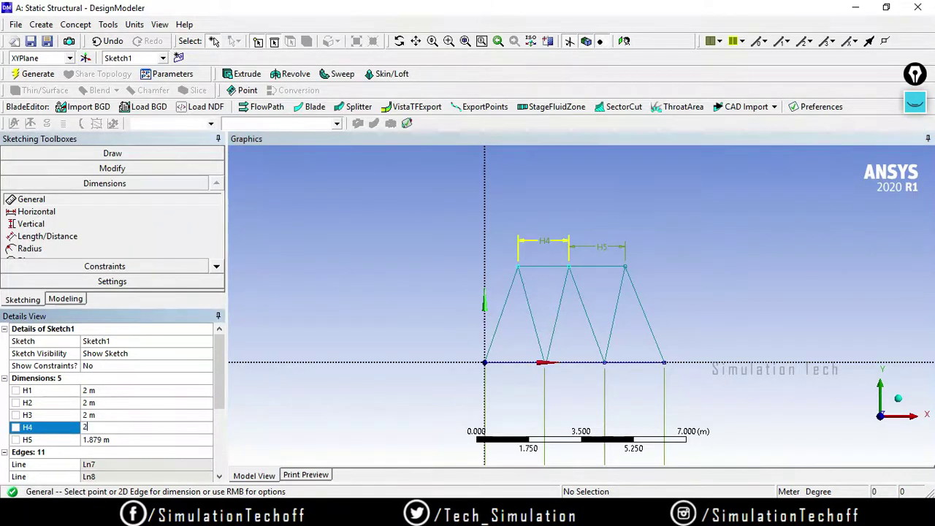
click(139, 439)
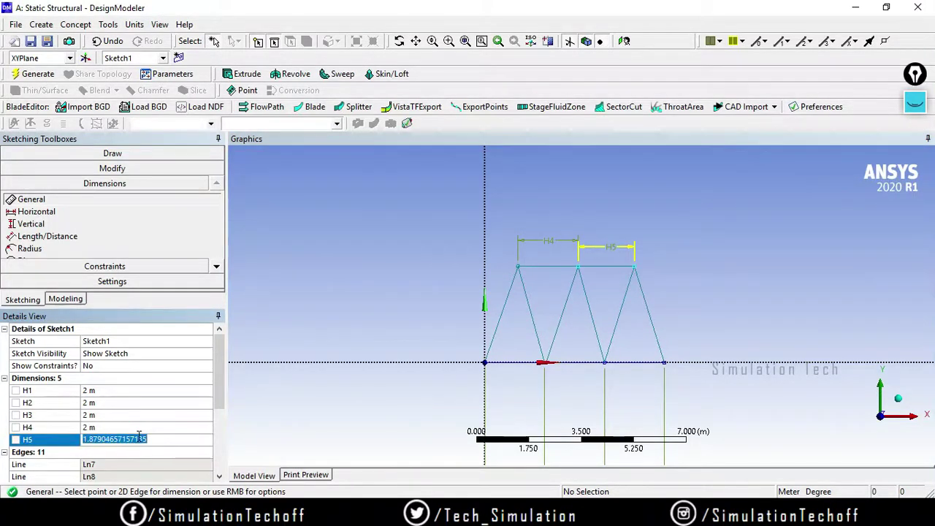
text(2)
key(Return)
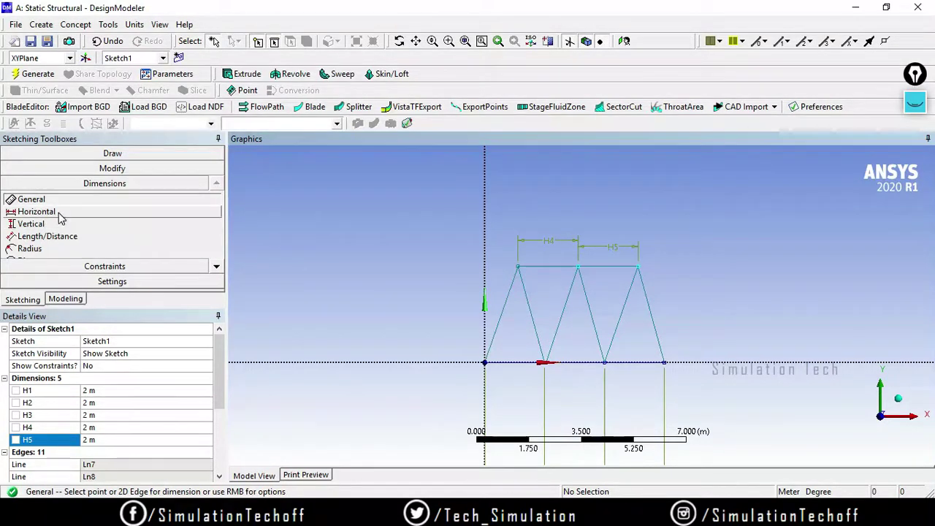
Dimension the length of the first diagonal from the origin and set it to 2.5 m
click(502, 311)
click(433, 285)
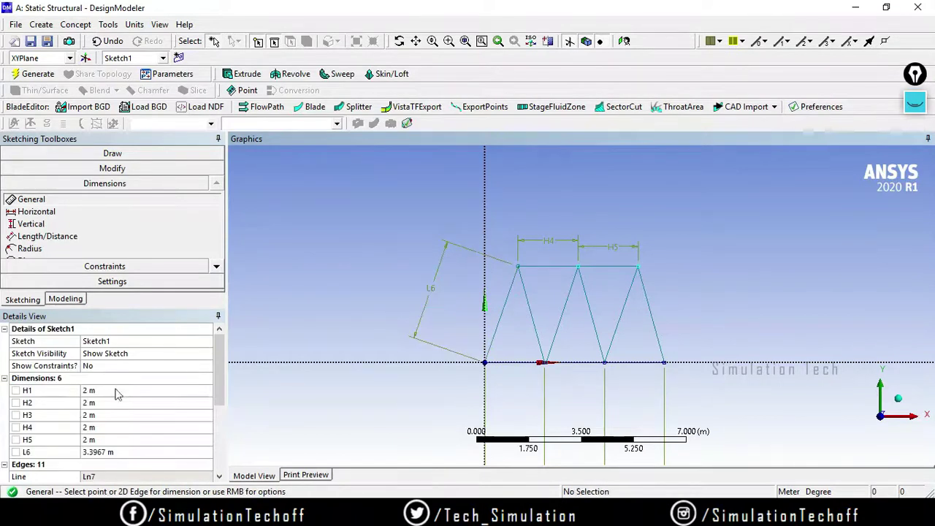
click(110, 453)
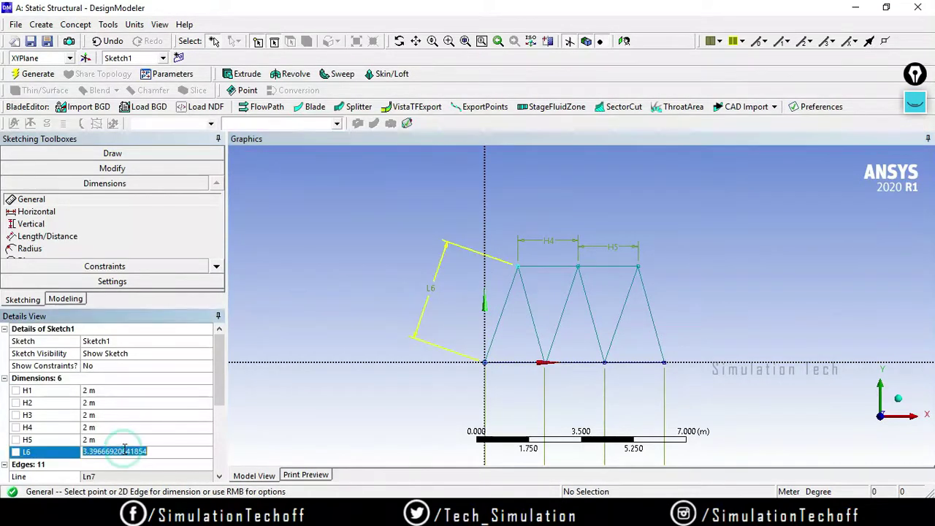
text(2)
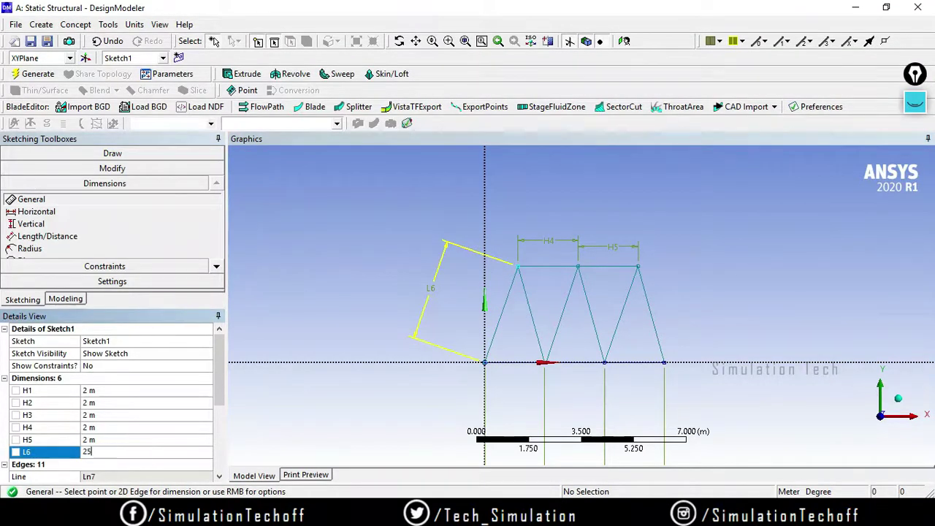
text(.5)
key(Return)
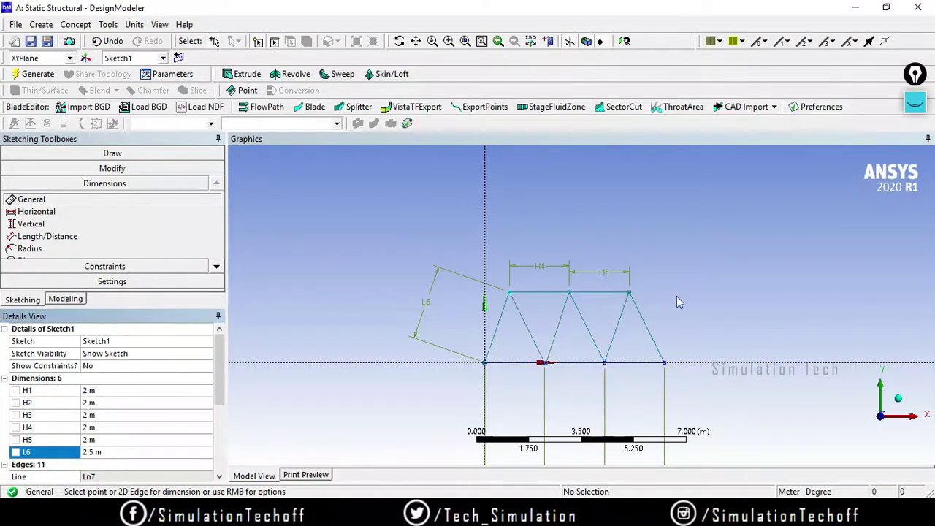
Apply Equal Length constraints between the second and third truss diagonals and between the first and second diagonals
click(150, 269)
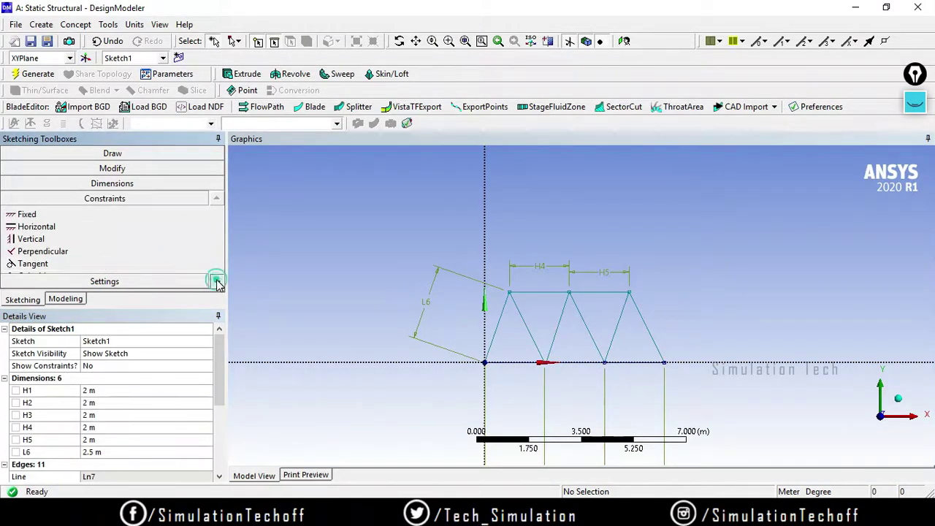
click(217, 284)
click(217, 283)
click(217, 283)
click(217, 284)
click(217, 284)
click(217, 284)
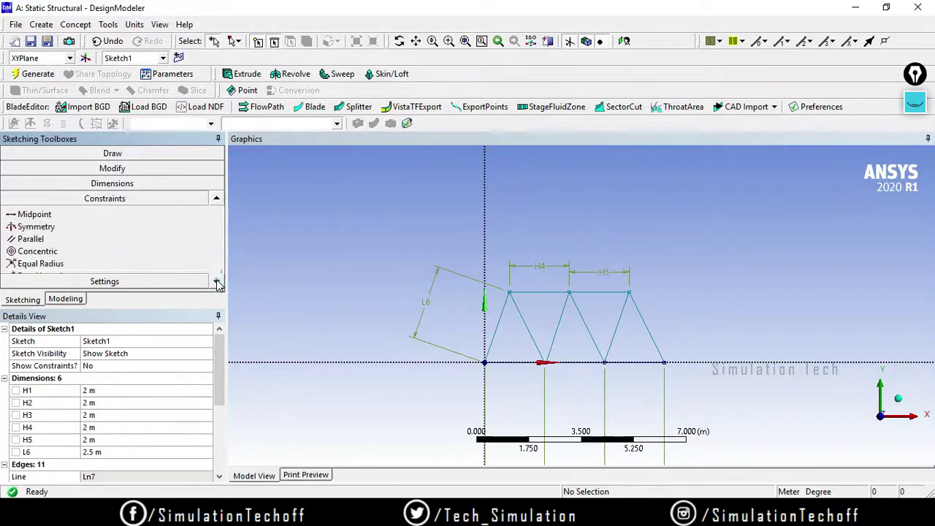
click(217, 283)
click(217, 284)
click(117, 252)
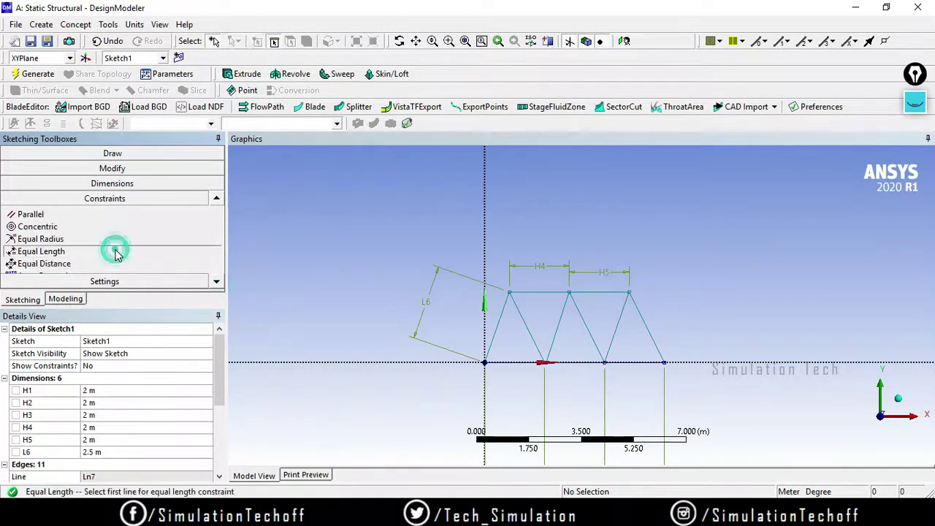
click(533, 336)
click(559, 333)
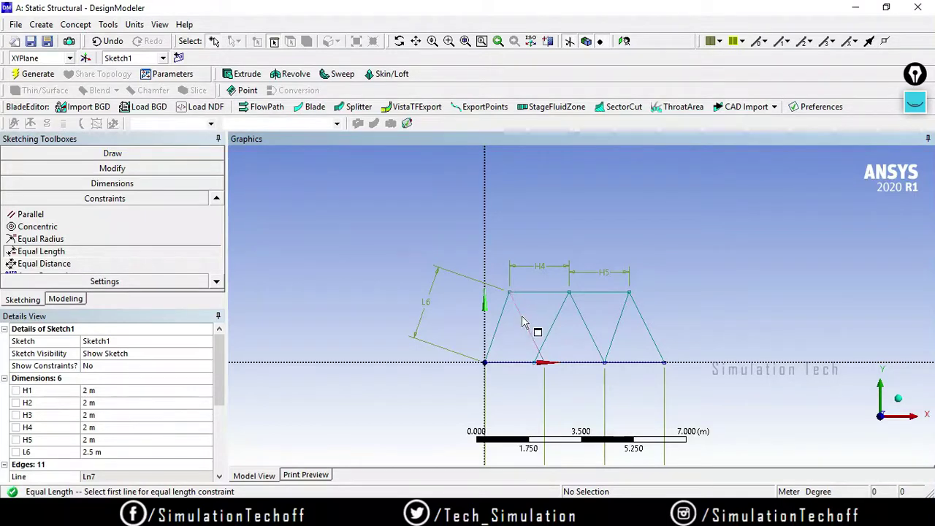
click(496, 330)
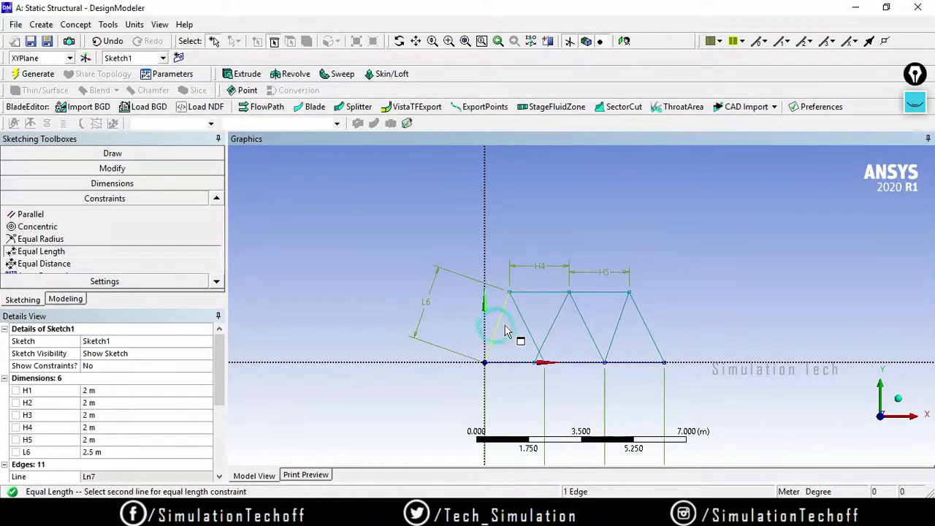
click(531, 331)
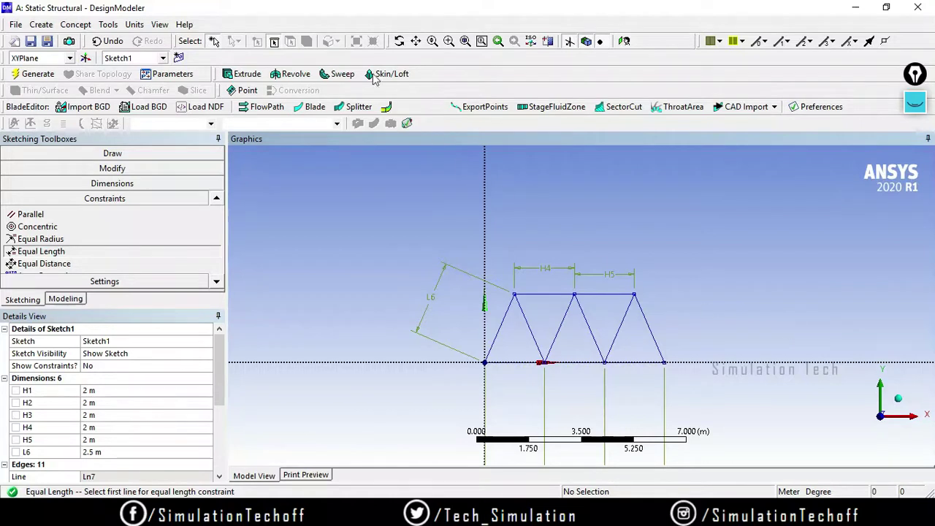
Start a Lines From Sketches feature and select the six truss diagonals as its base objects
click(431, 43)
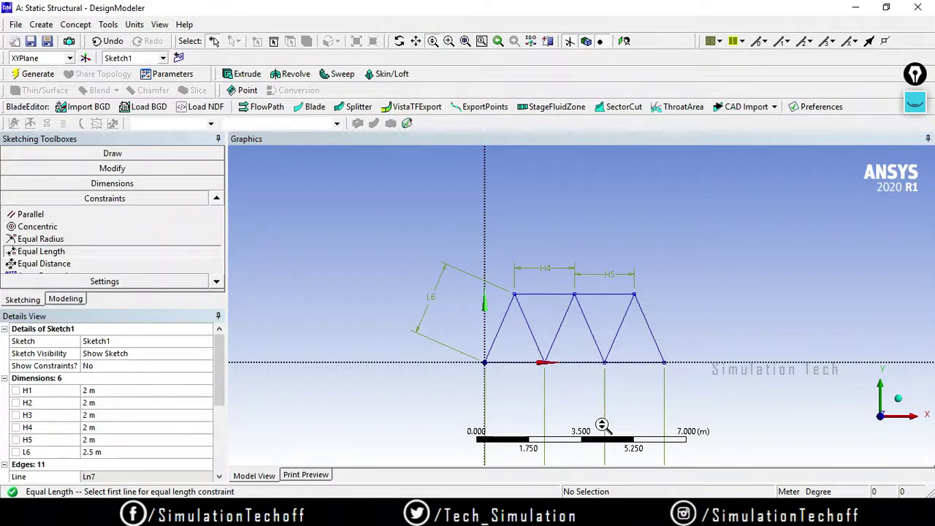
drag(606, 431, 584, 323)
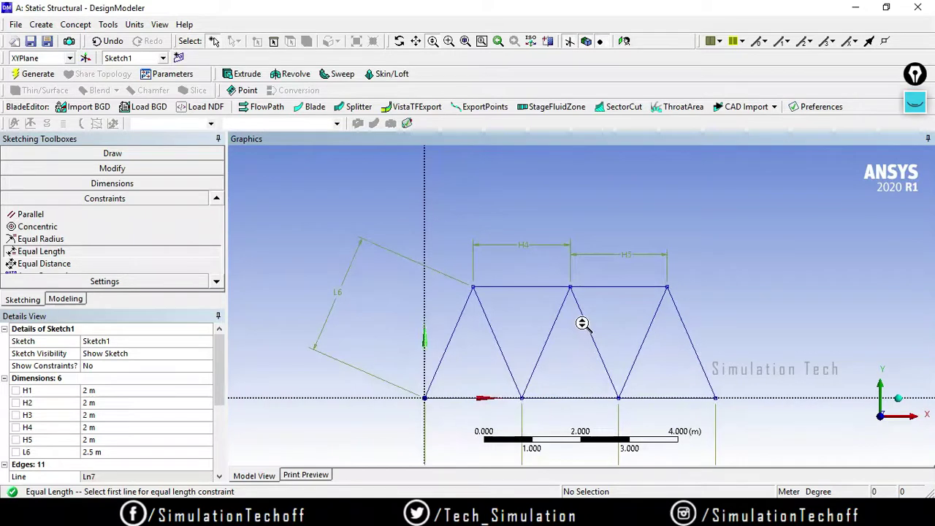
click(416, 41)
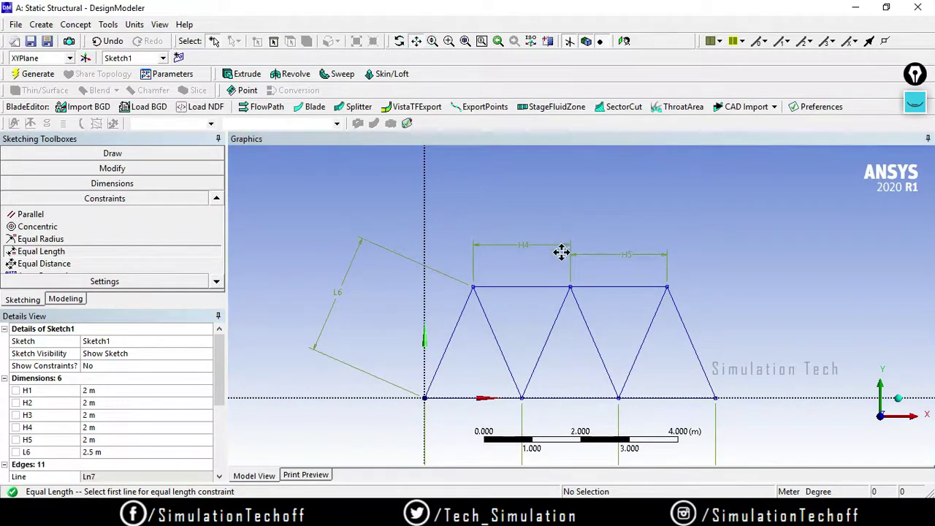
drag(586, 353, 564, 308)
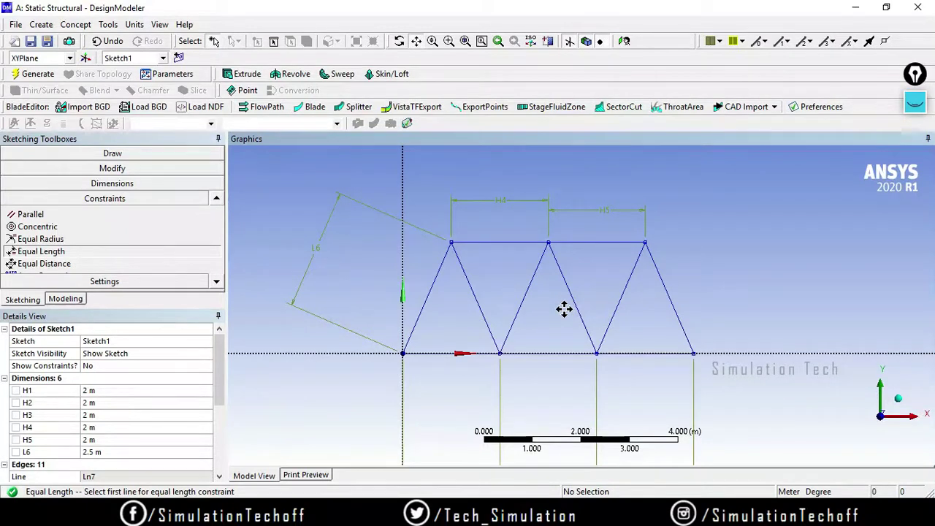
click(75, 25)
click(93, 6)
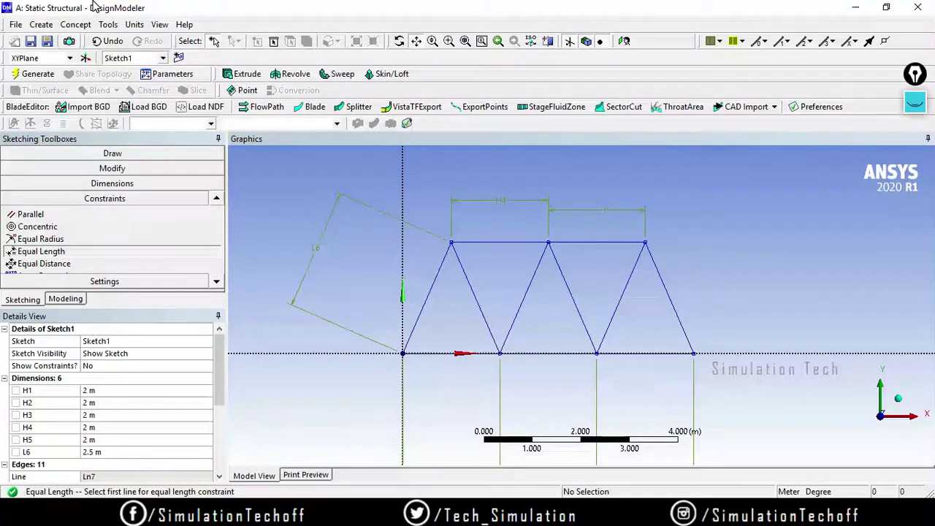
click(76, 25)
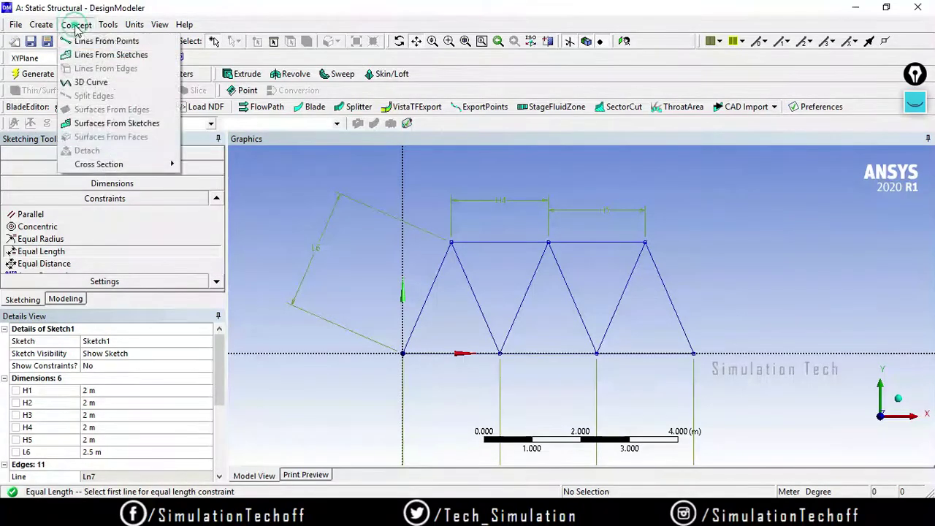
click(95, 56)
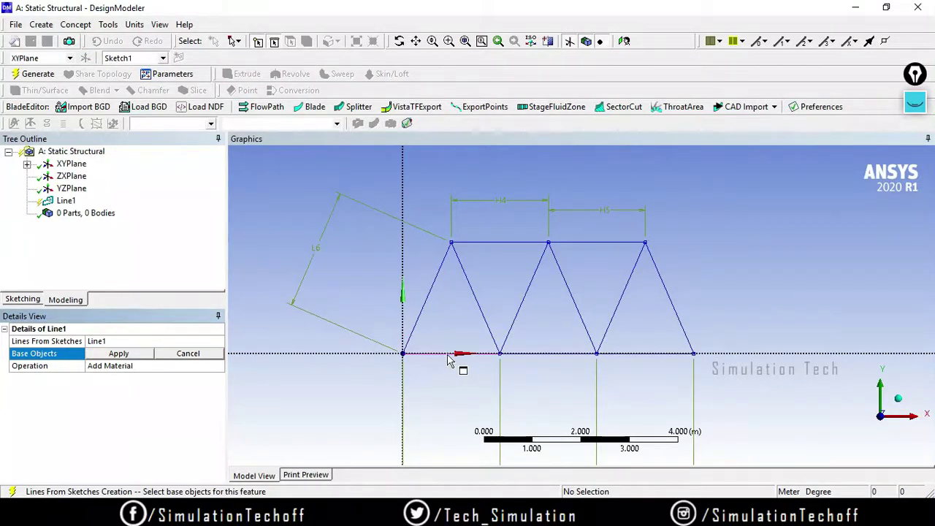
click(426, 299)
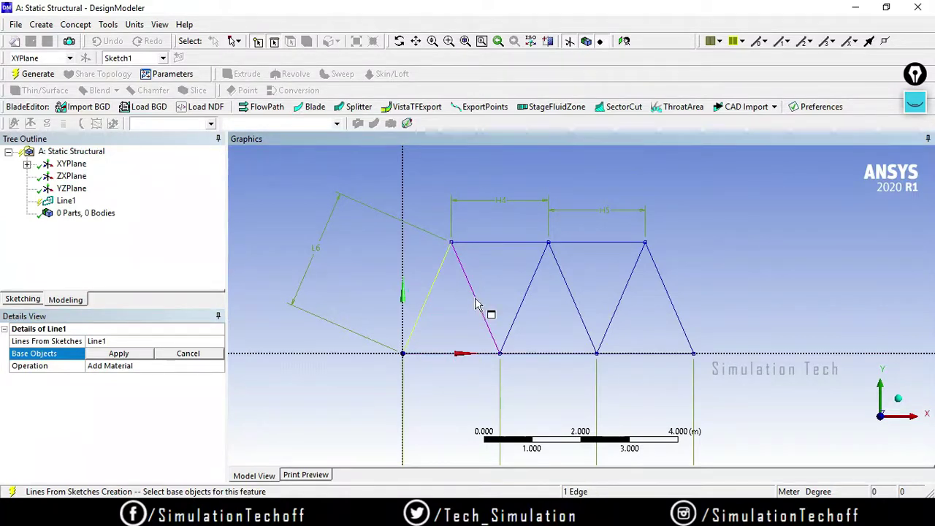
ctrl+click(480, 305)
ctrl+click(519, 313)
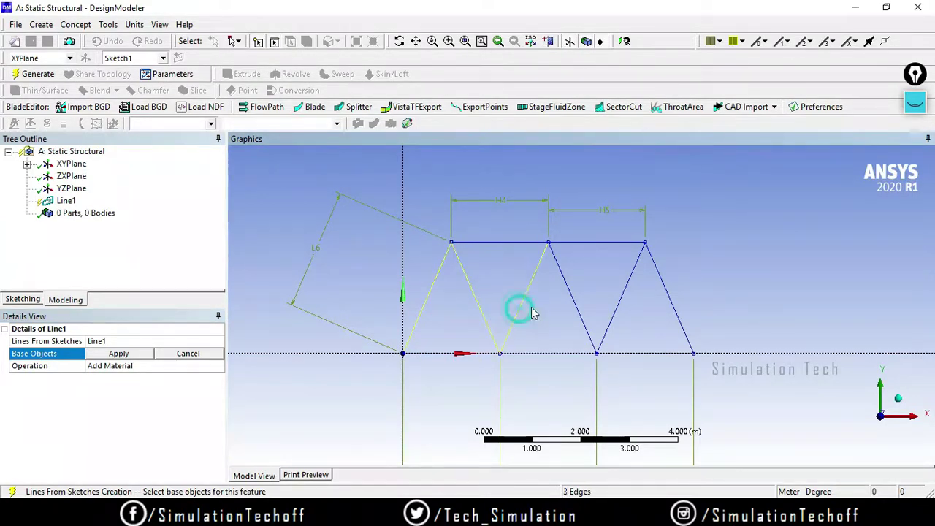
ctrl+click(584, 315)
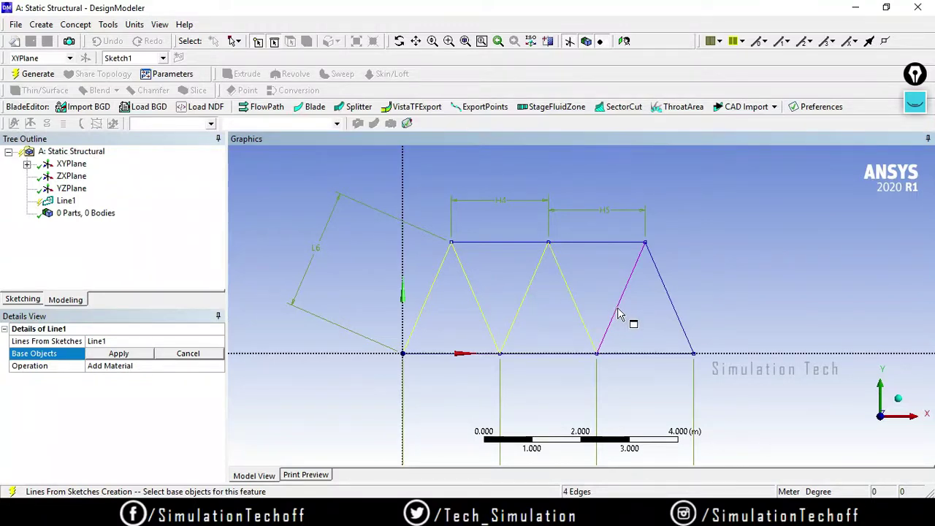
ctrl+click(617, 312)
ctrl+click(675, 312)
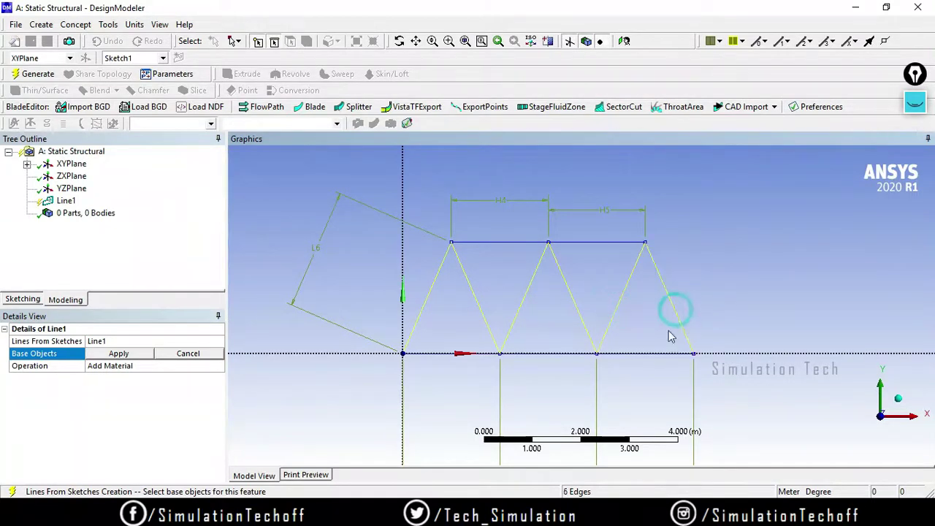
Add the three bottom chord and two top chord lines to the base objects and generate the line body
ctrl+click(664, 355)
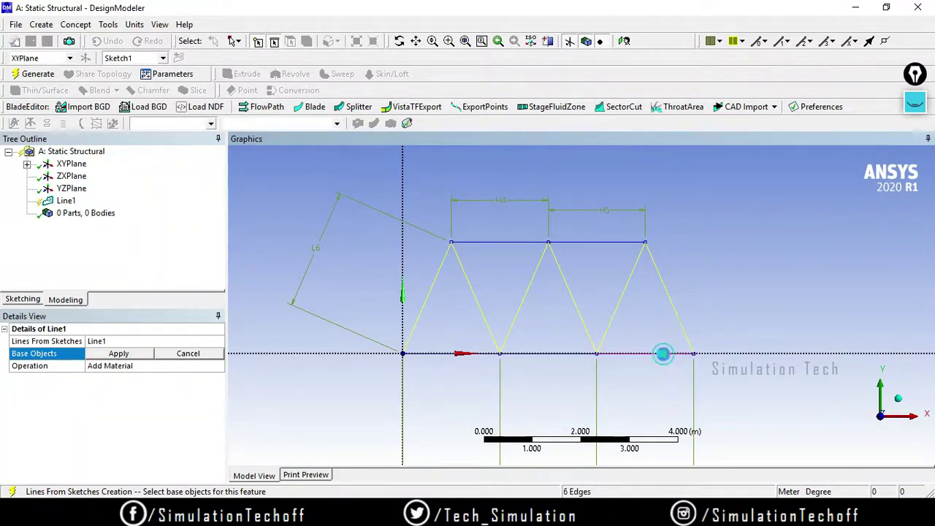
ctrl+click(553, 356)
ctrl+click(462, 356)
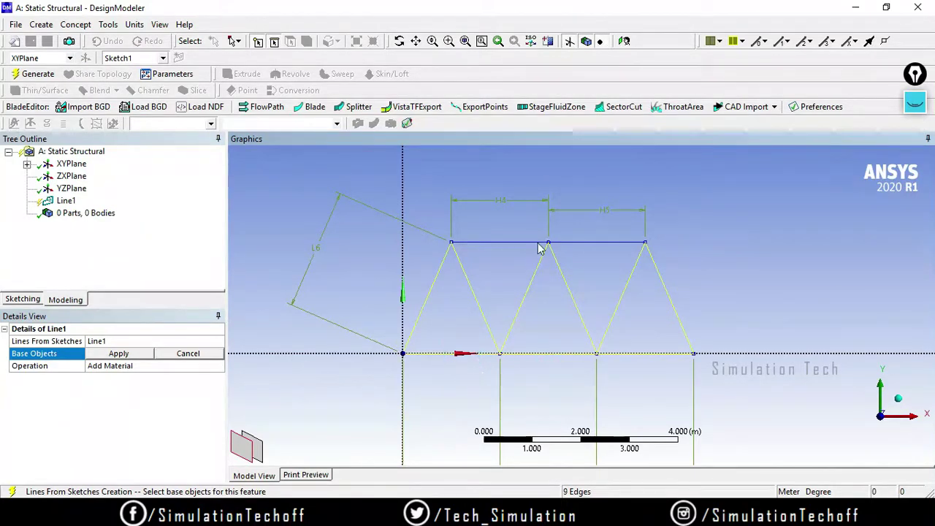
ctrl+click(542, 244)
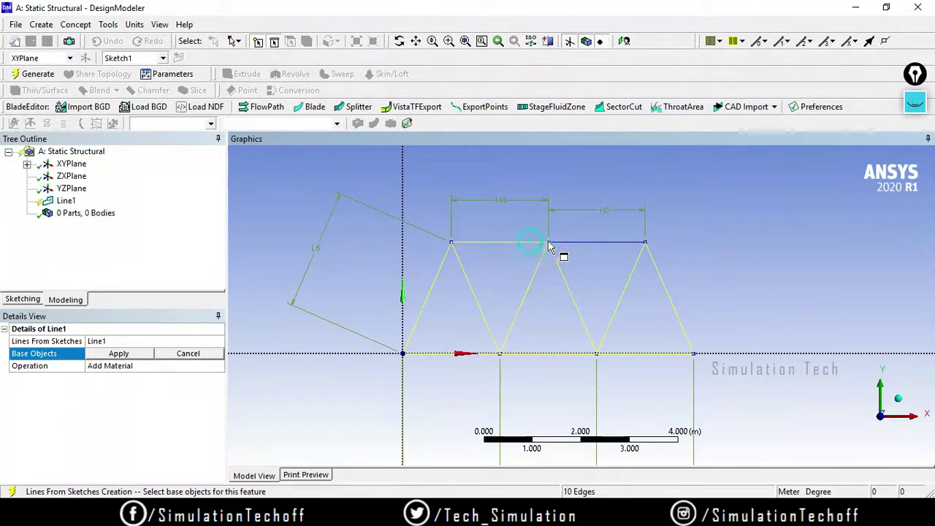
ctrl+click(600, 247)
click(117, 353)
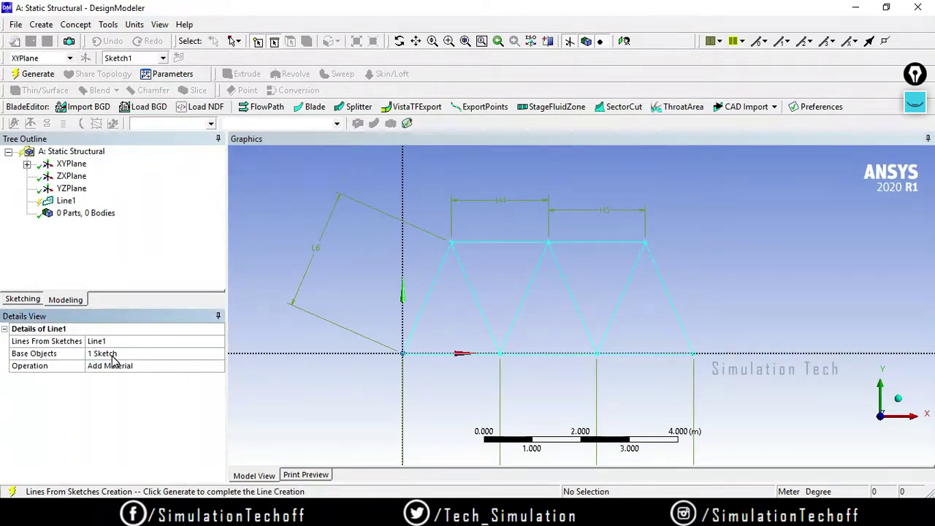
click(29, 74)
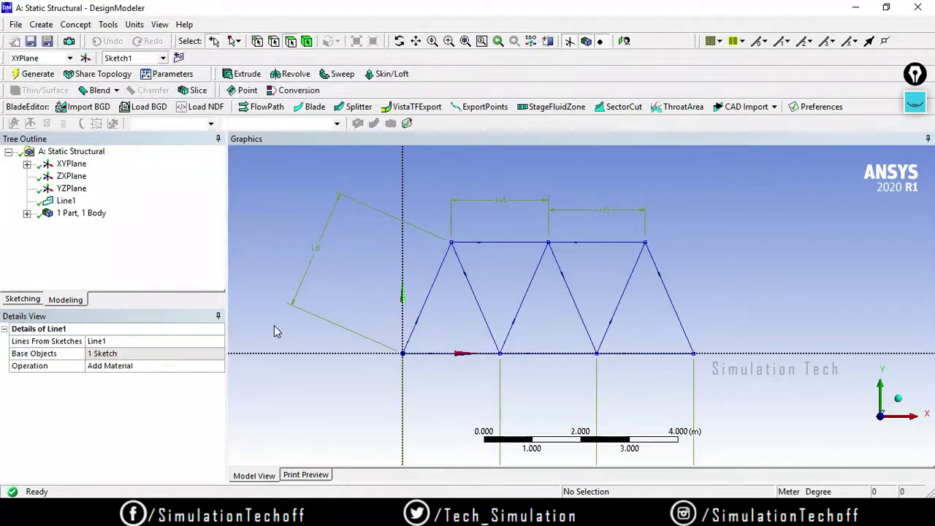
Create a circular cross section for the line body with a radius of 0.2 m
click(27, 214)
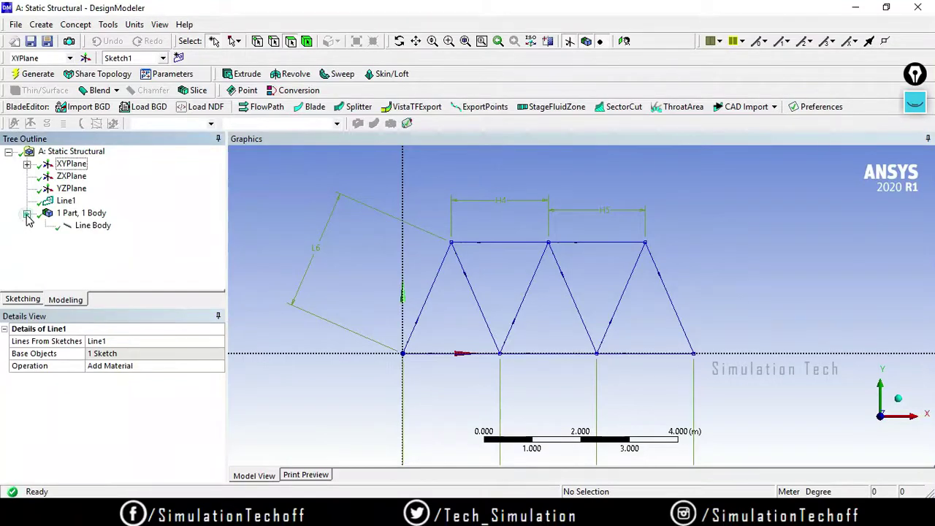
click(89, 228)
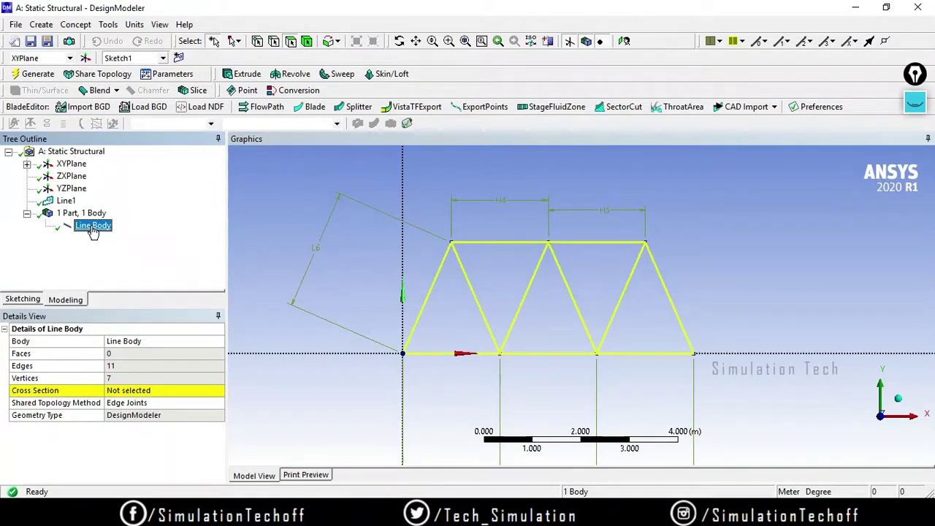
click(76, 27)
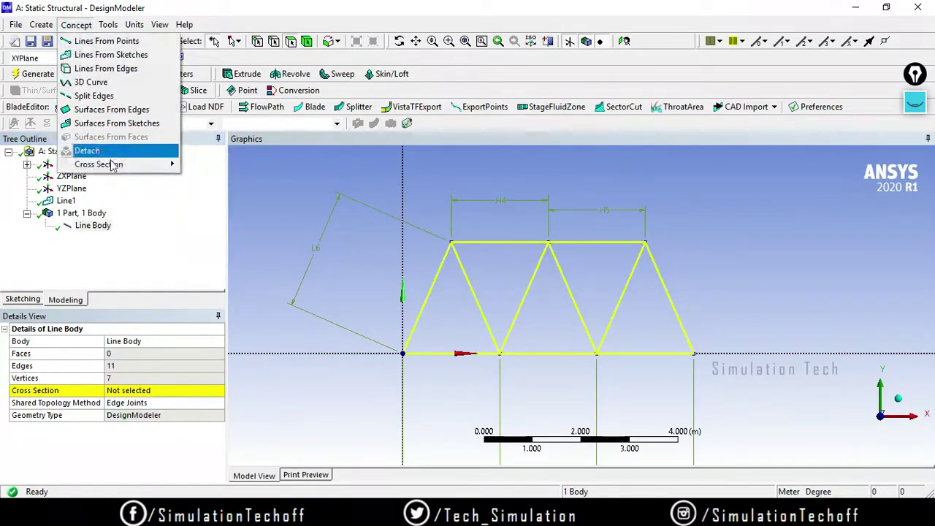
mouse_move(111, 166)
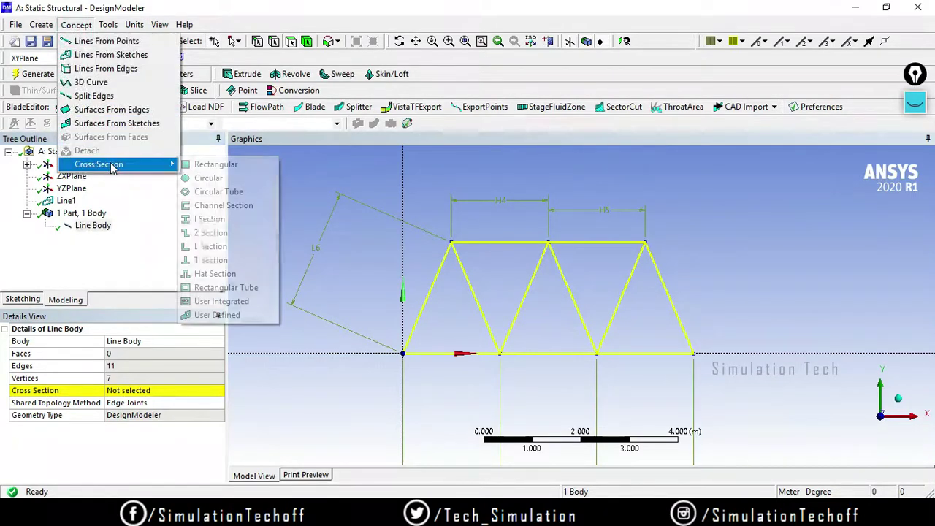
click(212, 179)
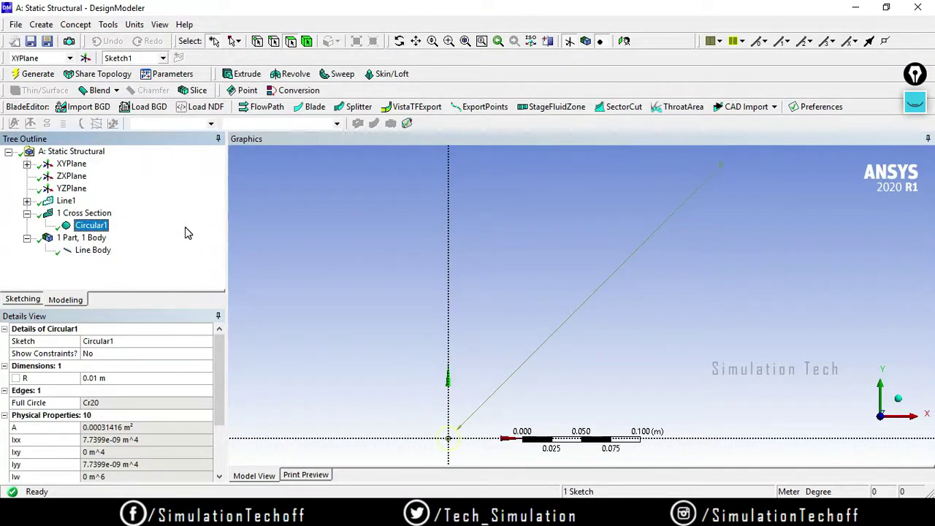
click(117, 377)
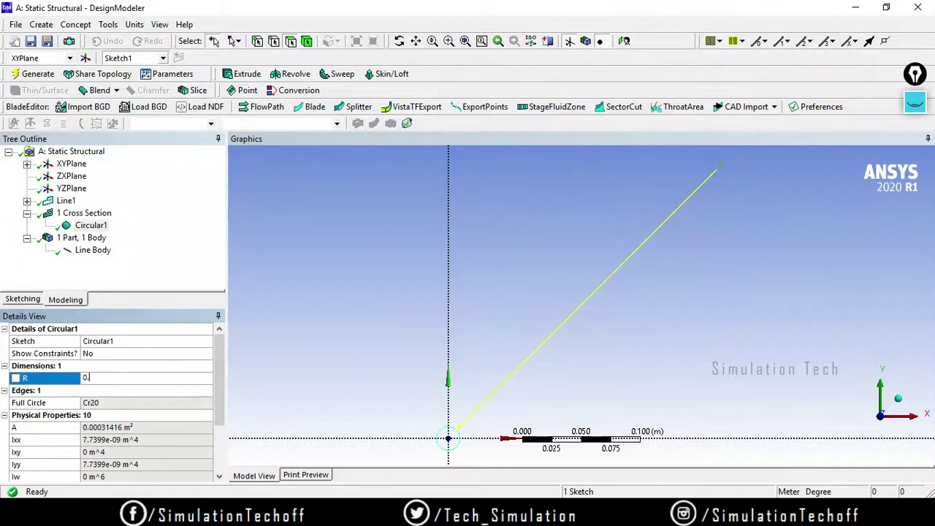
text(0.2)
key(Return)
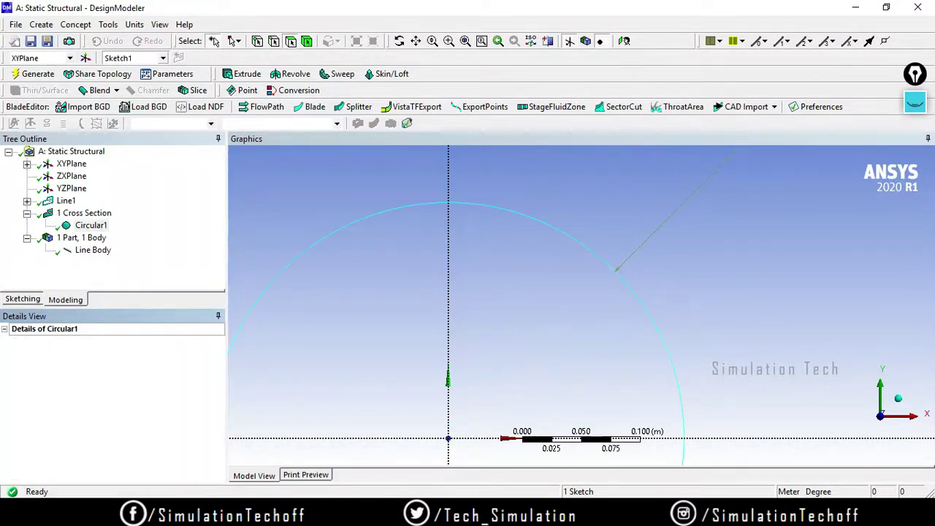
Assign the Circular1 cross section to the truss line body
click(93, 250)
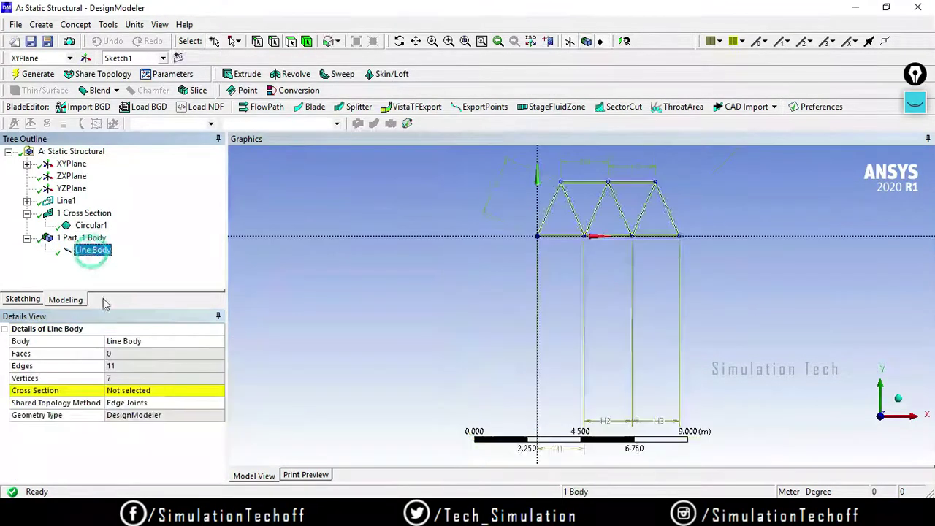
click(145, 390)
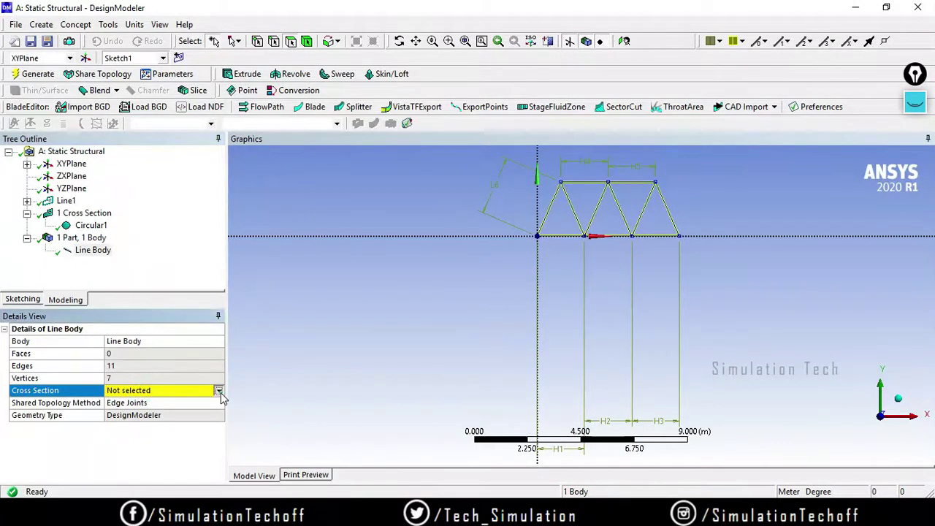
click(218, 391)
click(146, 410)
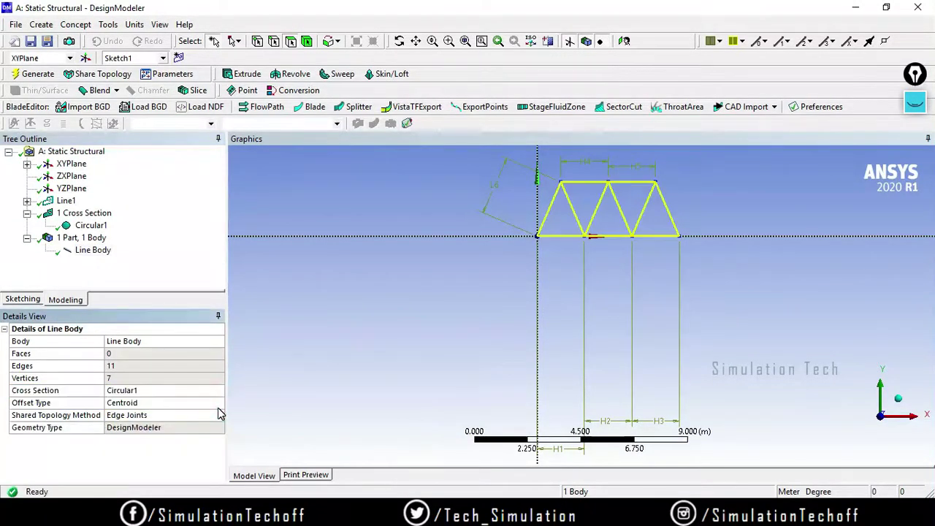
Turn on the display of cross section solids and fit the whole truss in the view
click(160, 24)
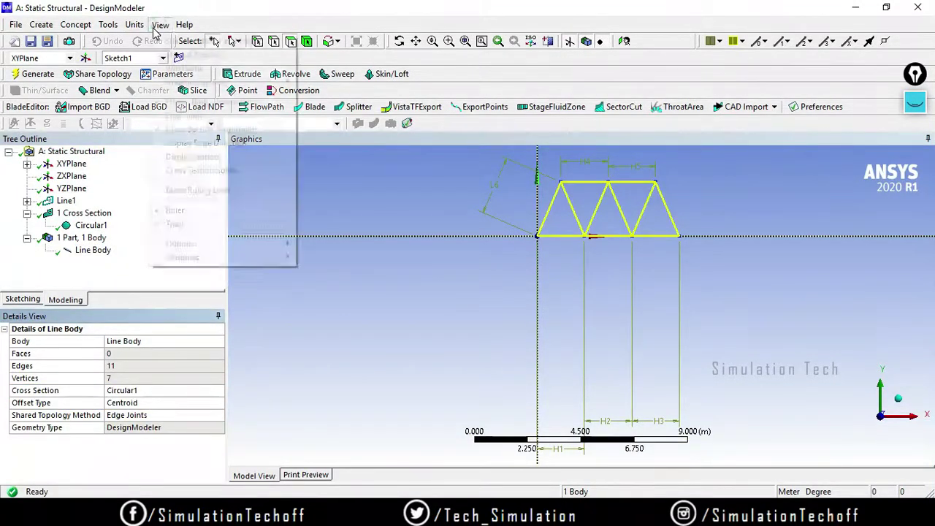
click(202, 170)
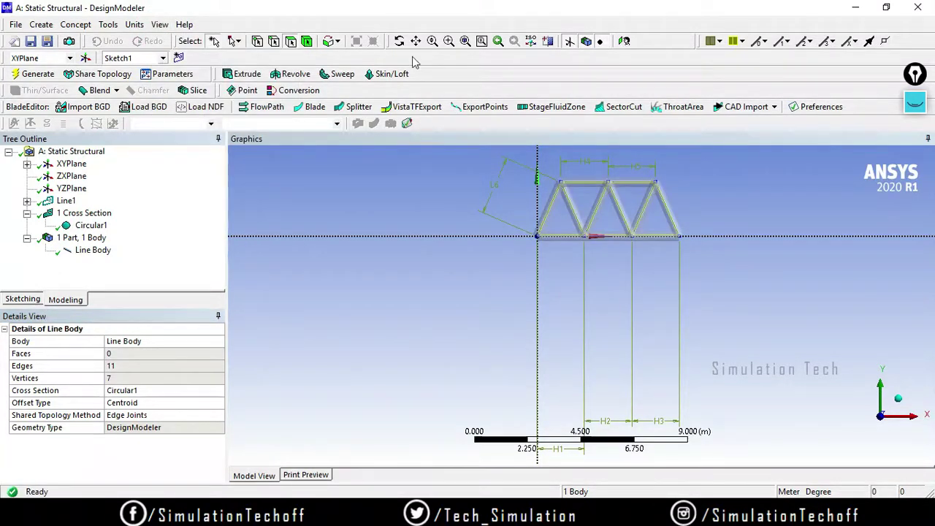
click(465, 41)
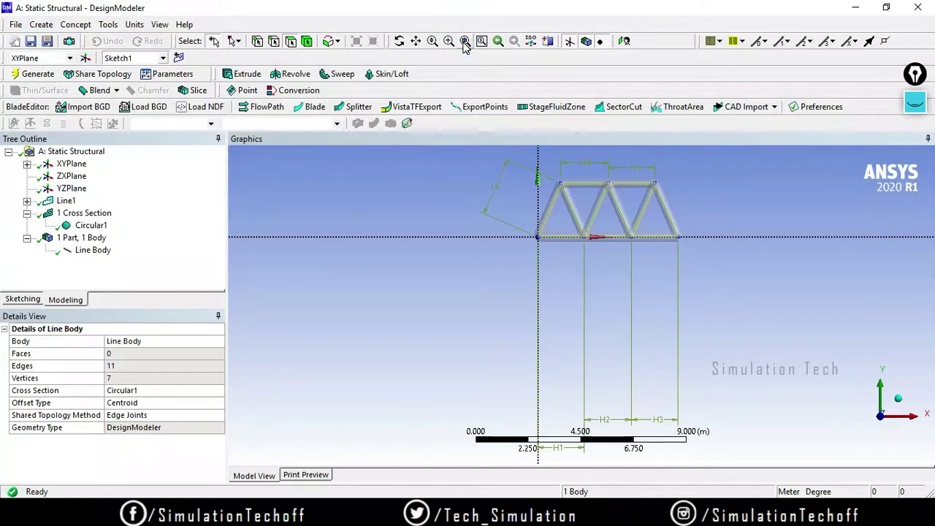
Set the radius of the Circular1 cross section to 0.1 m
click(415, 41)
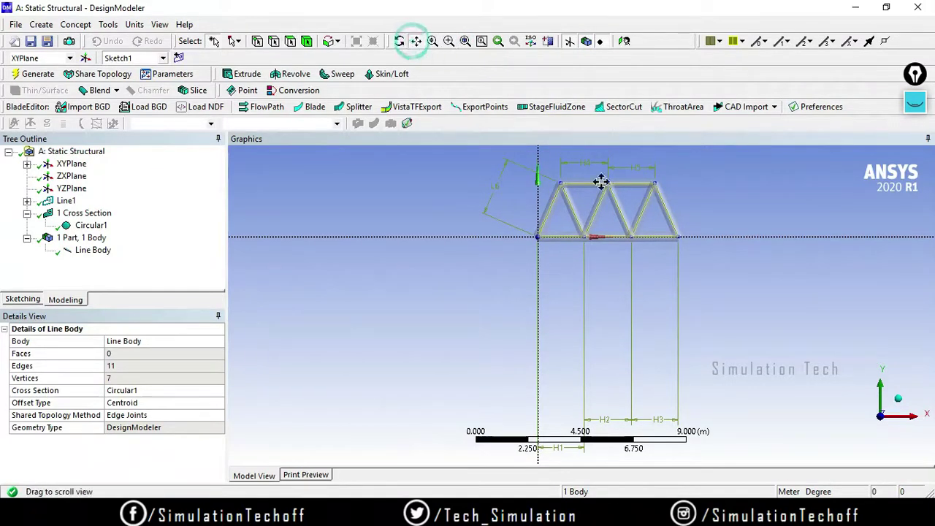
drag(626, 202, 553, 267)
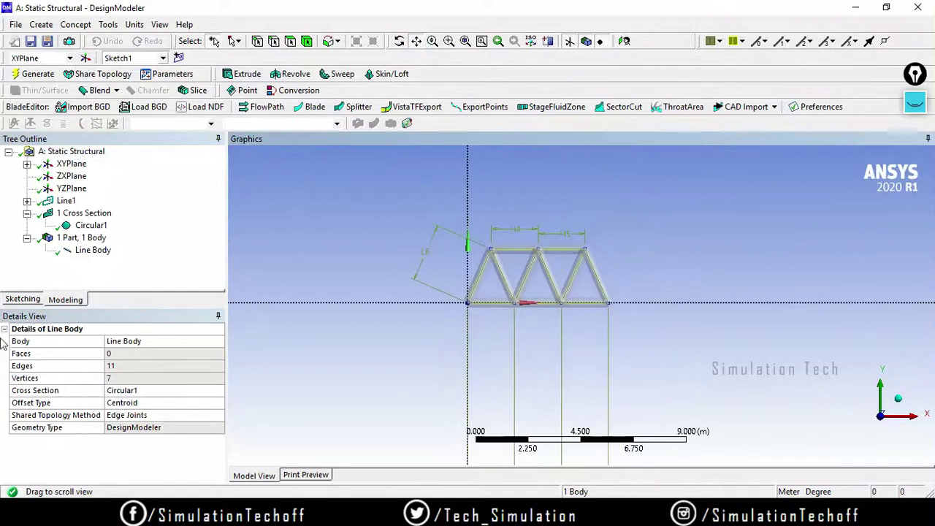
click(88, 226)
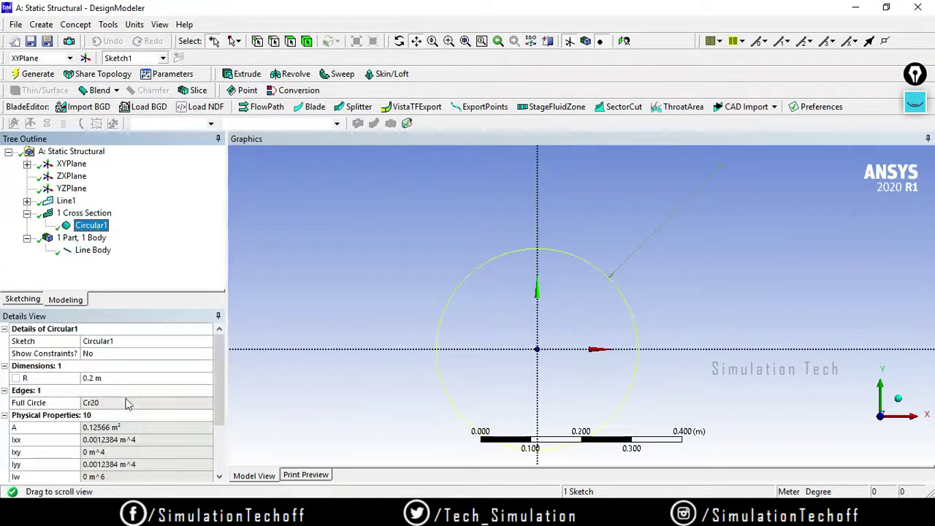
click(123, 378)
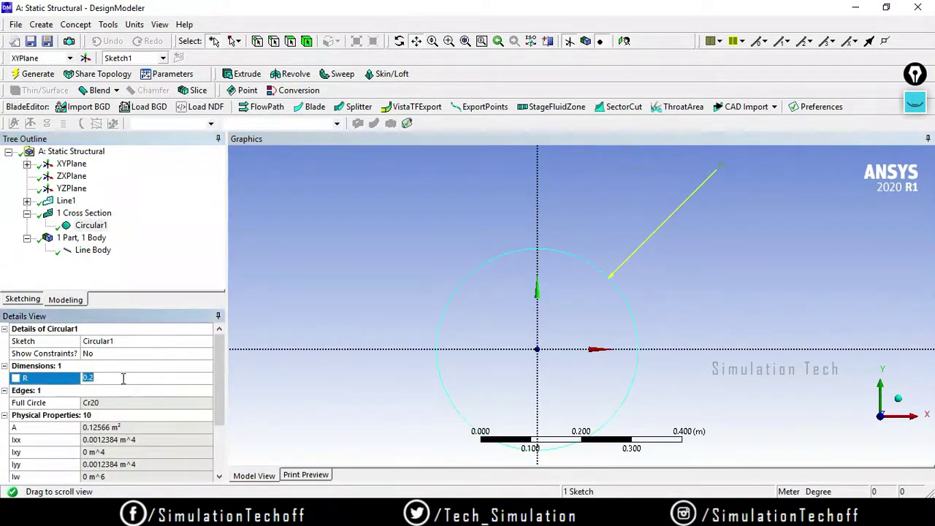
key(Return)
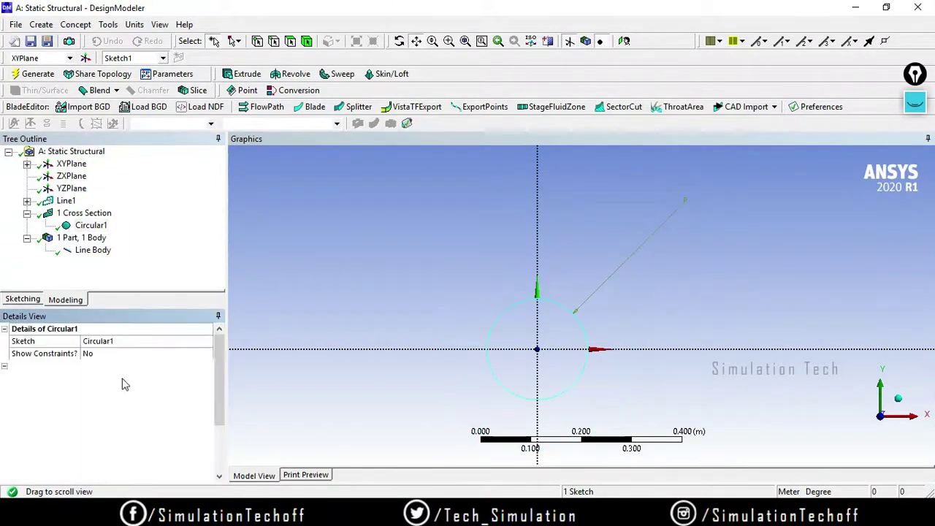
Examine the truss line body with its thinner circular members in an enlarged, centred view
click(92, 251)
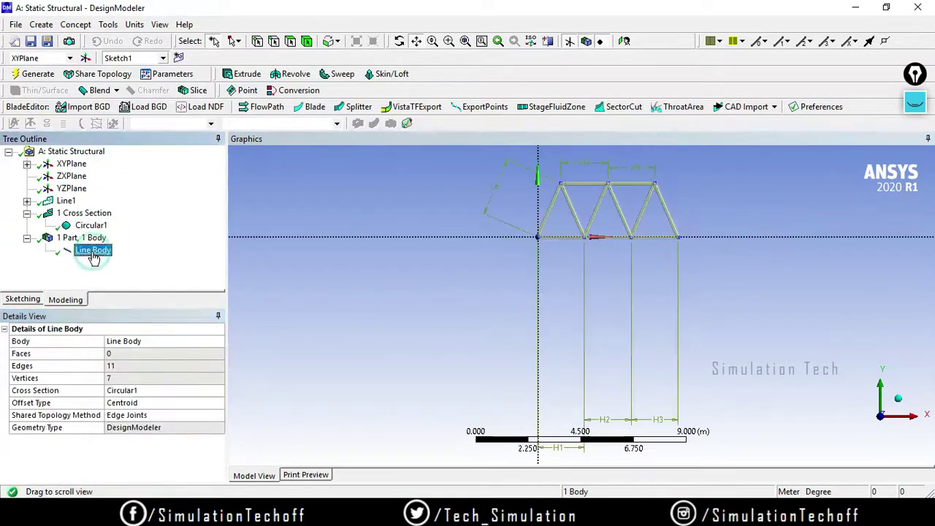
click(431, 40)
drag(442, 234, 623, 139)
click(415, 41)
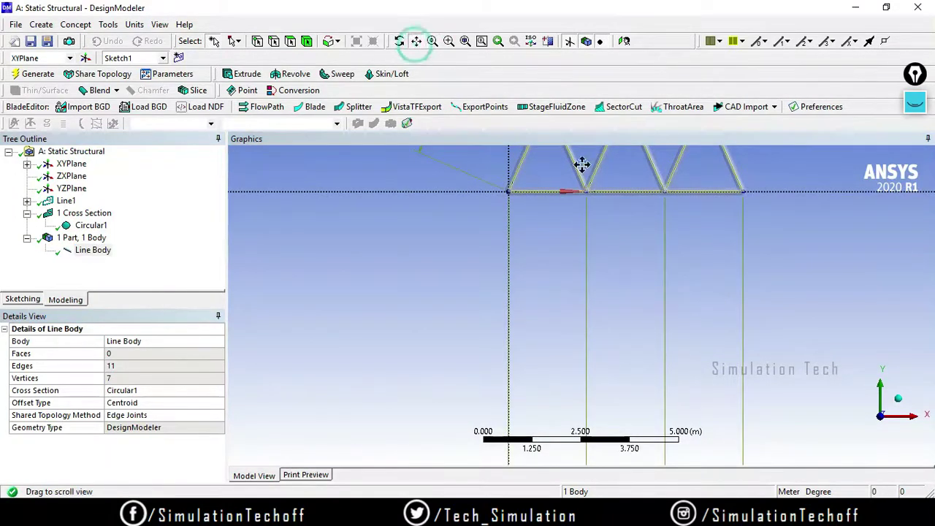
drag(594, 173, 485, 320)
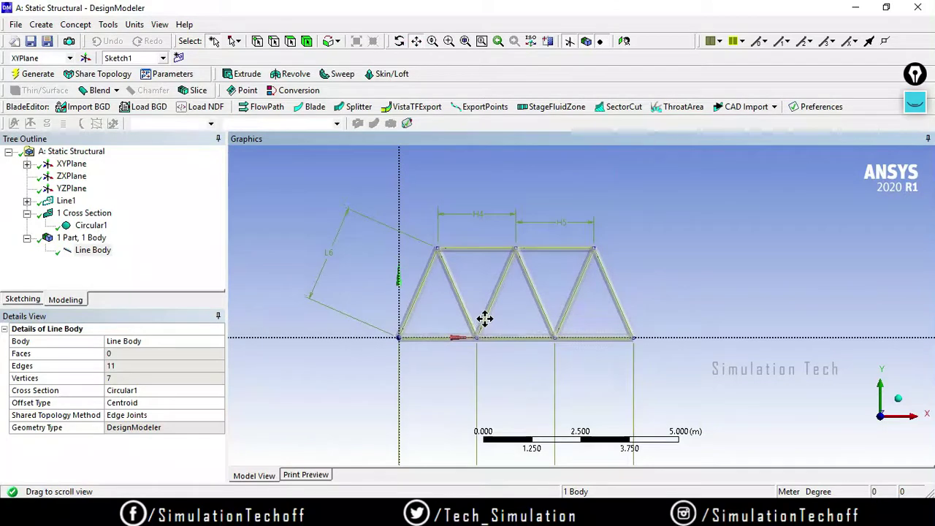
click(432, 41)
drag(496, 286, 468, 227)
drag(226, 246, 125, 249)
drag(426, 309, 424, 301)
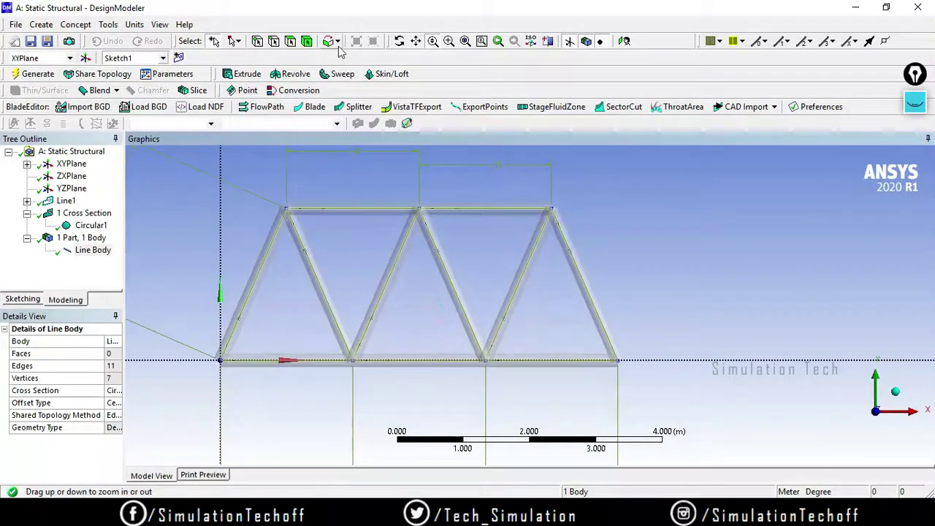
click(416, 41)
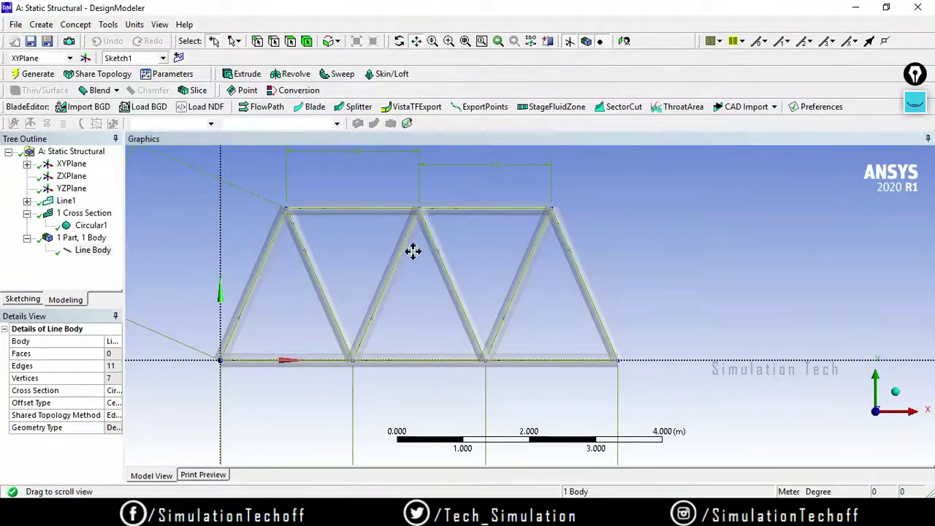
drag(417, 286, 497, 282)
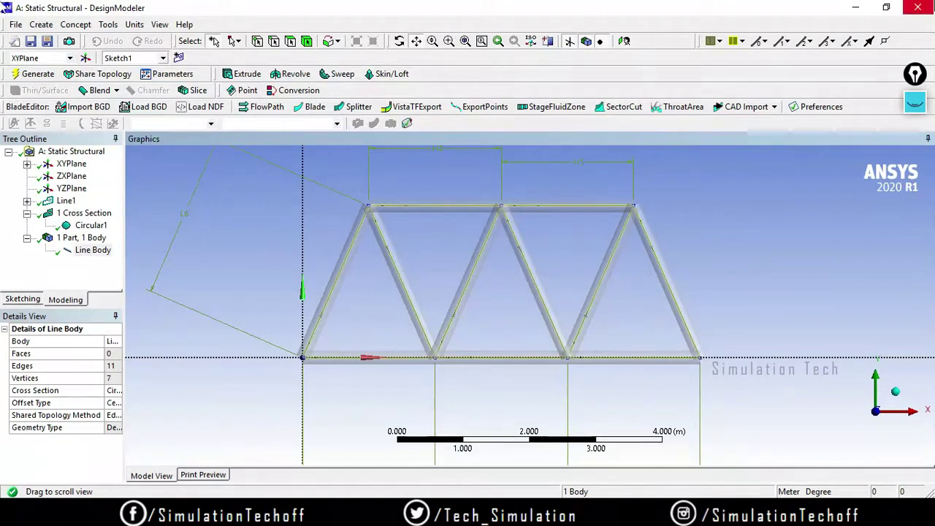
Close DesignModeler and generate the truss mesh with default settings in Mechanical
click(931, 5)
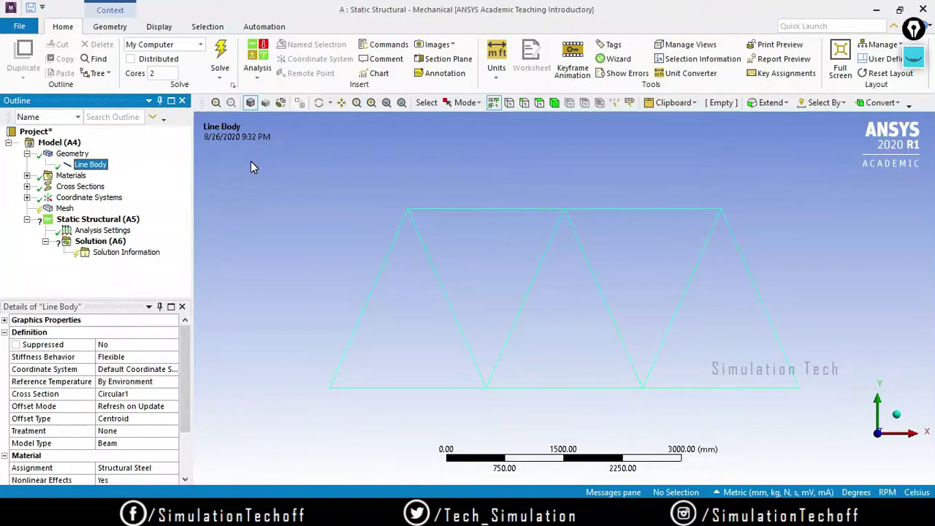
click(65, 208)
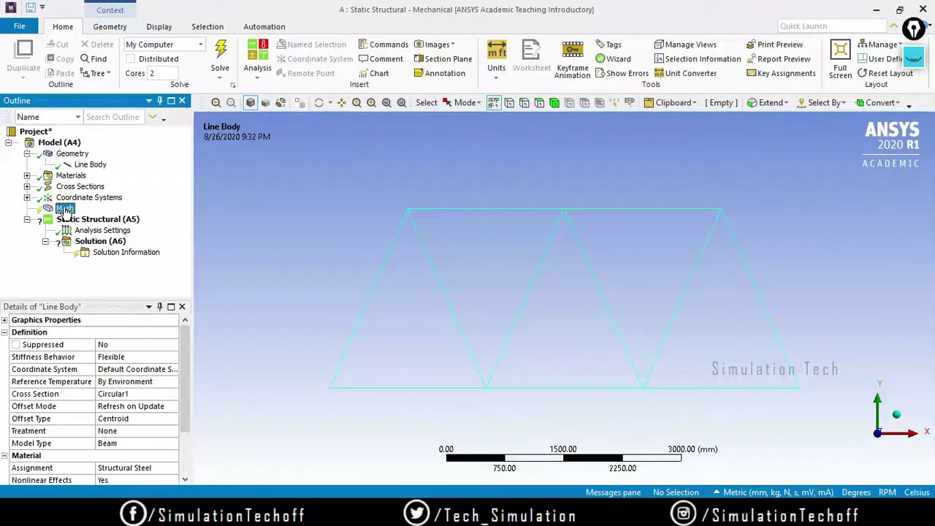
right_click(65, 209)
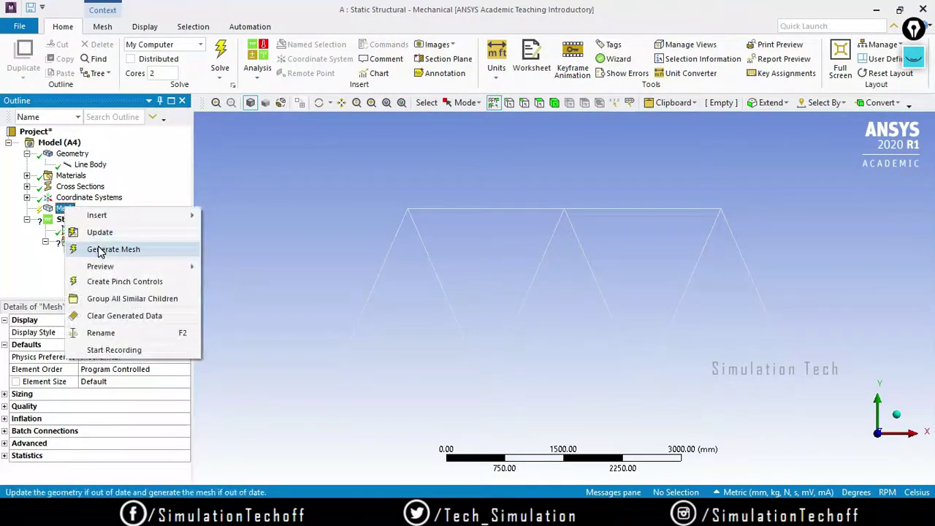
click(100, 251)
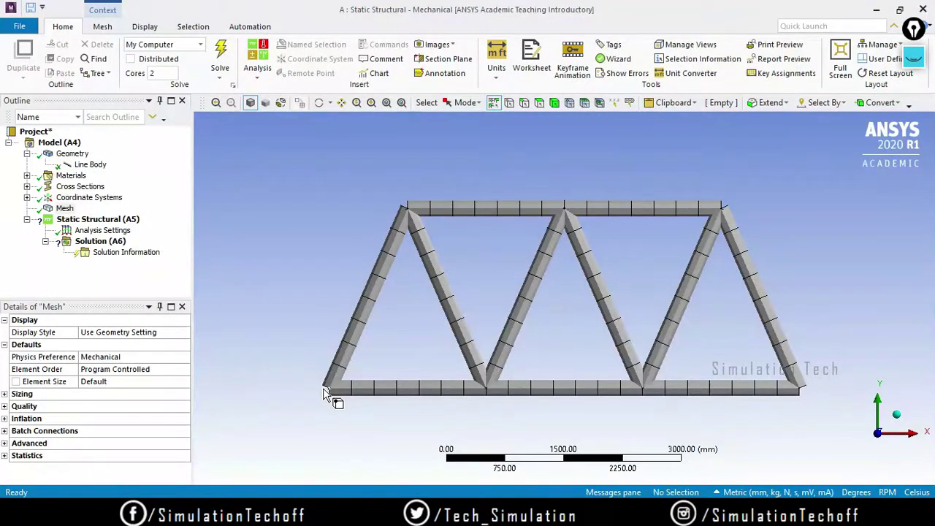
Add a Fixed Support to the static structural analysis at the truss's lower-left end vertex
click(102, 219)
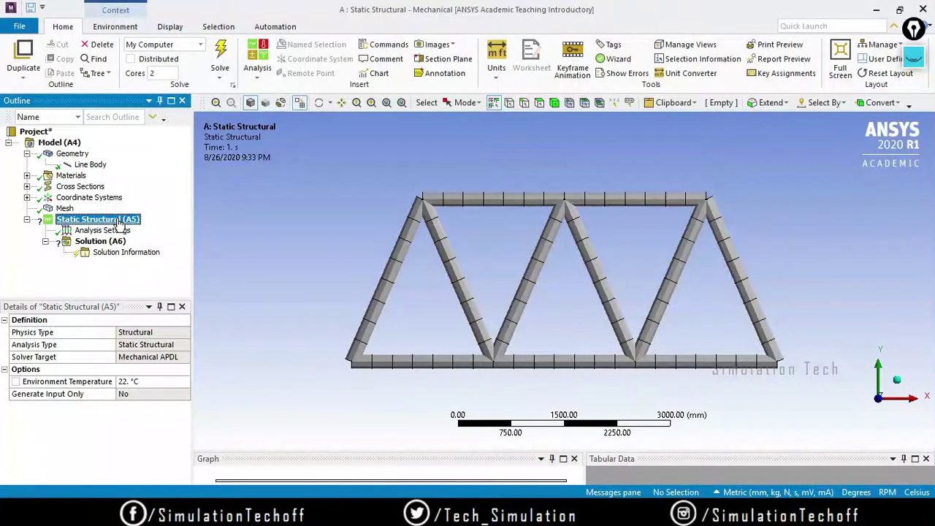
right_click(119, 223)
mouse_move(150, 227)
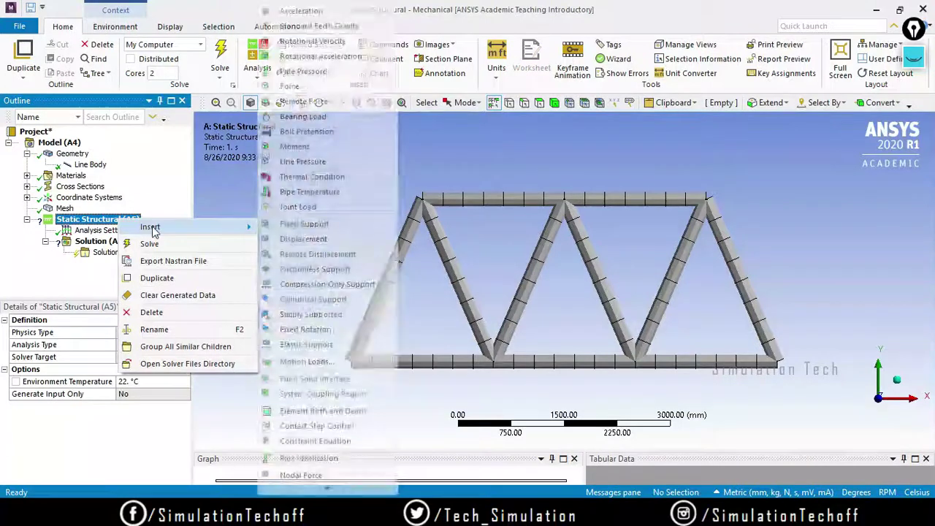
click(300, 224)
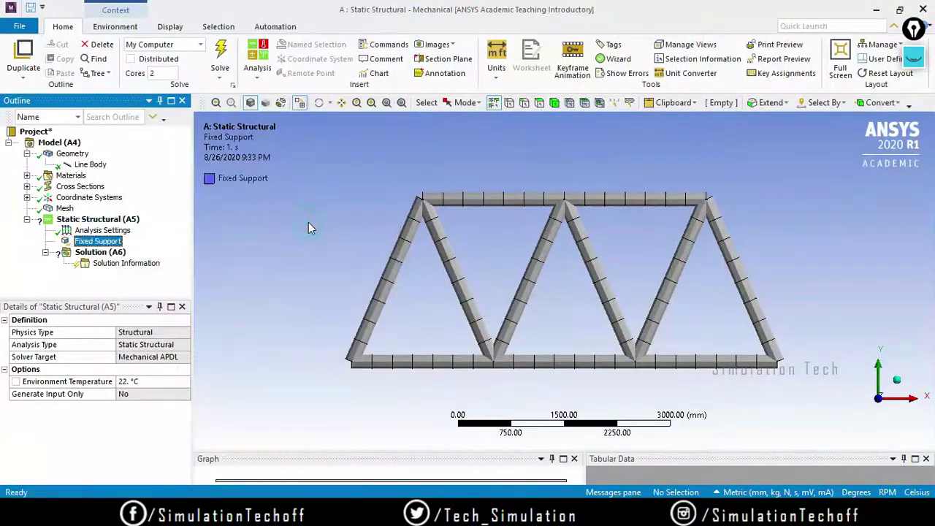
click(351, 361)
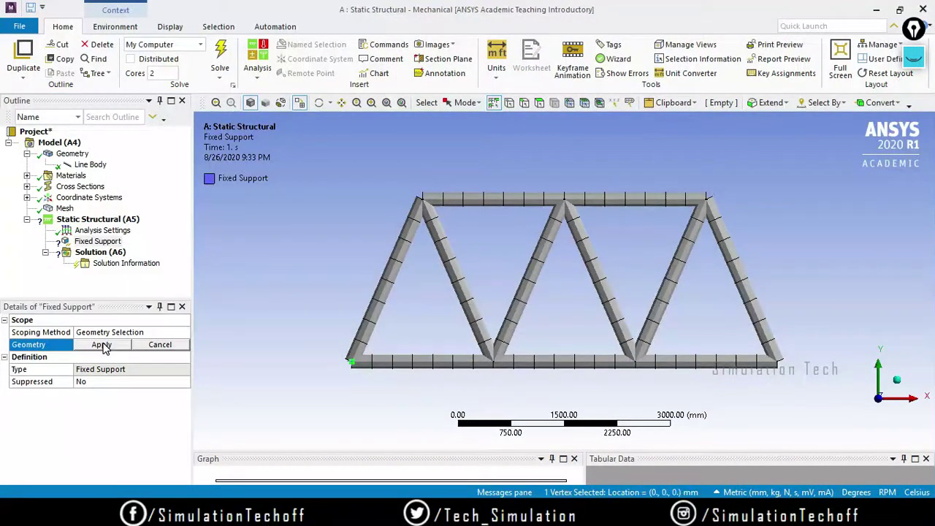
click(102, 345)
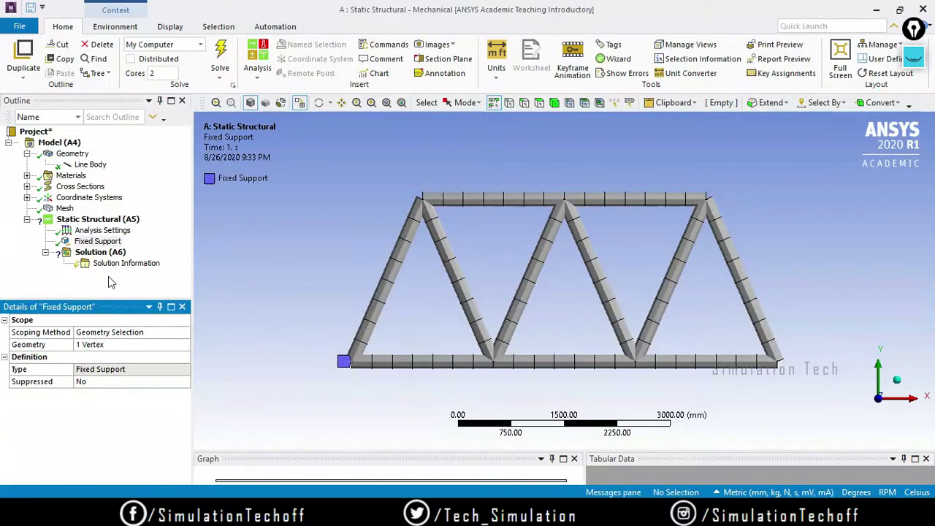
Insert a Displacement and a Fixed Rotation condition into the static structural analysis
click(103, 219)
right_click(106, 223)
mouse_move(139, 227)
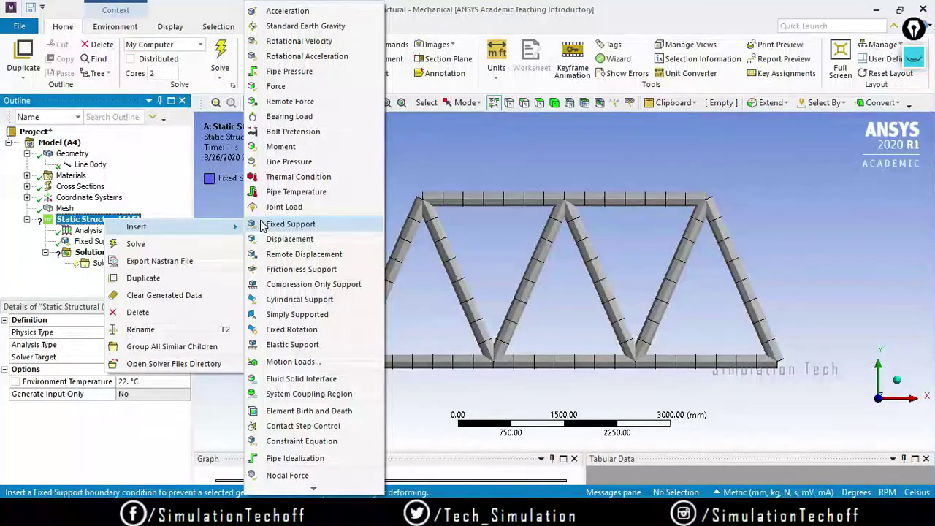
click(297, 241)
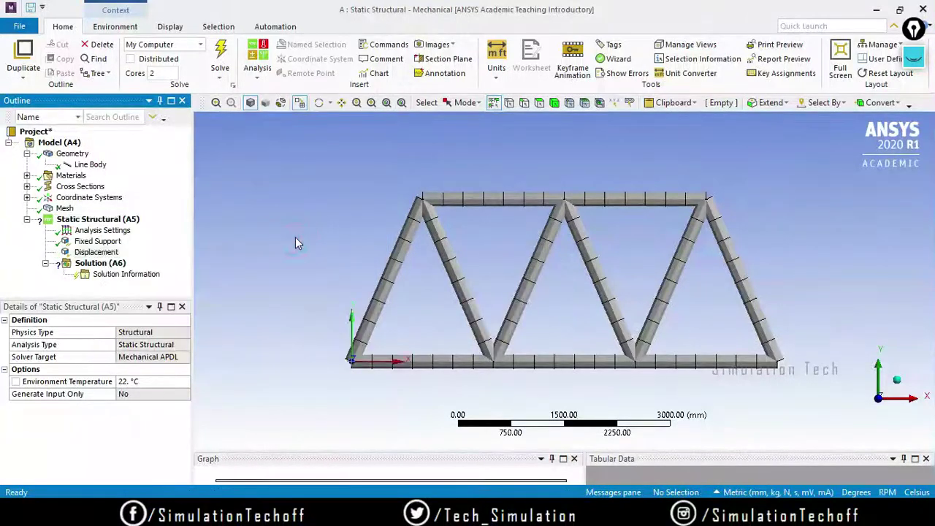
click(131, 220)
right_click(132, 221)
mouse_move(179, 228)
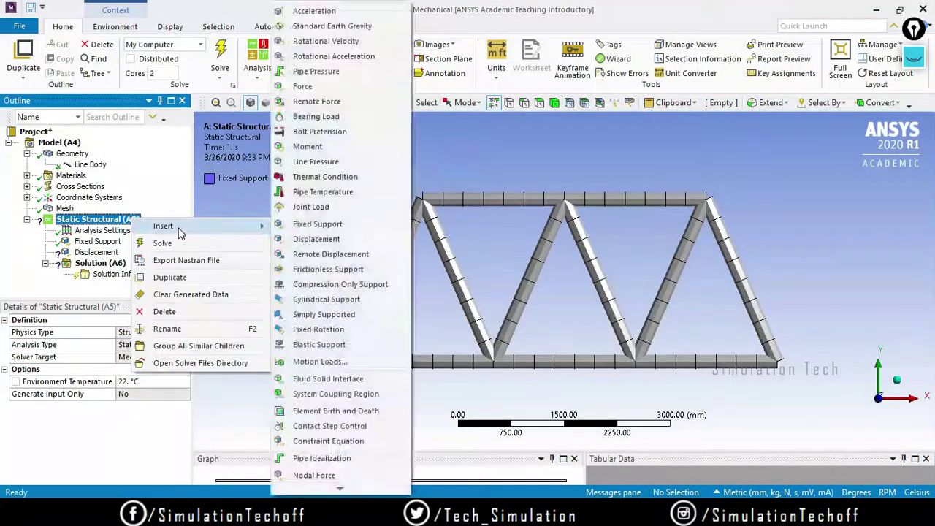
click(305, 330)
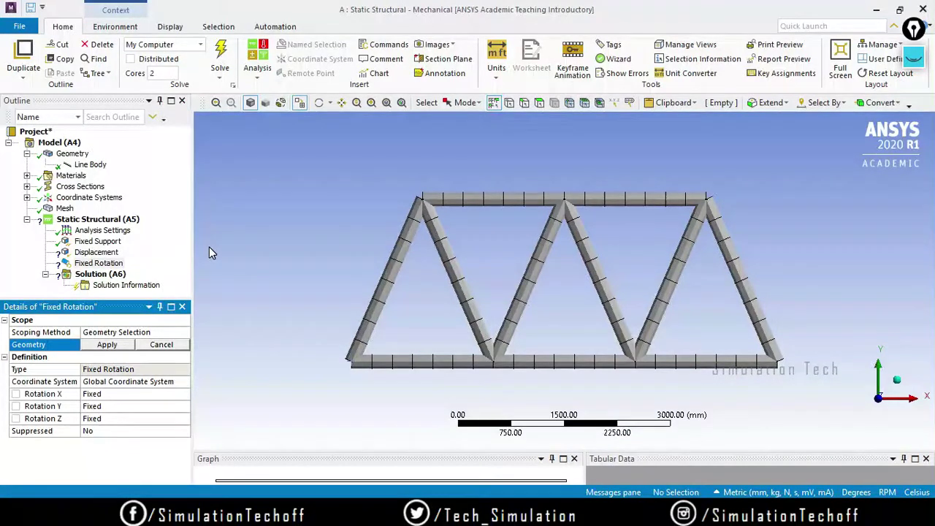
Scope the Displacement condition to the truss's lower-right end vertex
key(Up)
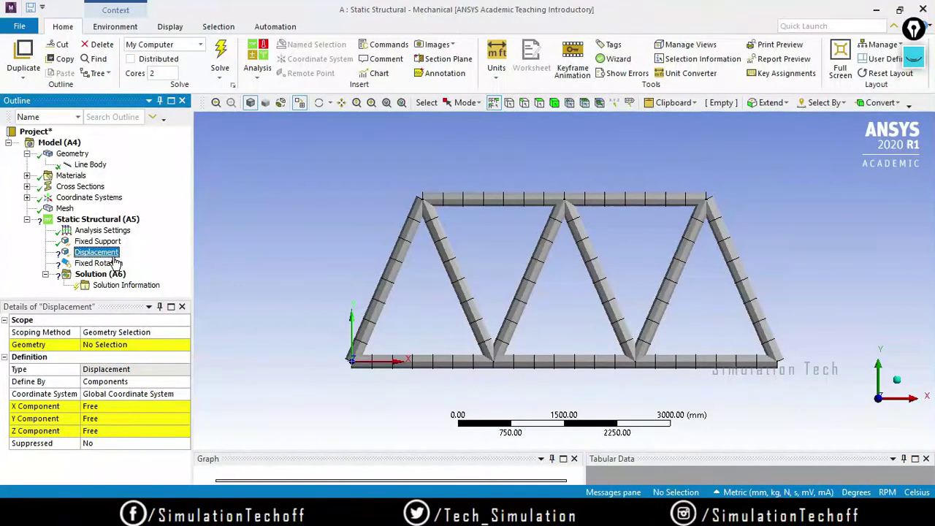
click(778, 360)
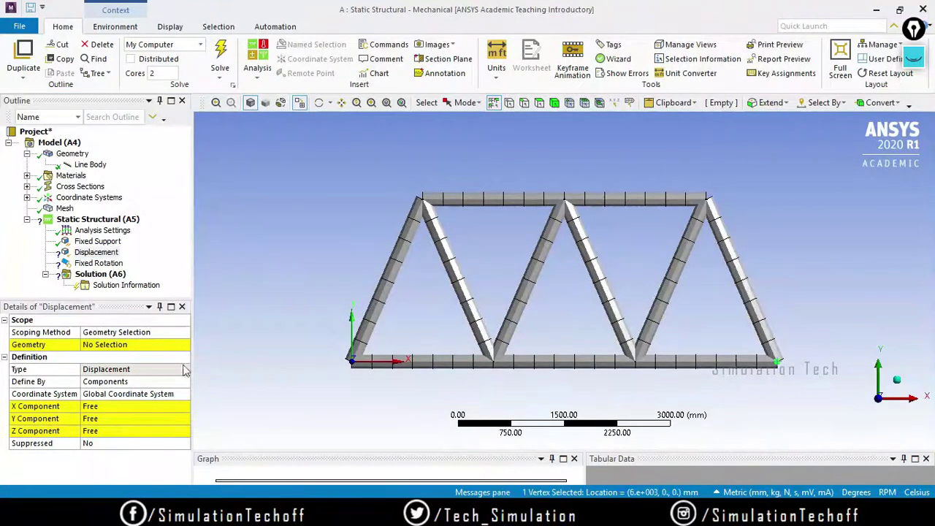
click(101, 347)
click(104, 348)
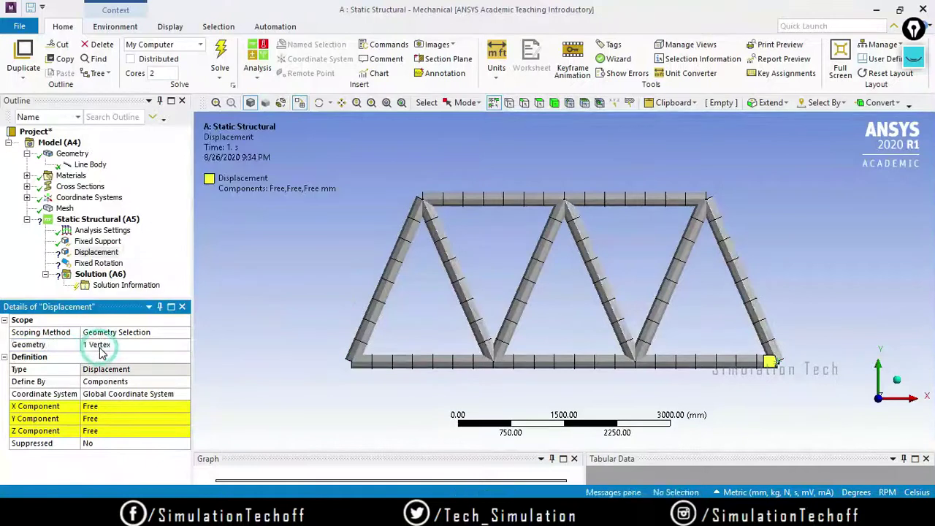
Set the Y and Z components of the Displacement condition to 0 mm
click(118, 417)
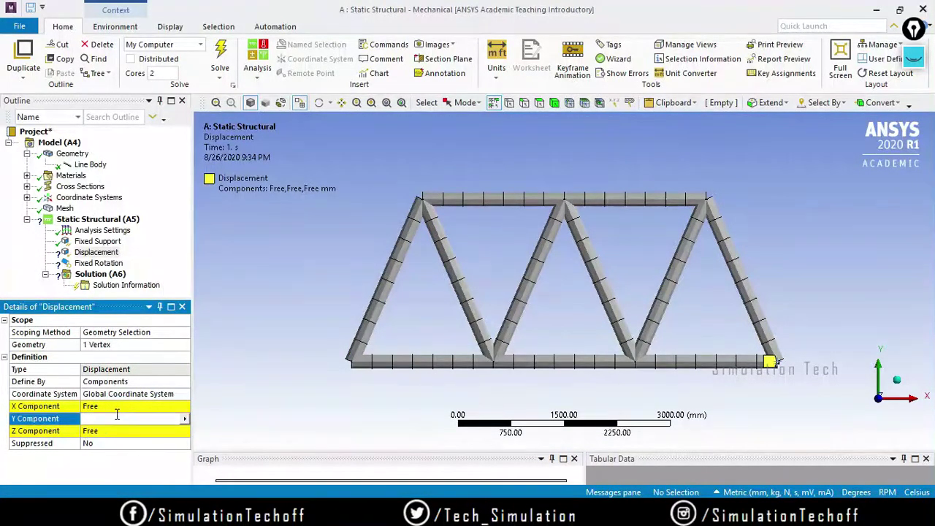
text(0)
key(Return)
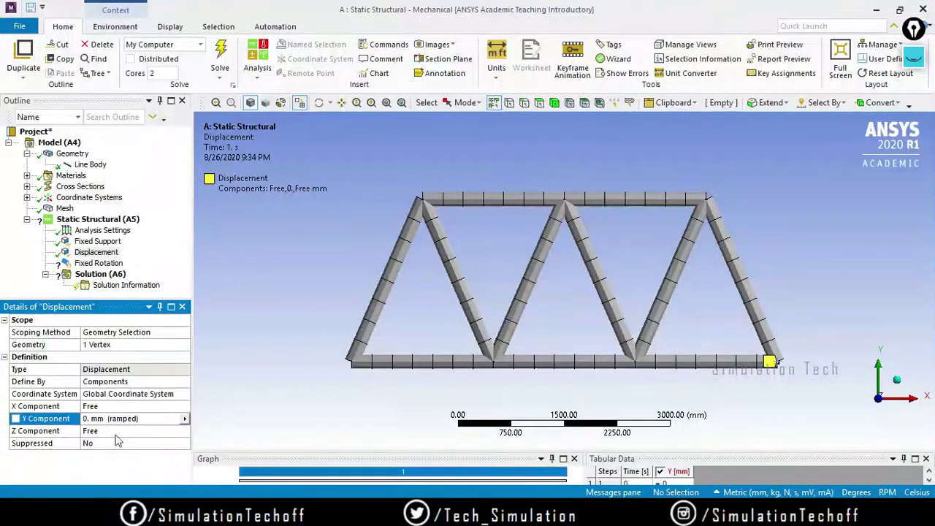
click(116, 431)
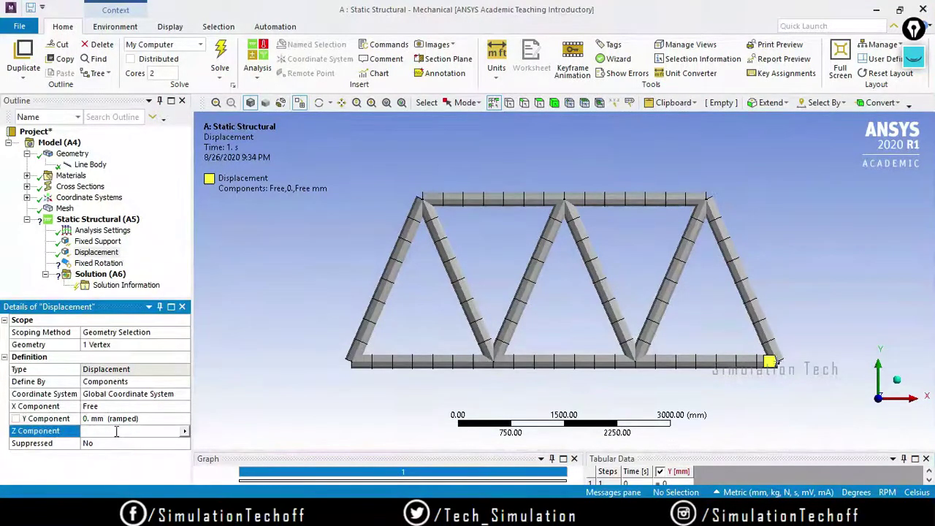
text(0)
key(Return)
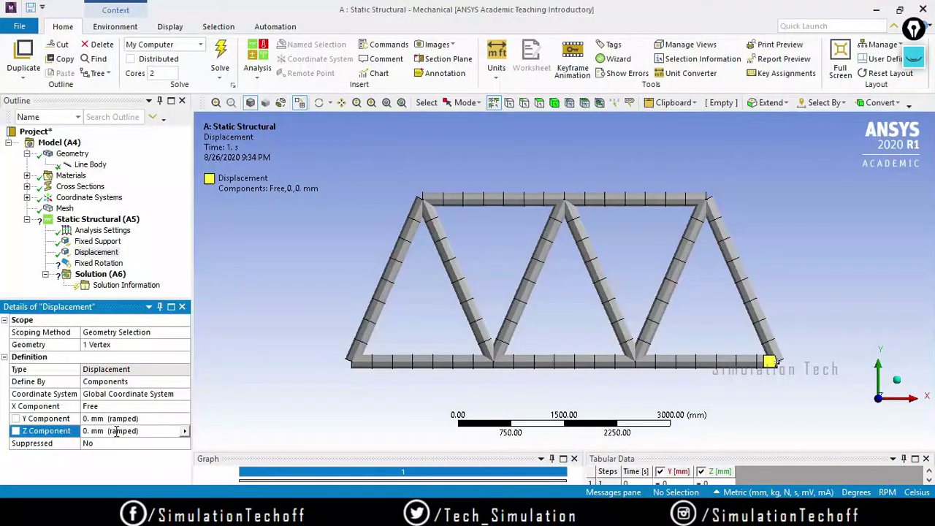
Scope the Fixed Rotation condition to the truss's lower-right end vertex
click(99, 263)
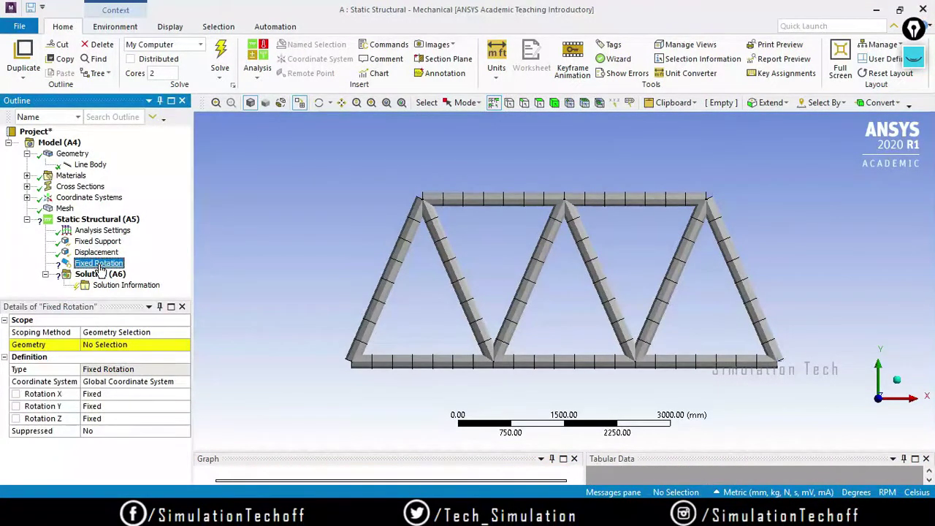
click(778, 361)
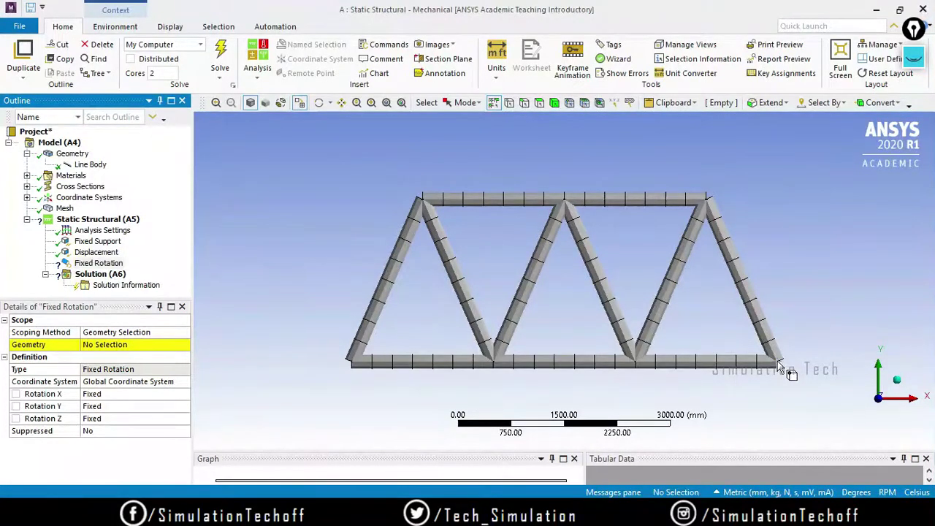
click(94, 347)
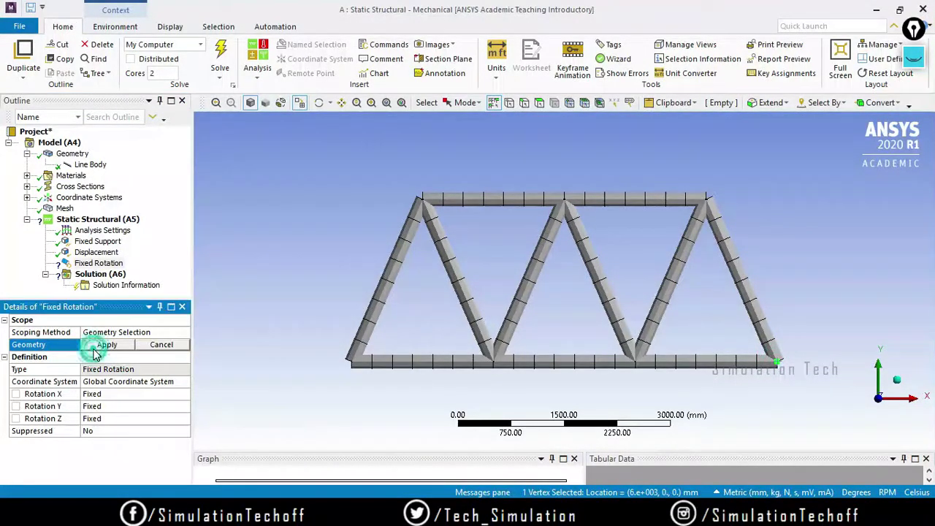
click(95, 347)
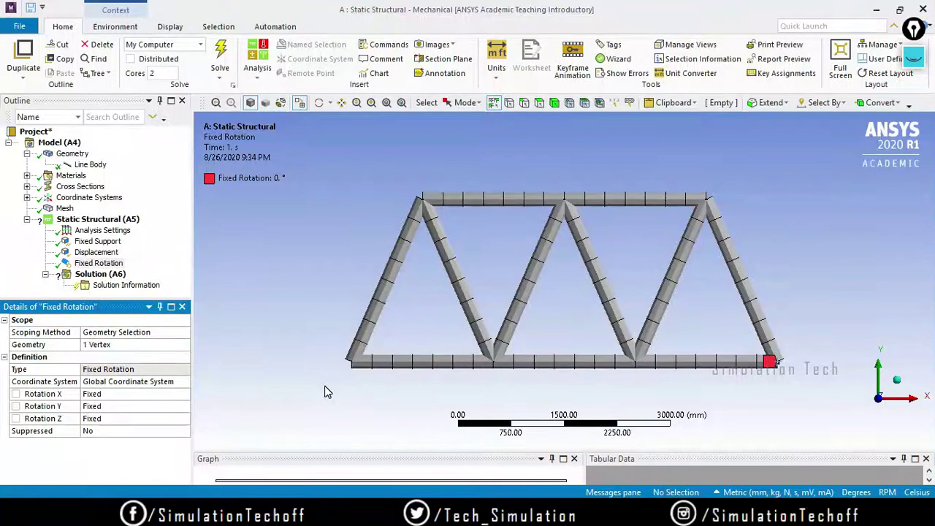
Review the three supports, insert a Force into the static structural analysis and scope it to the truss's upper-left vertex
click(97, 242)
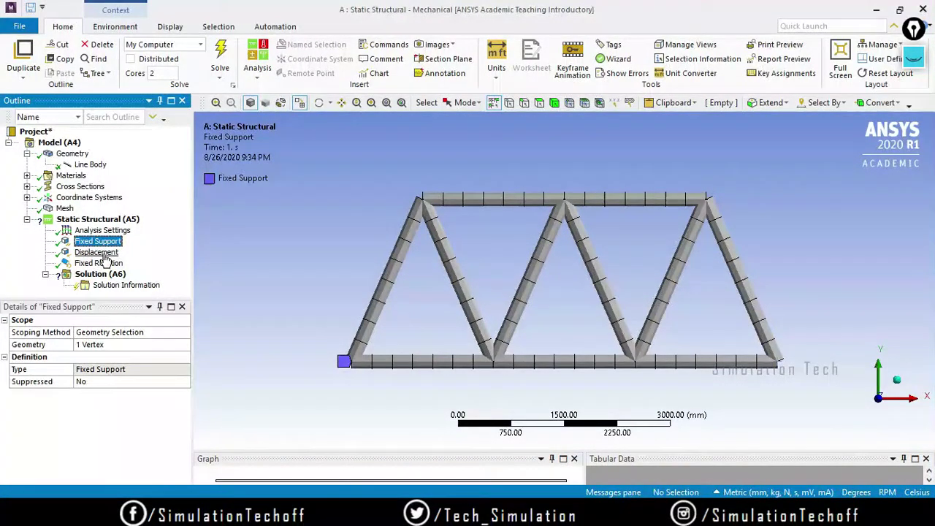
click(102, 253)
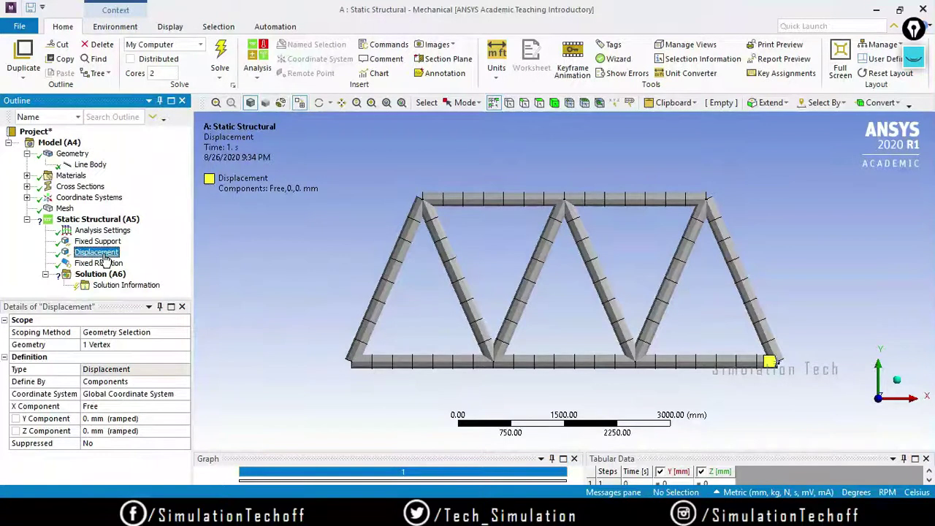
click(104, 263)
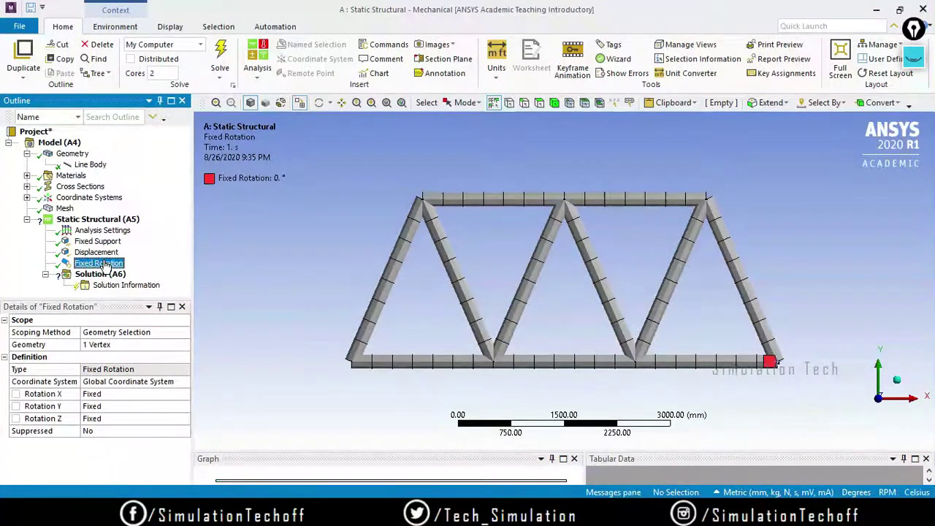
click(109, 220)
right_click(109, 220)
mouse_move(139, 227)
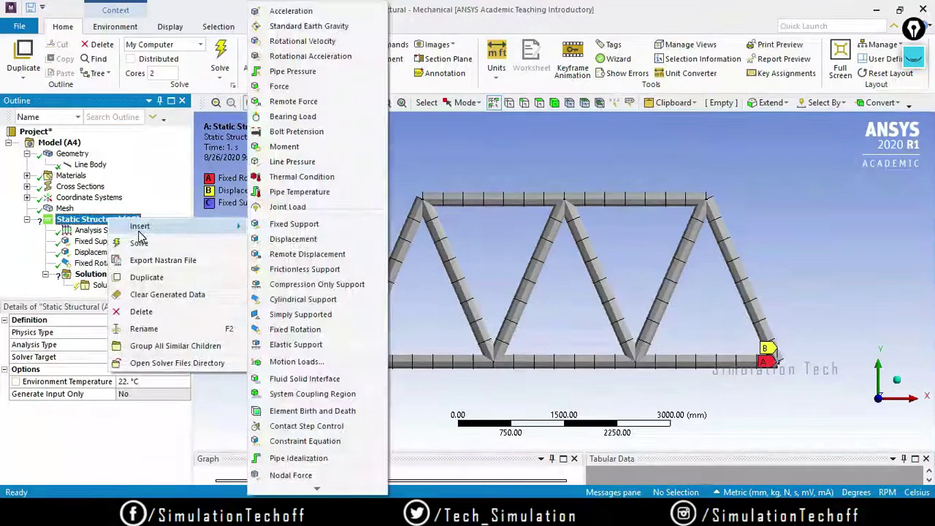
click(305, 91)
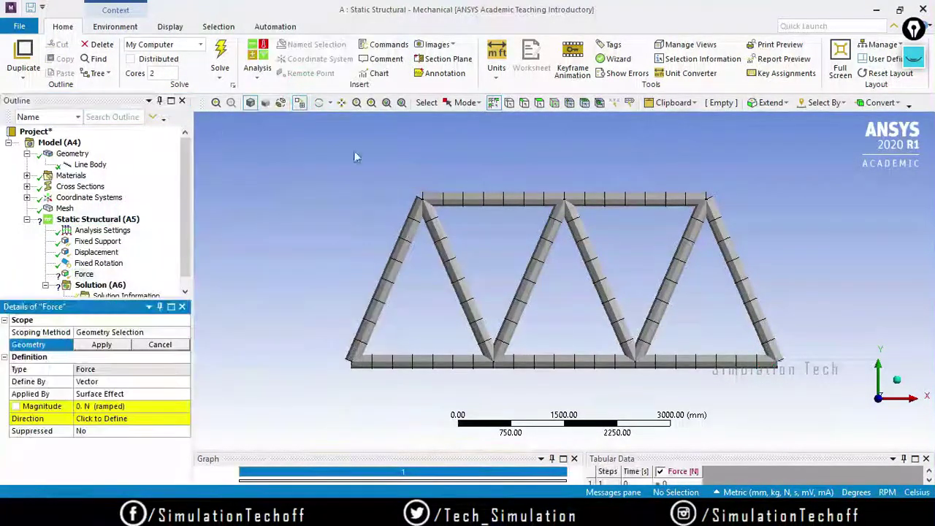
click(424, 200)
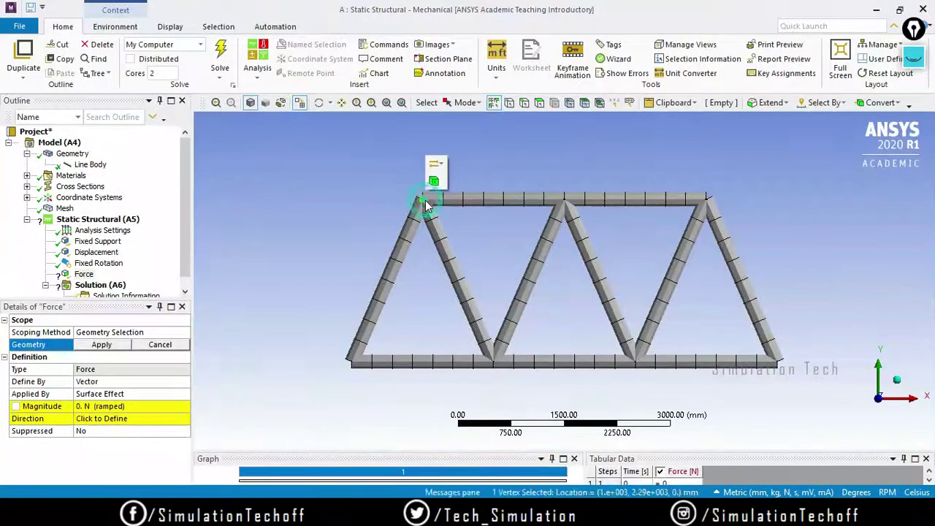
click(103, 346)
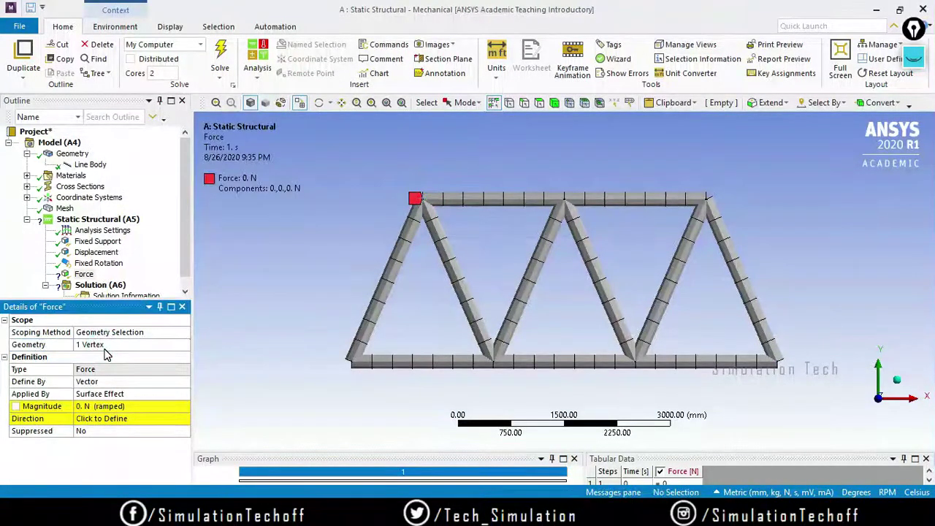
Define the force on the upper-left vertex by Components
click(89, 406)
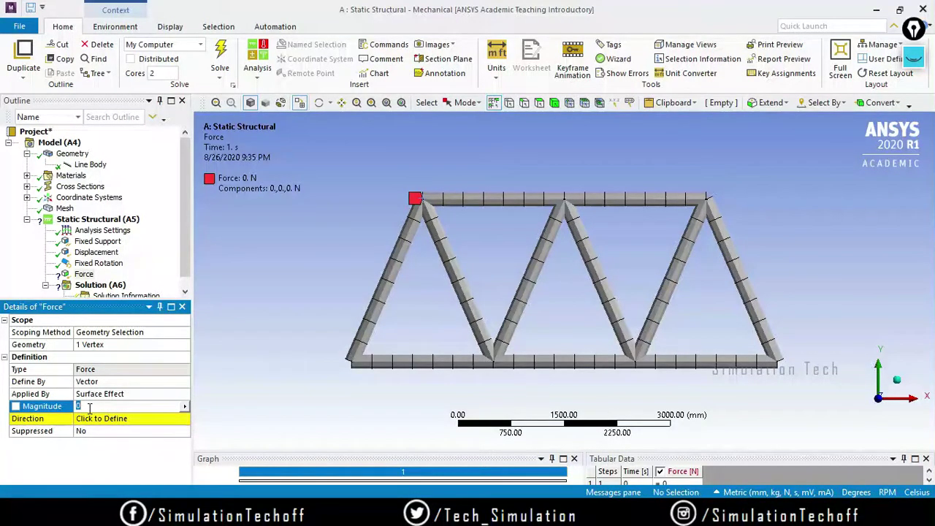
click(140, 382)
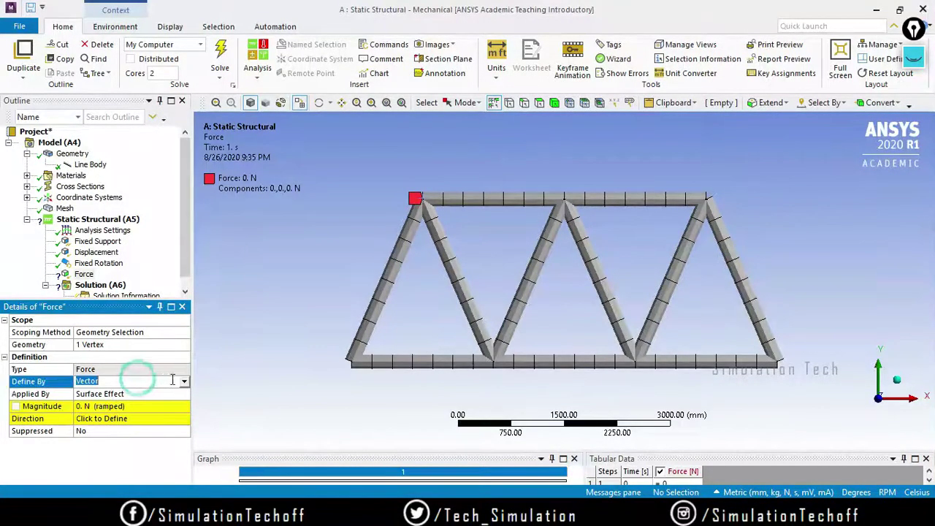
click(185, 382)
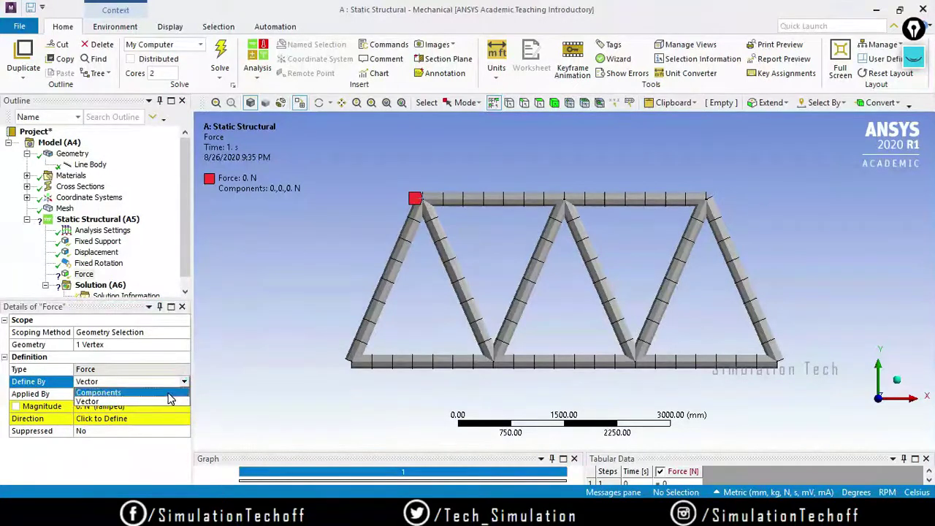
click(169, 395)
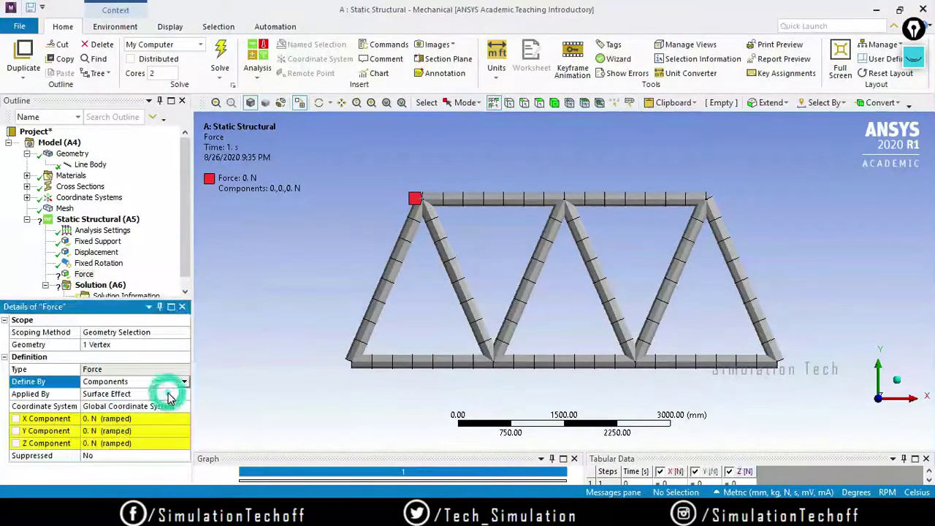
Set the Y component of the upper-left vertex's force to -12000 N
click(119, 431)
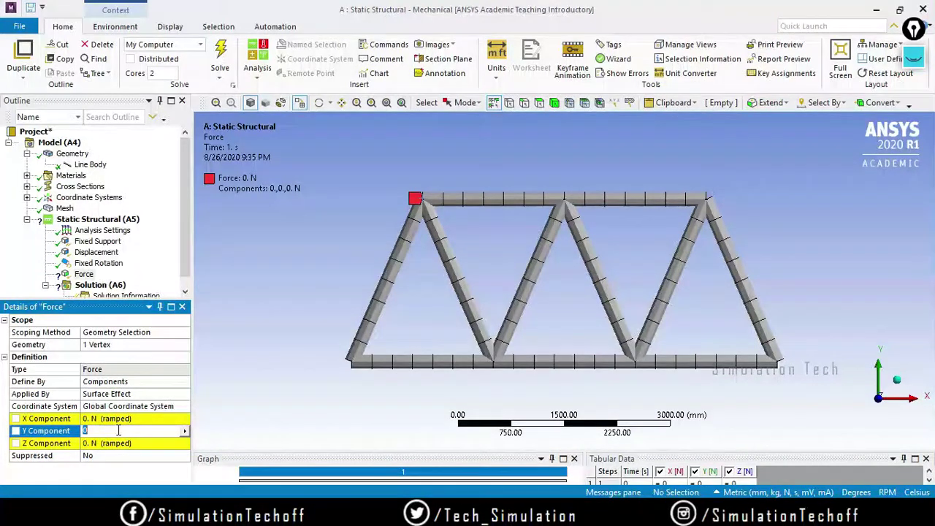
text(-15)
key(BackSpace)
text(2)
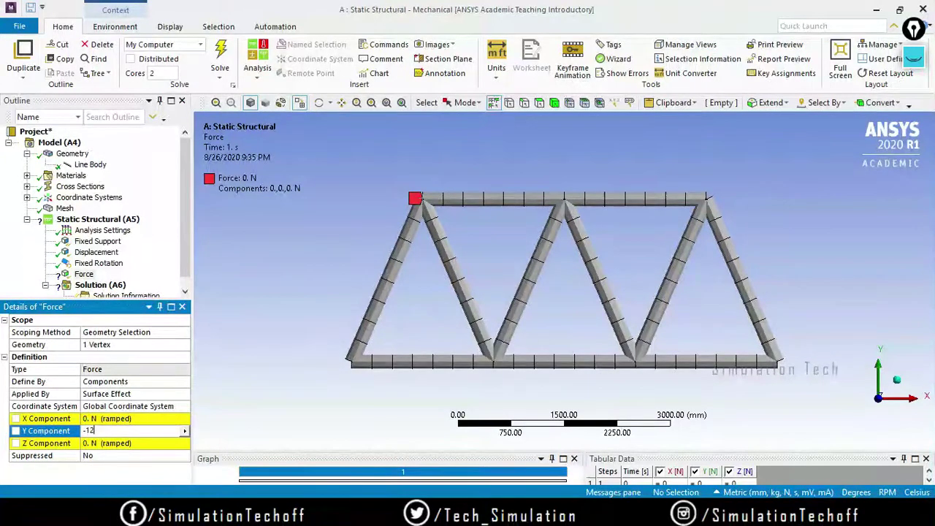
key(Return)
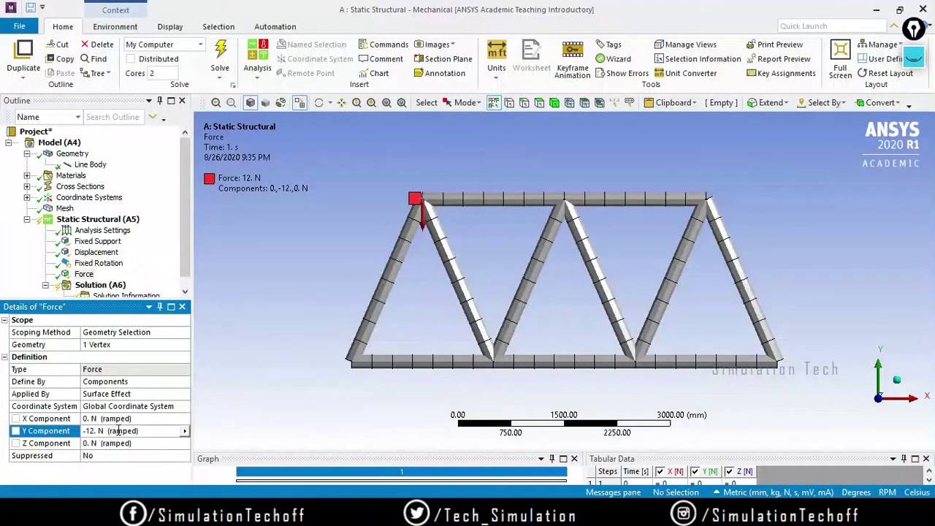
click(119, 430)
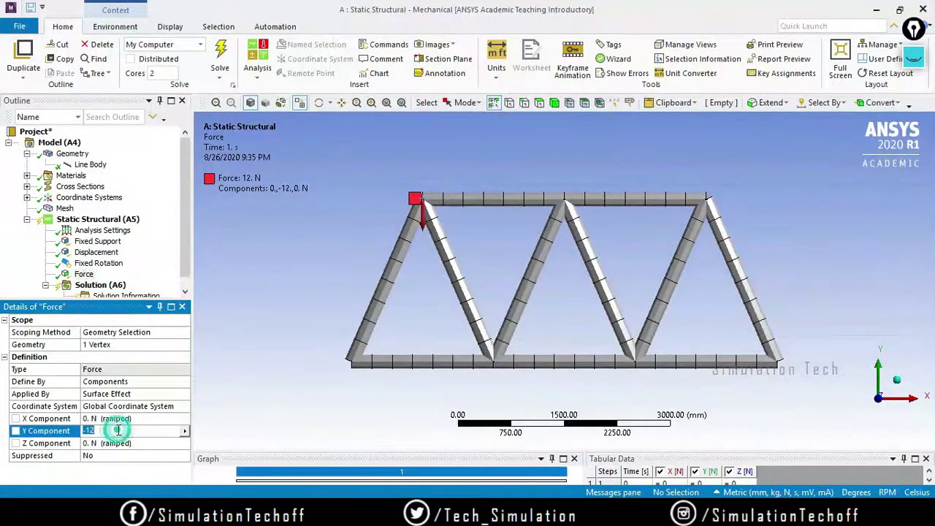
click(118, 430)
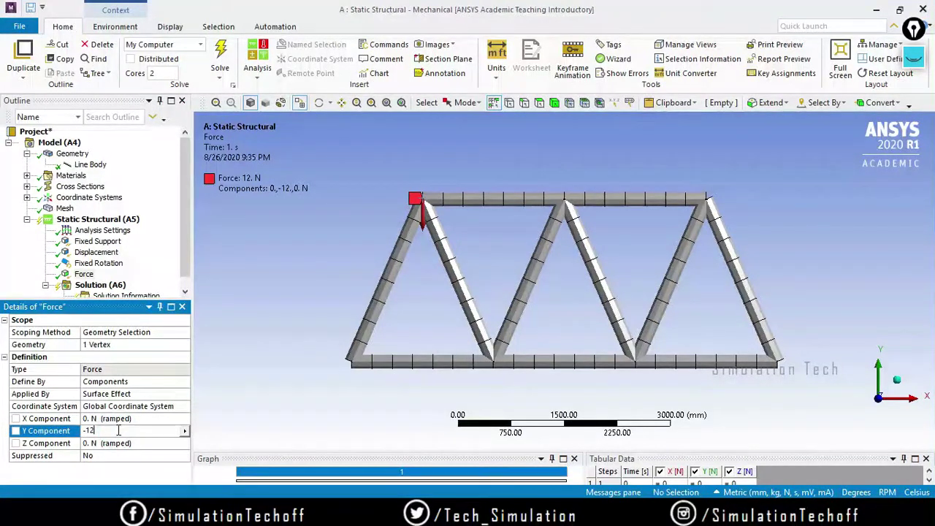
text(000)
key(Return)
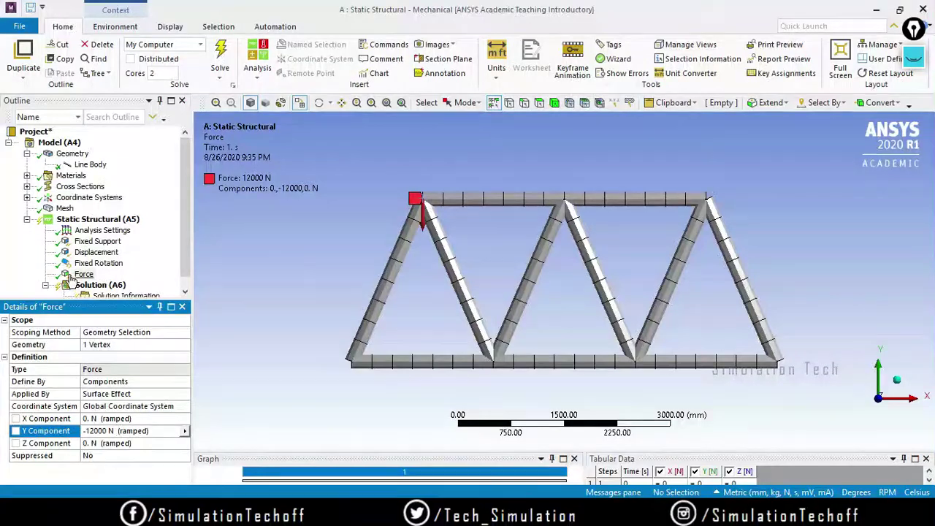
Insert a second Force into the static structural analysis and scope it to the middle vertex of the top chord
click(117, 220)
right_click(119, 220)
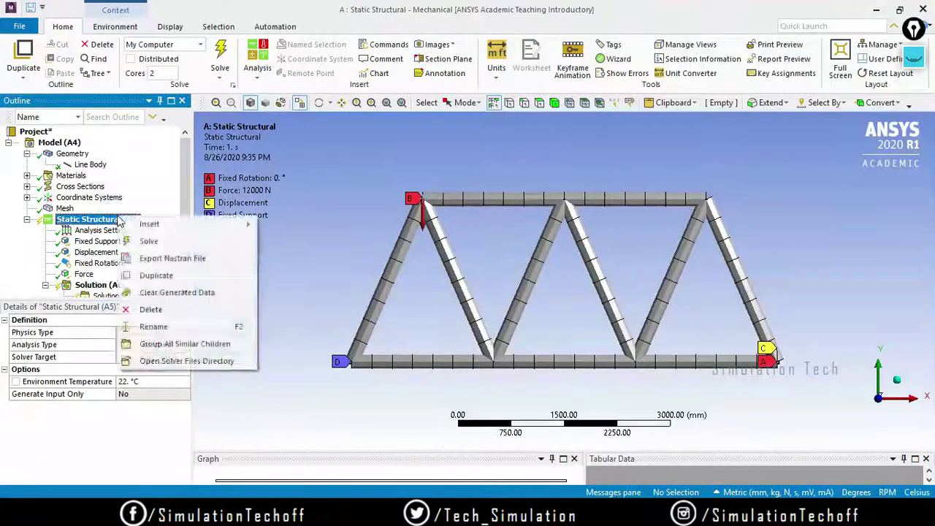
mouse_move(145, 227)
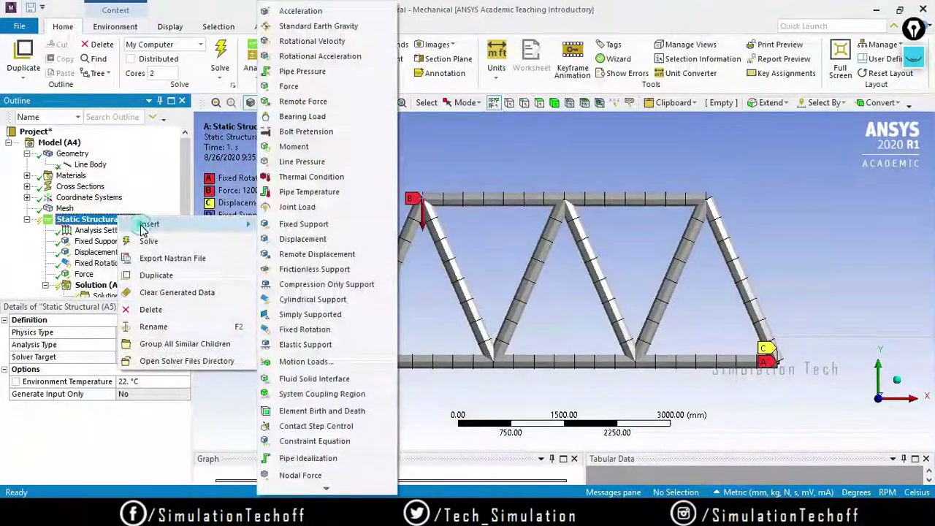
click(336, 88)
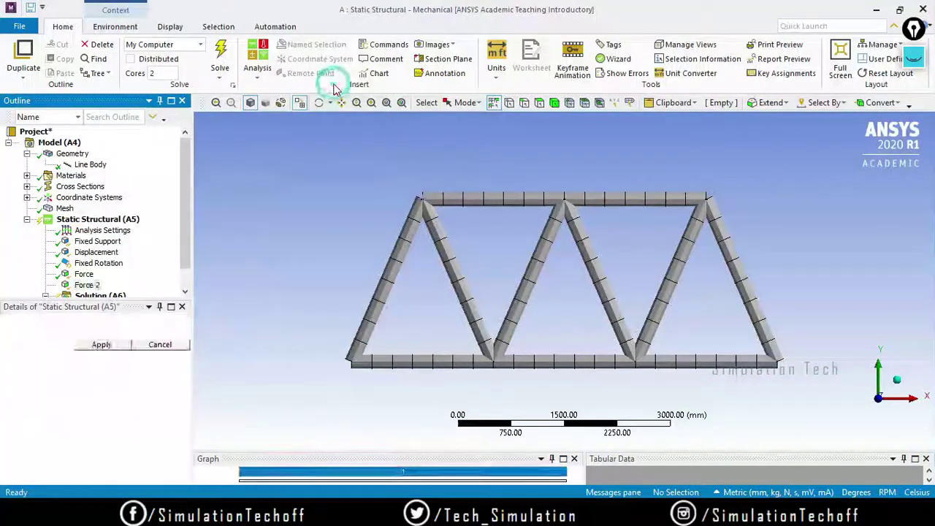
click(565, 199)
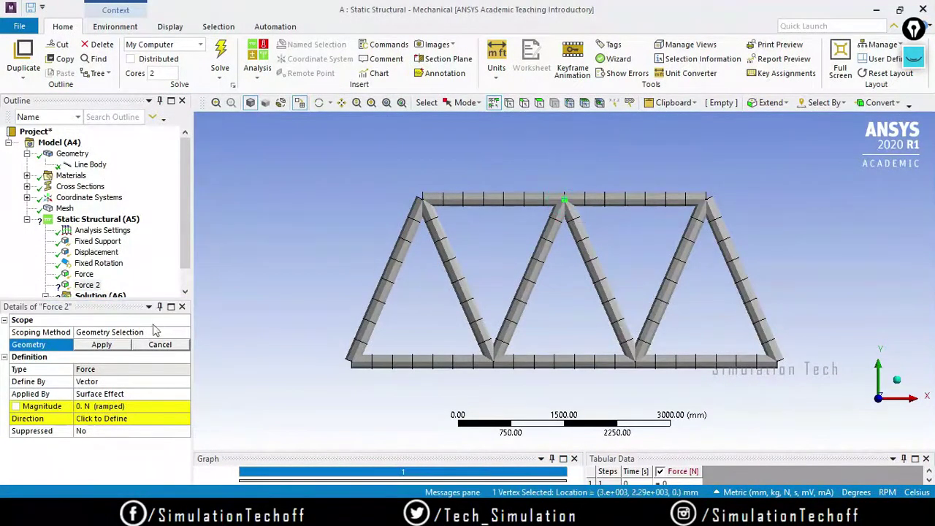
click(101, 345)
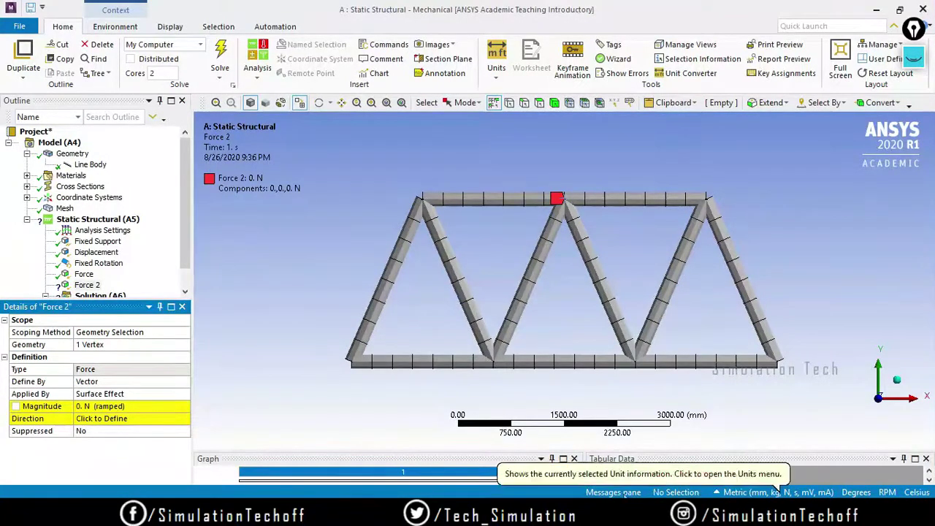
Define the force on the top chord's middle vertex by Components
click(122, 381)
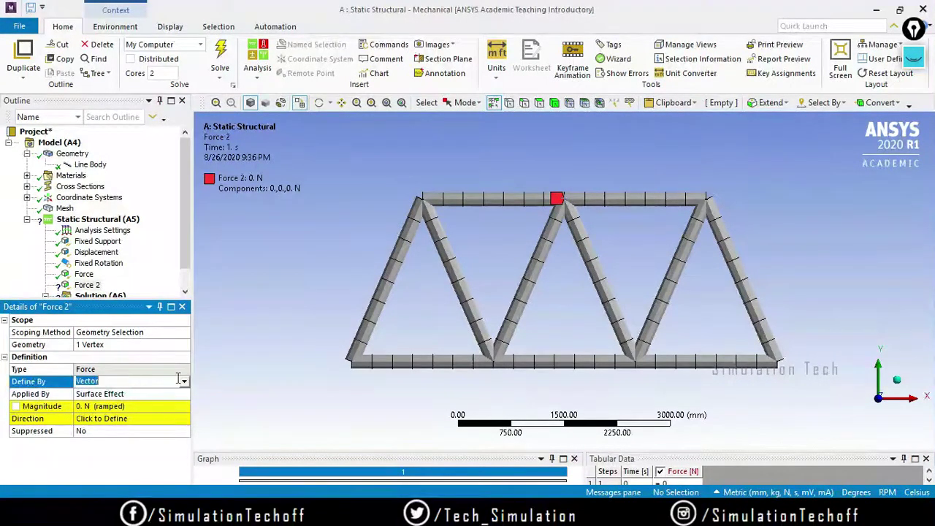
click(178, 369)
click(185, 384)
click(185, 383)
click(172, 394)
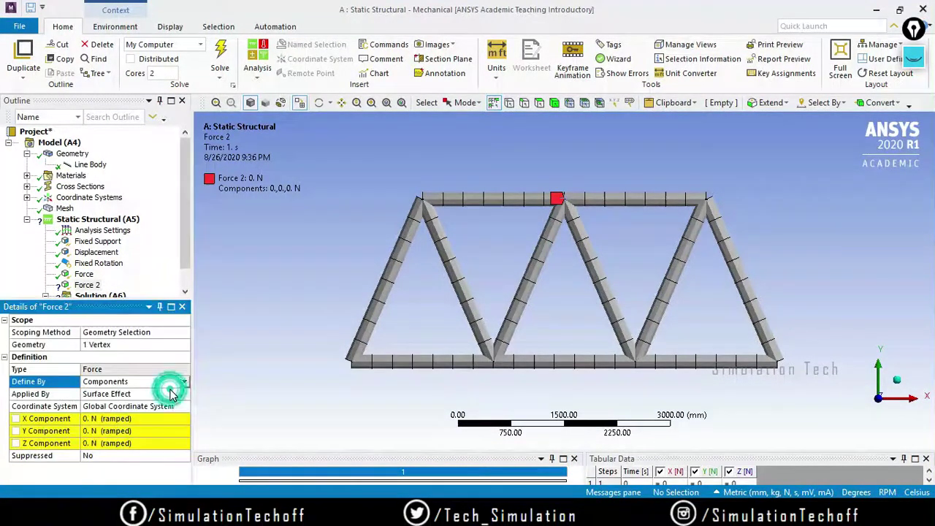
Set the Y component of the second force to 20000 N
click(139, 430)
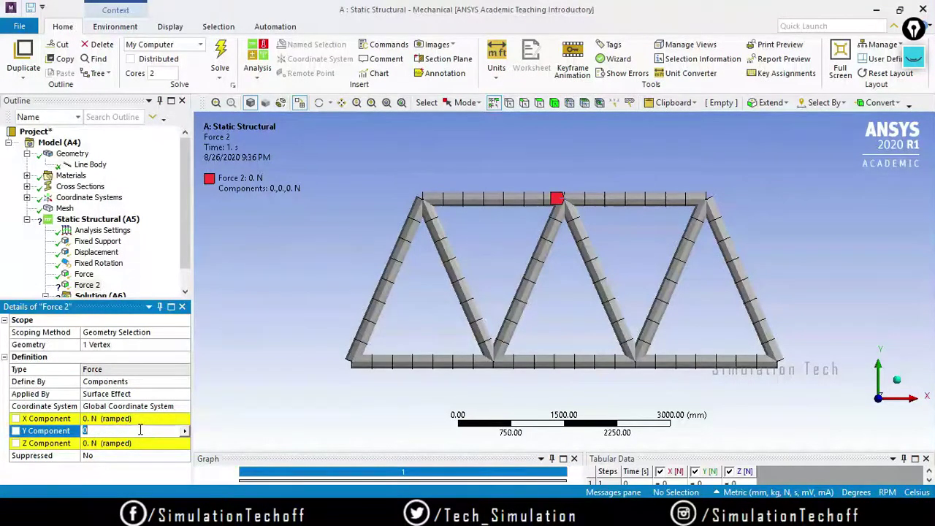
text(20000)
key(Return)
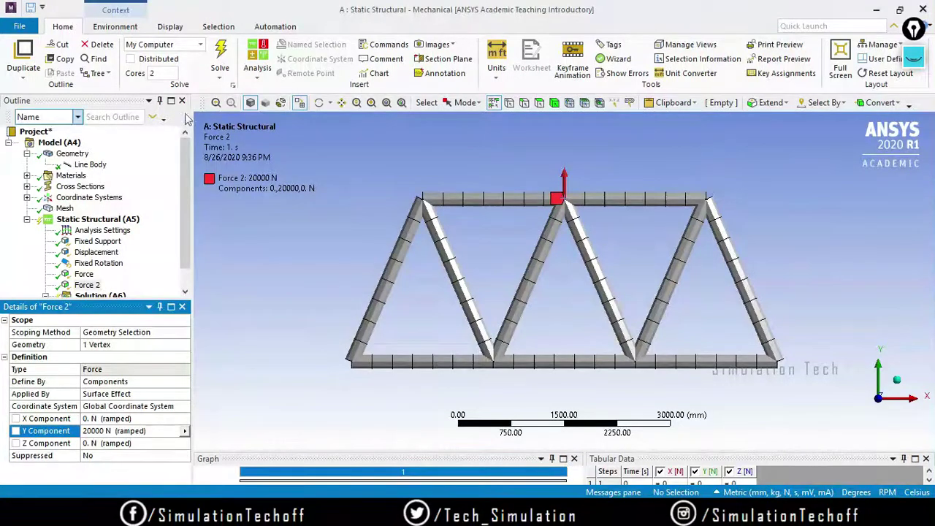
Solve the static structural analysis with the applied supports and forces
click(185, 239)
scroll(184, 252, down, 1)
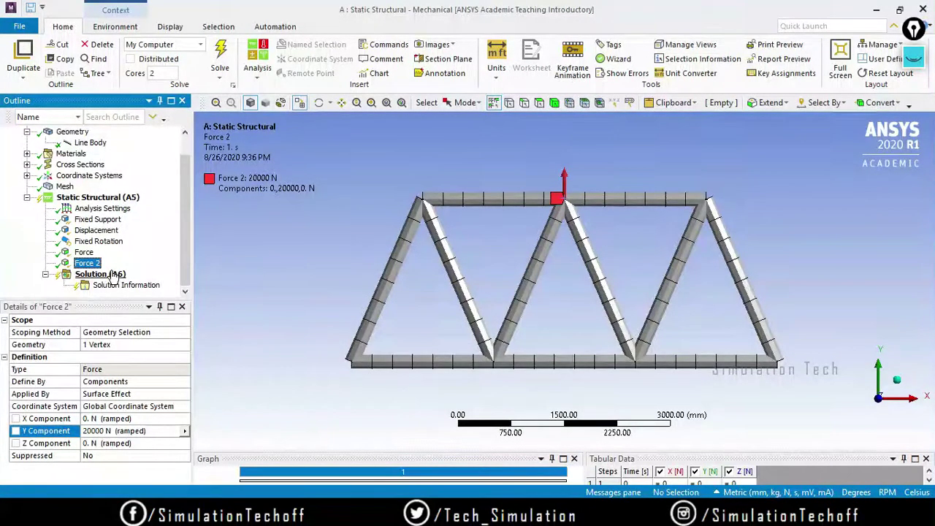
click(223, 50)
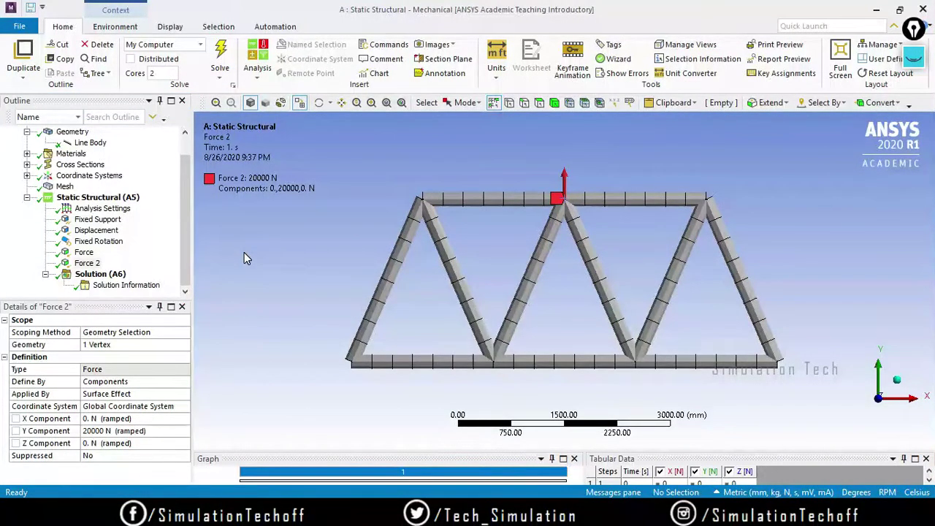
Set the Y component of the second force to -20000 N so that it acts downward
click(98, 431)
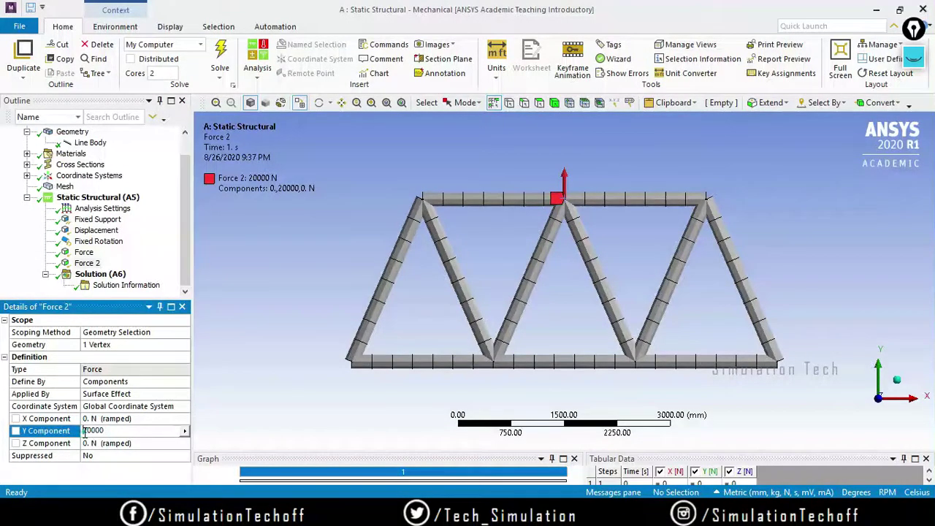
click(84, 431)
text(-)
click(250, 396)
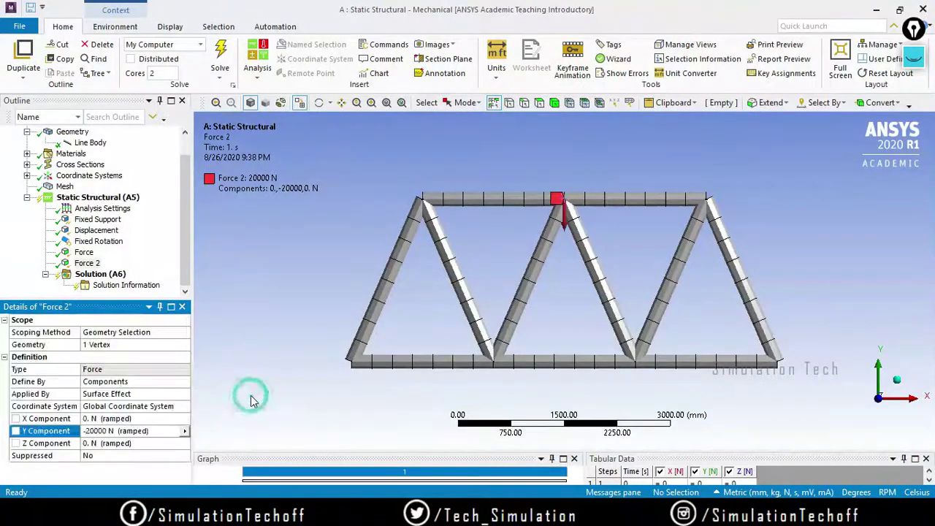
Insert a Total Deformation result into the Solution
click(98, 275)
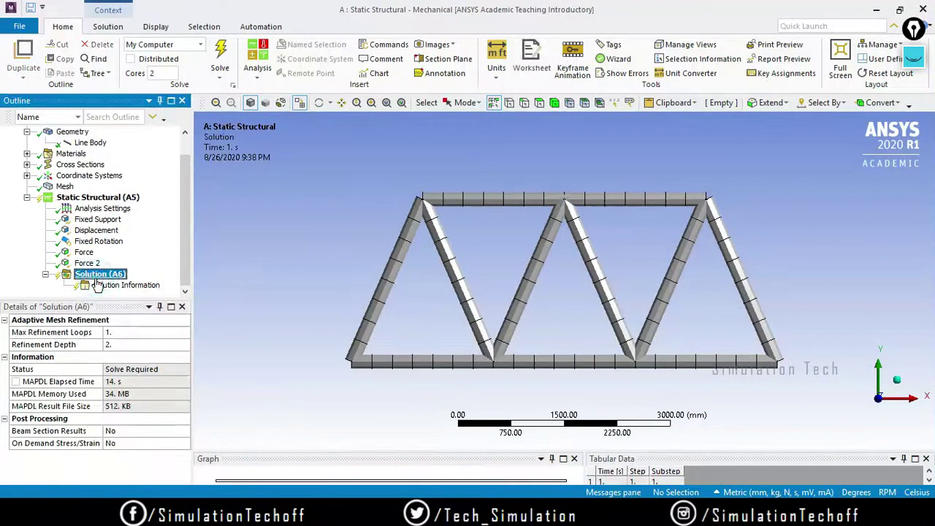
right_click(98, 277)
mouse_move(153, 291)
mouse_move(283, 290)
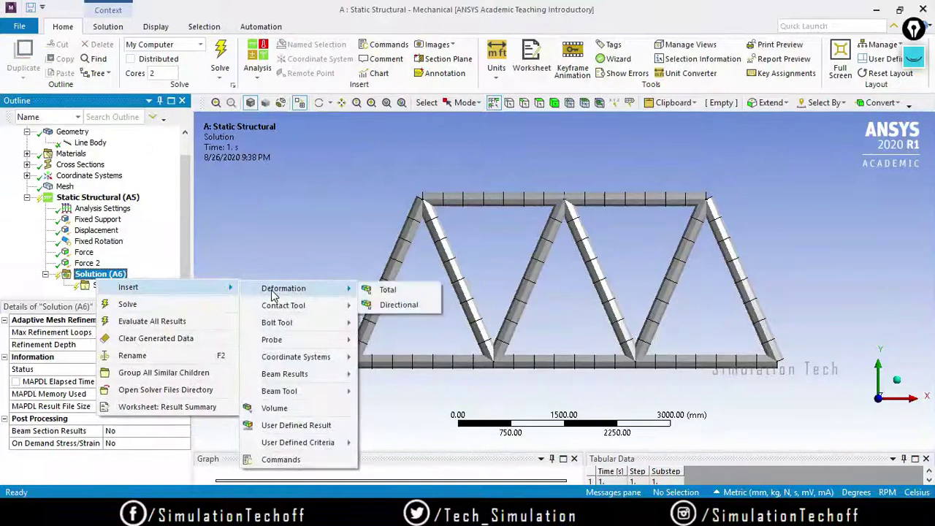
click(407, 289)
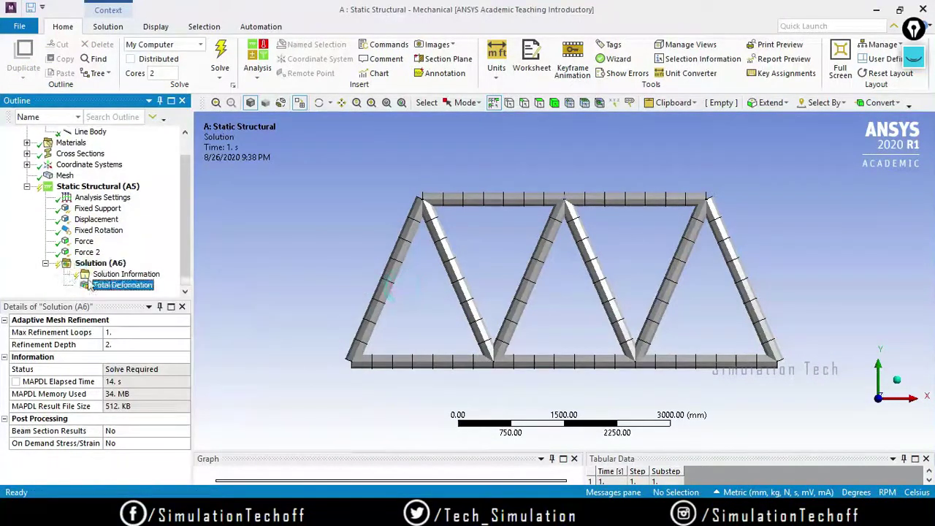
Insert a Beam Tool into the Solution and solve the static structural analysis
click(100, 265)
right_click(100, 267)
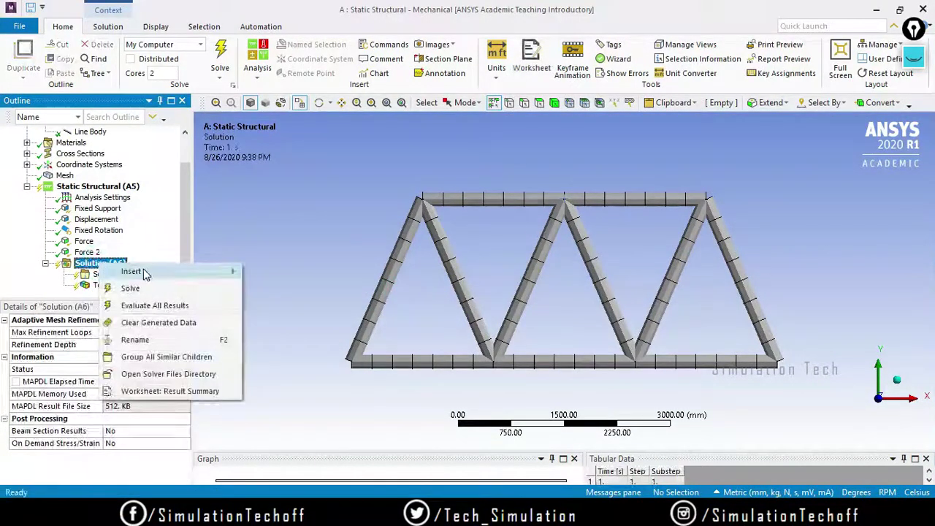
mouse_move(142, 272)
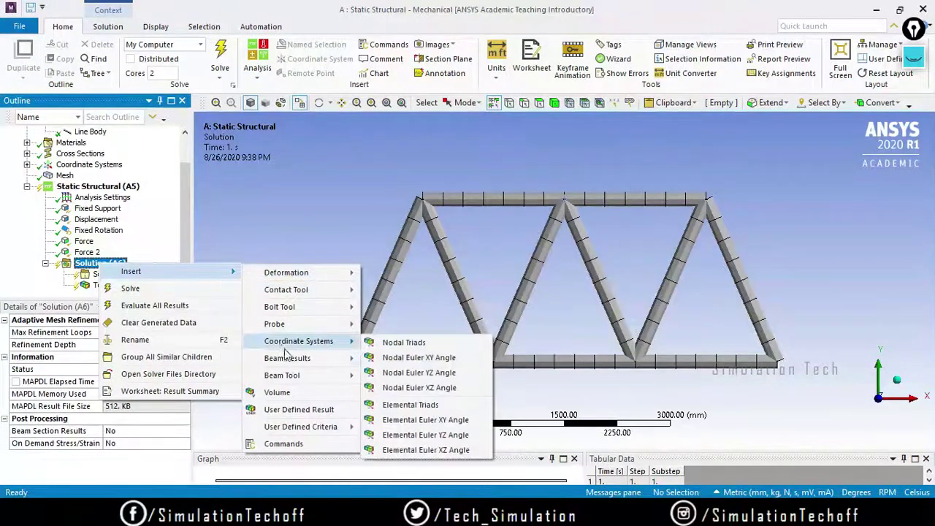
mouse_move(308, 374)
click(385, 377)
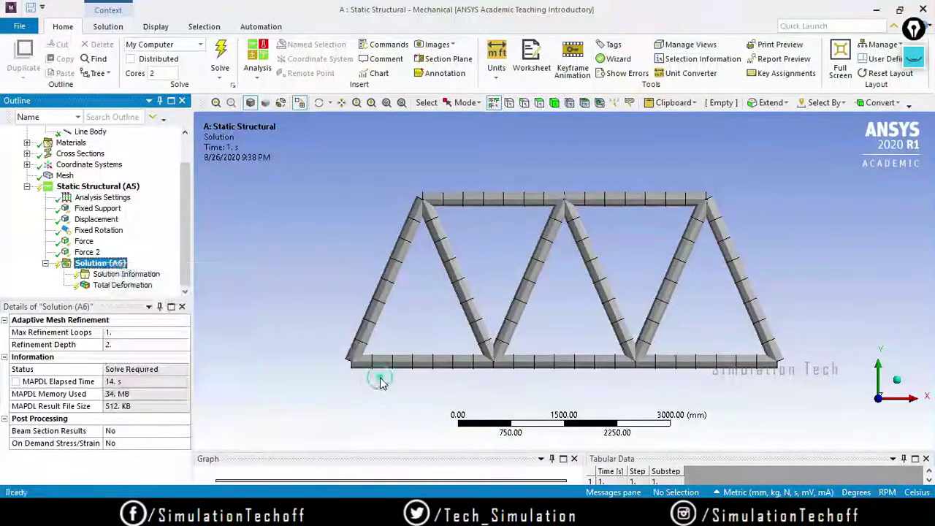
click(222, 60)
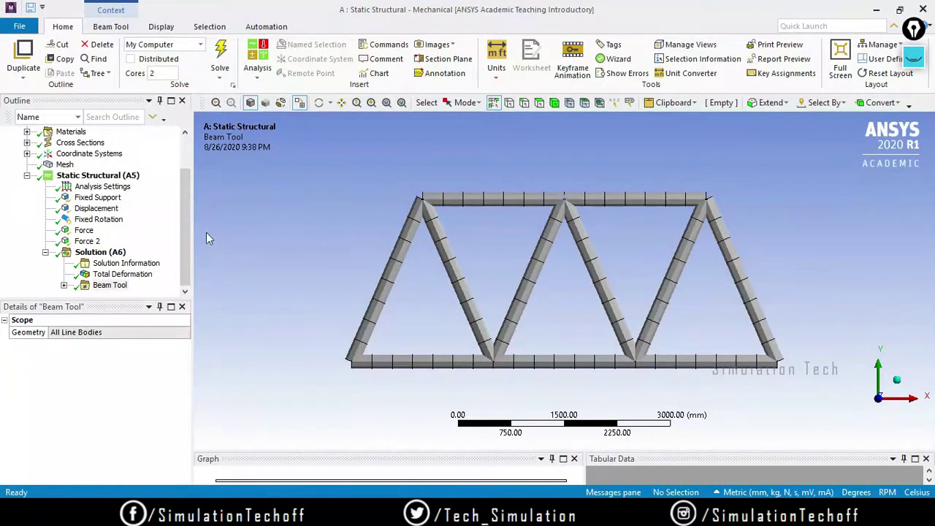
Review the Total Deformation plot and the Beam Tool's Direct Stress, Minimum Combined Stress and Maximum Combined Stress plots
click(135, 276)
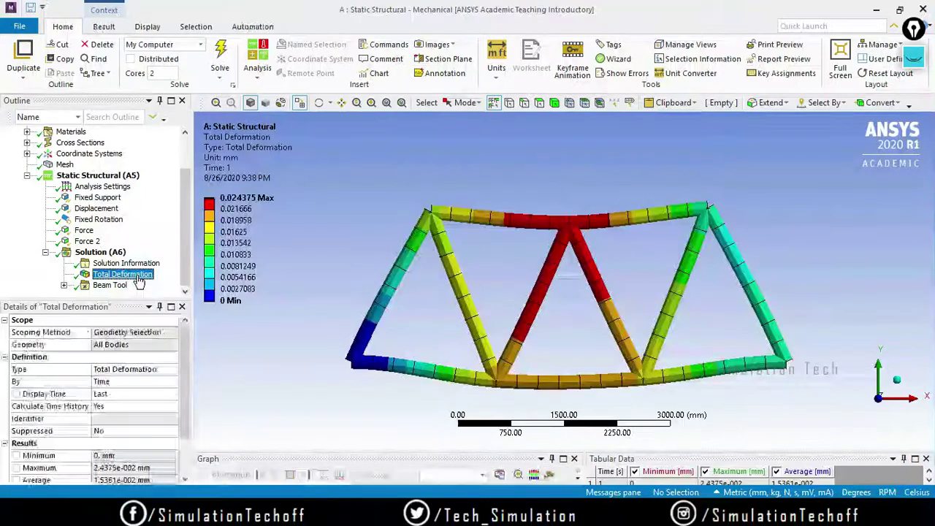
click(65, 286)
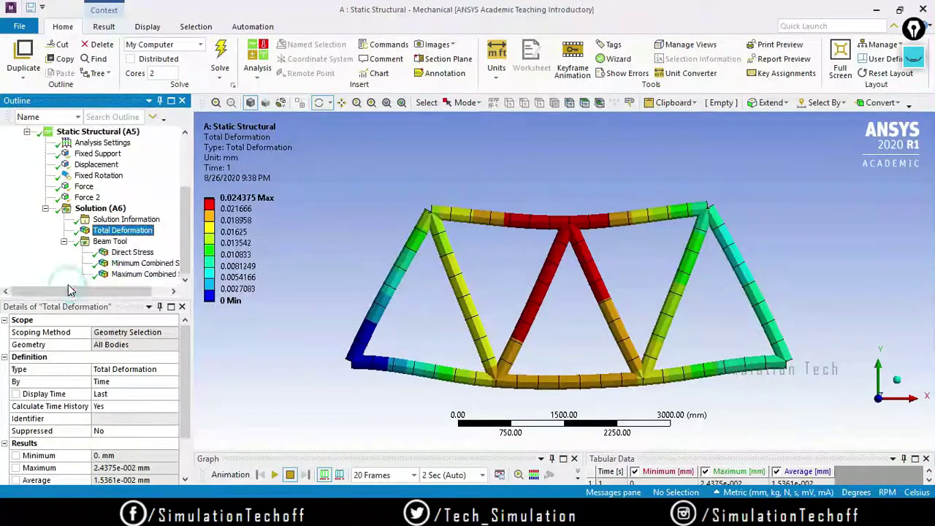
click(135, 253)
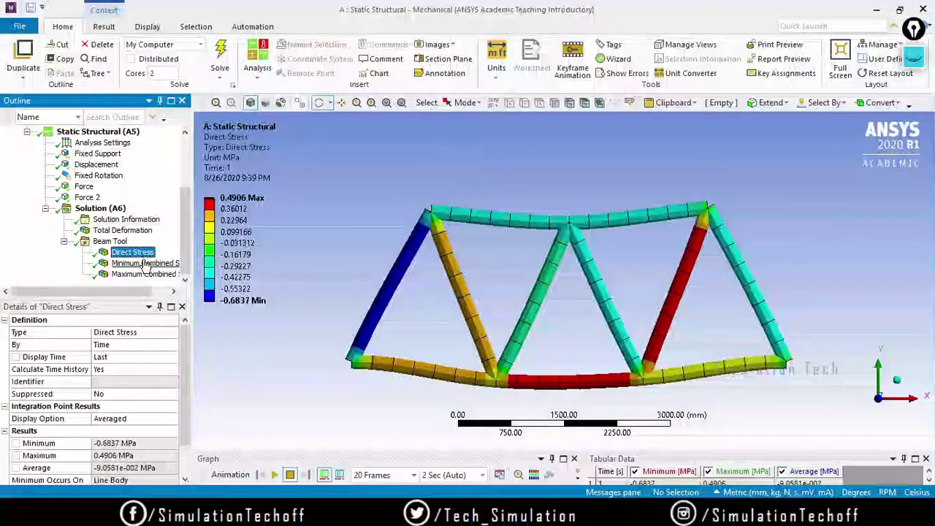
click(144, 263)
click(146, 274)
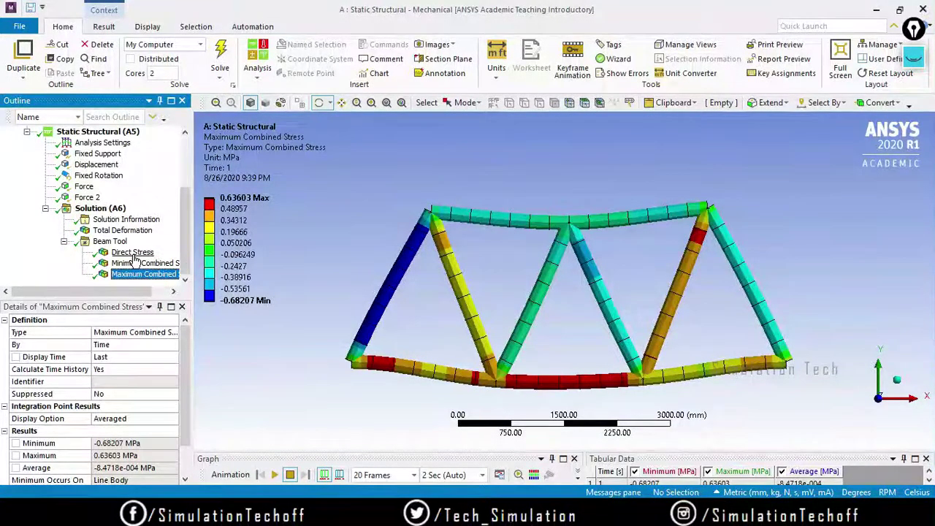
click(140, 263)
click(137, 275)
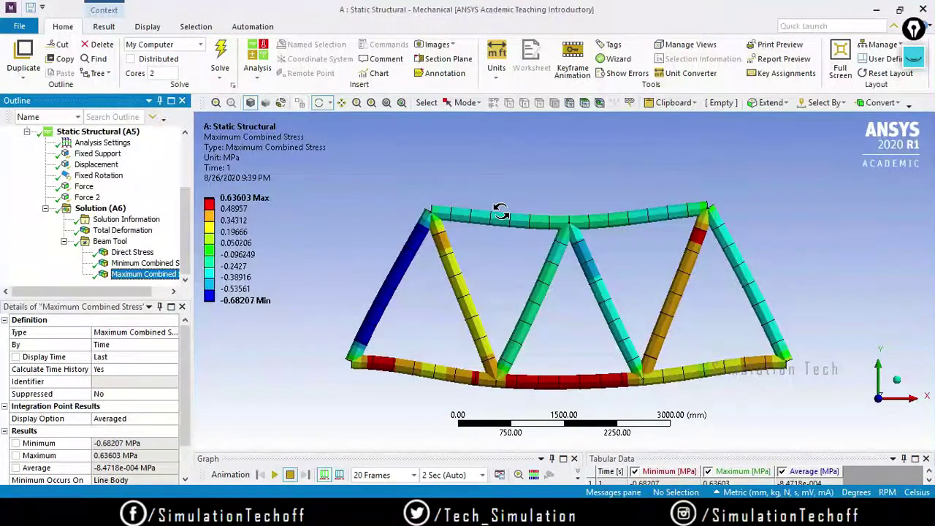
Show the maximum value label on the Maximum Combined Stress plot
click(116, 31)
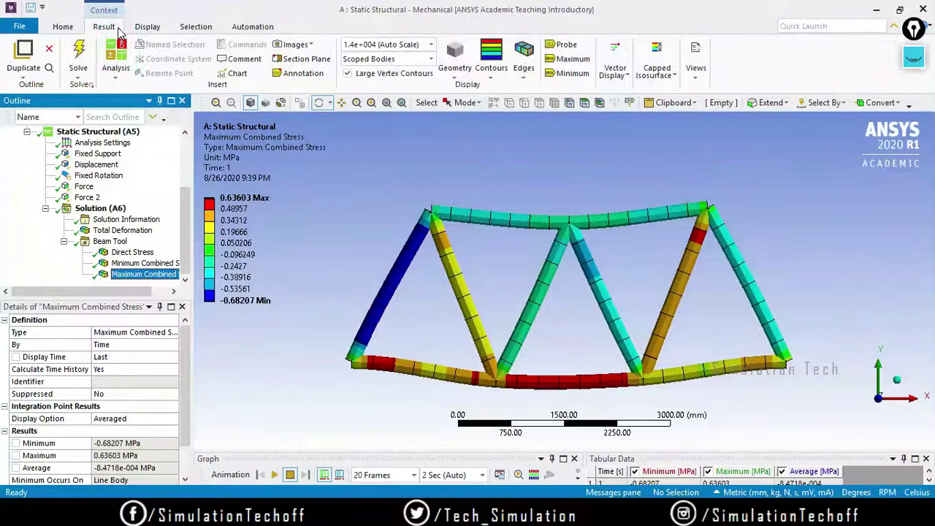
click(568, 61)
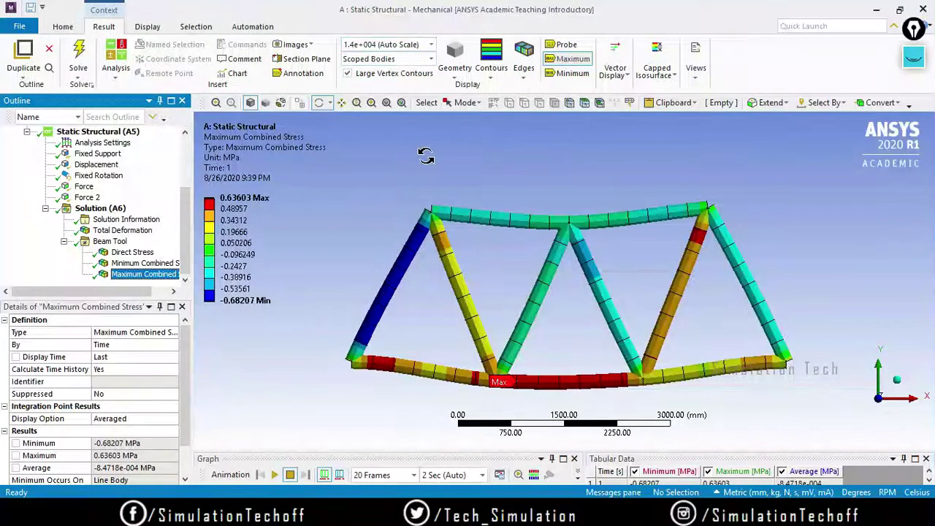
Preview the truss at the 1.0 (True Scale) deformation factor and restore the Auto Scale factor
click(409, 45)
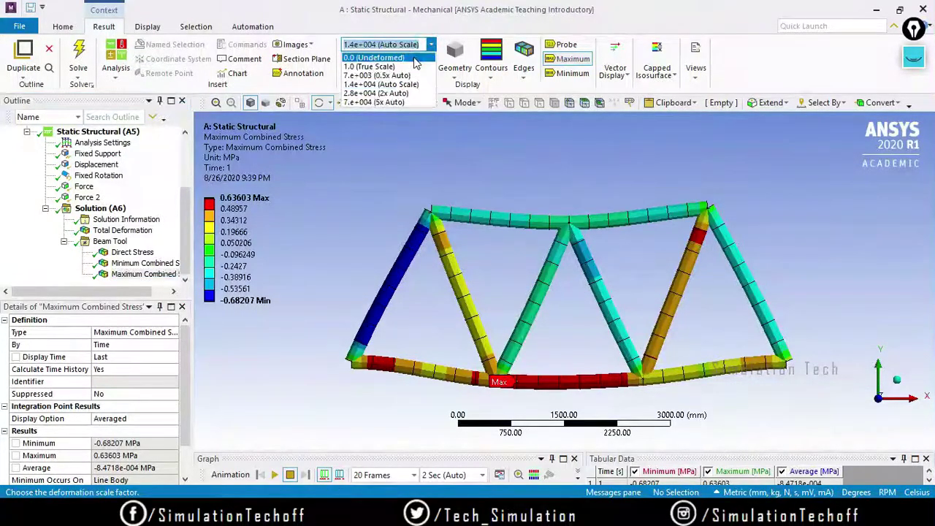
click(409, 67)
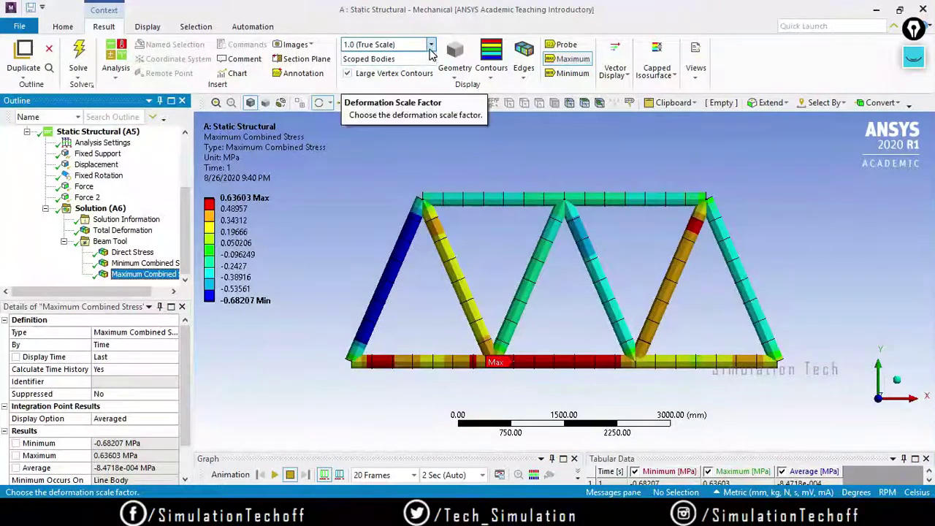
click(431, 46)
click(421, 86)
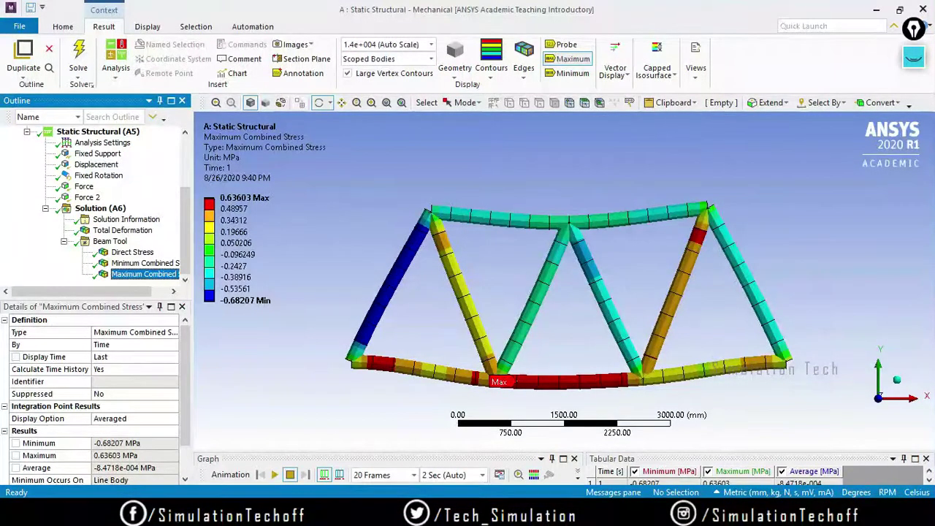
Show the minimum value label and place stress probes along the truss's top chord, bottom chord and diagonals, except the diagonal left of centre
click(578, 75)
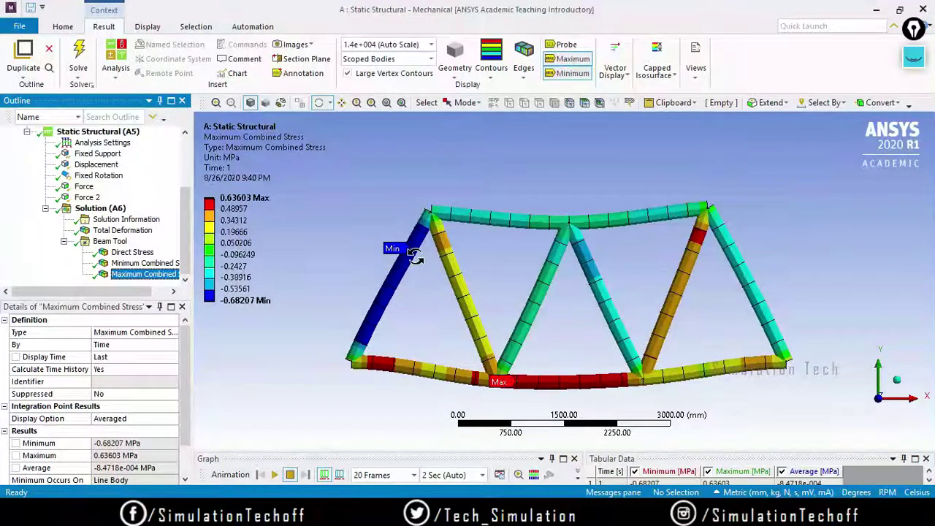
click(563, 45)
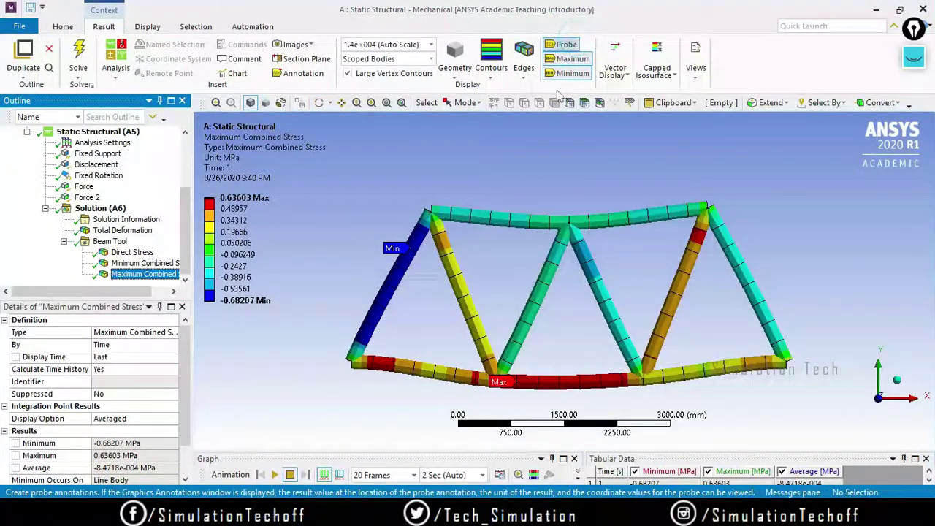
click(496, 218)
click(579, 219)
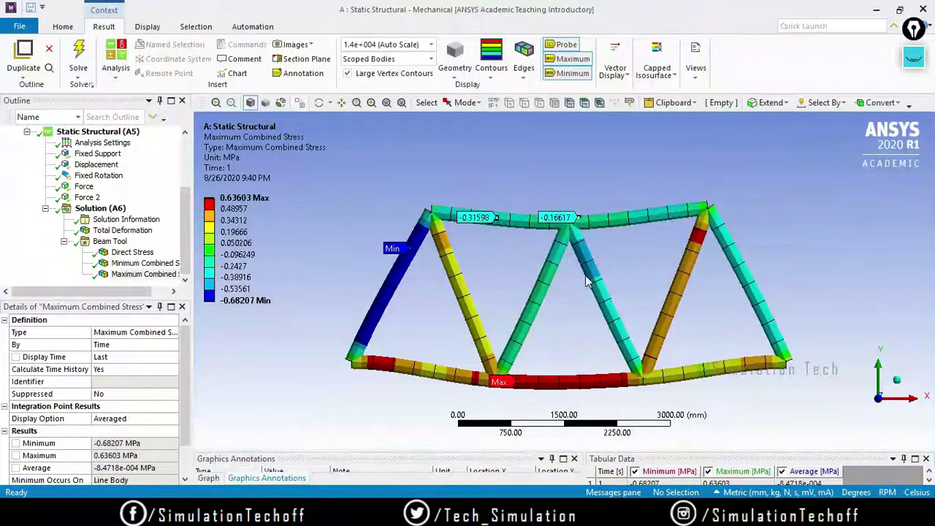
click(583, 275)
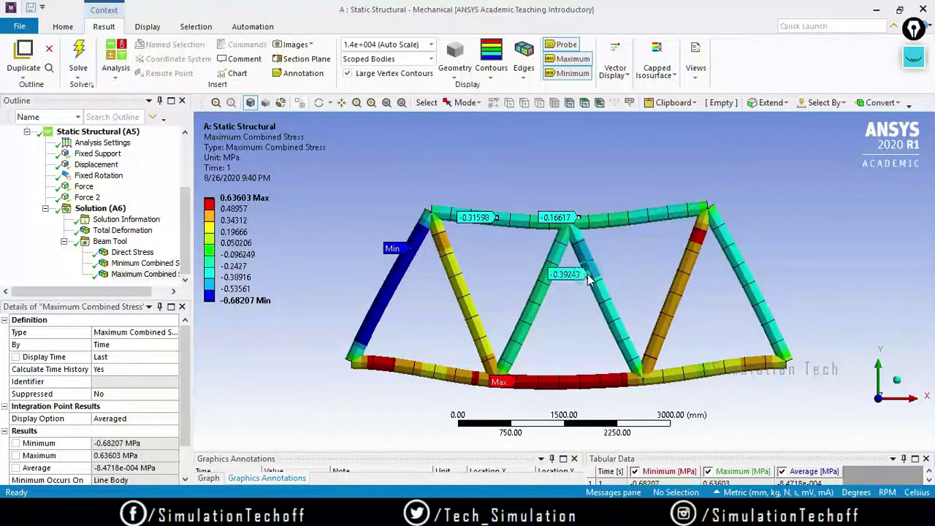
click(567, 383)
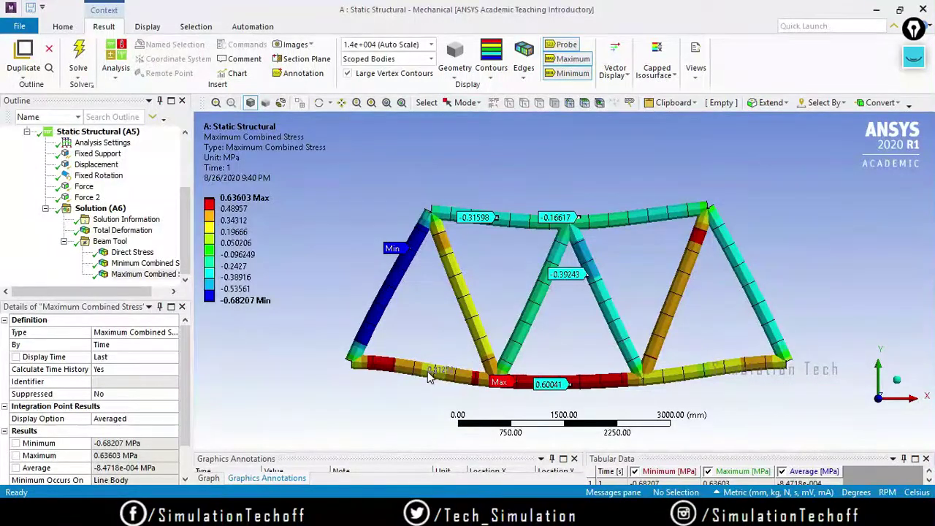
click(430, 373)
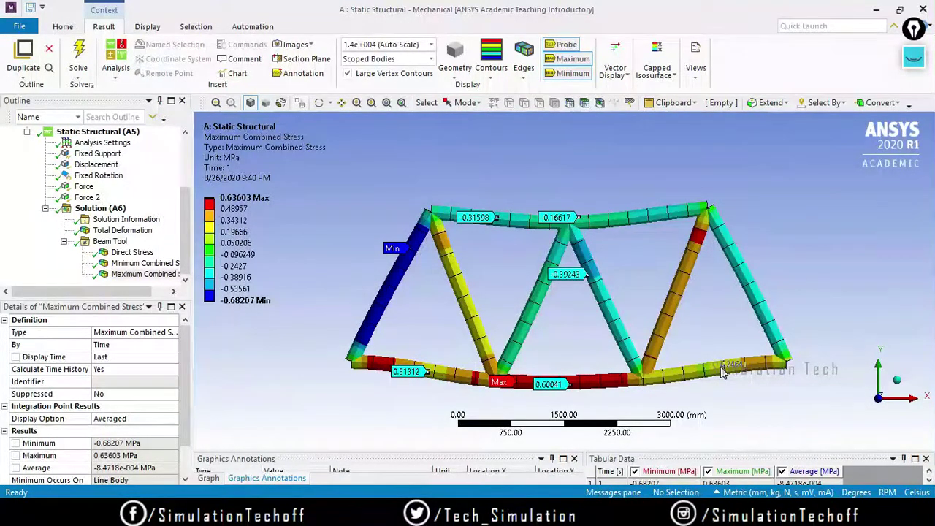
click(721, 367)
click(752, 286)
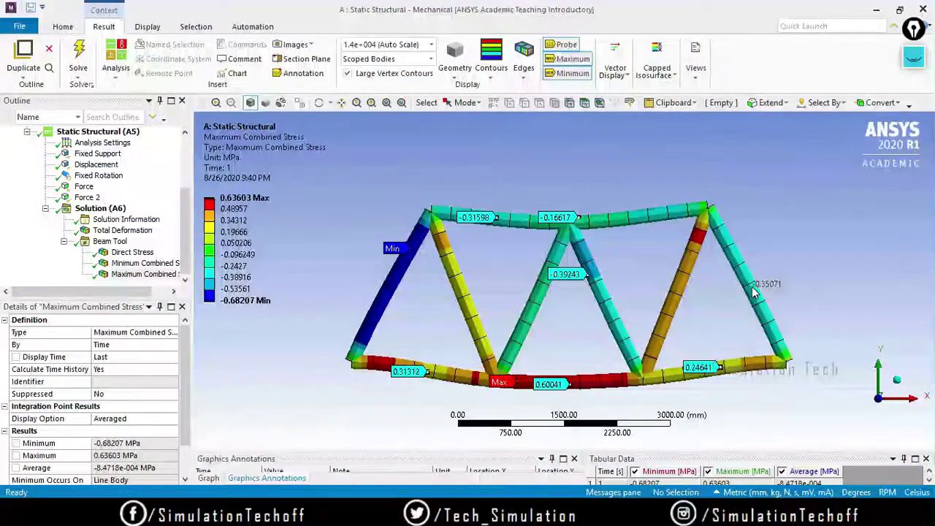
click(680, 284)
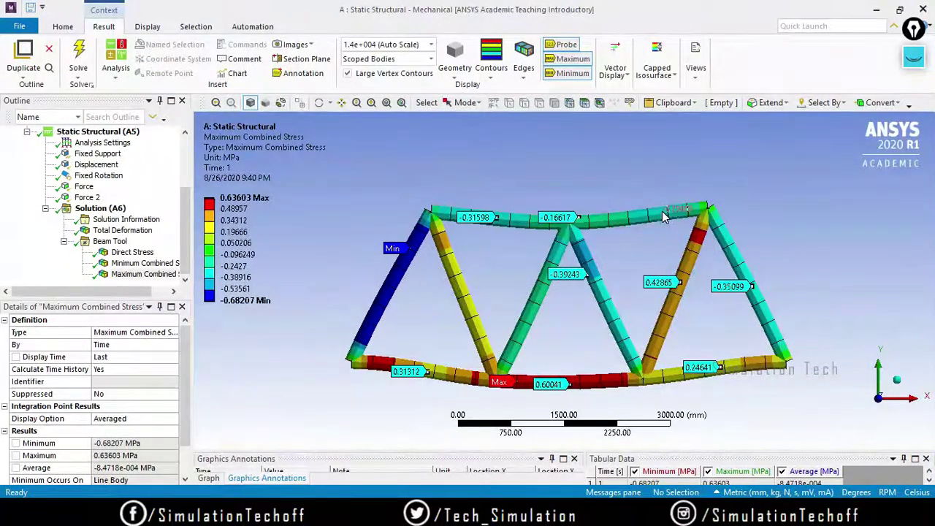
click(663, 212)
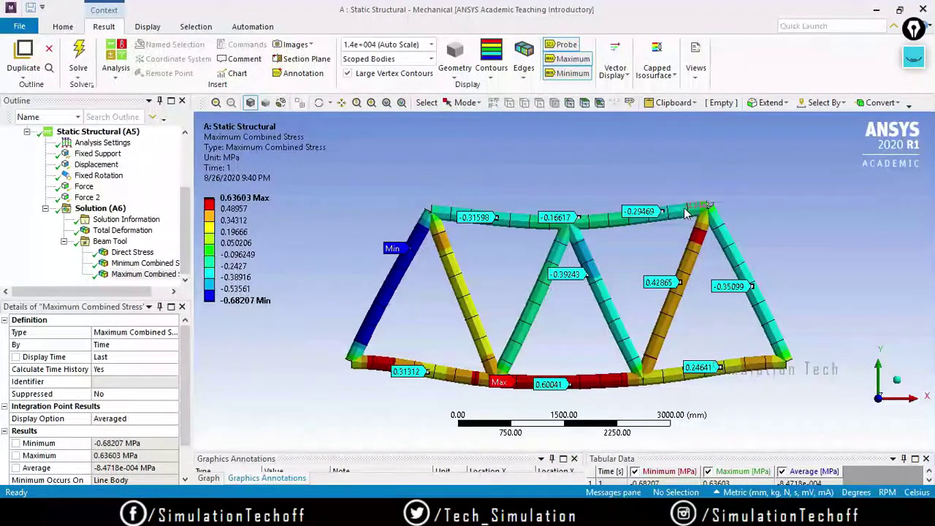
click(370, 312)
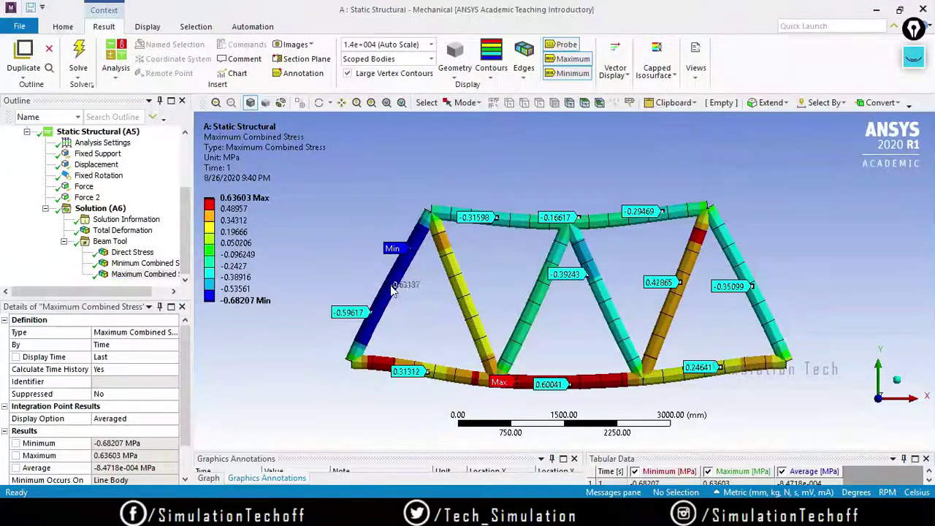
click(407, 265)
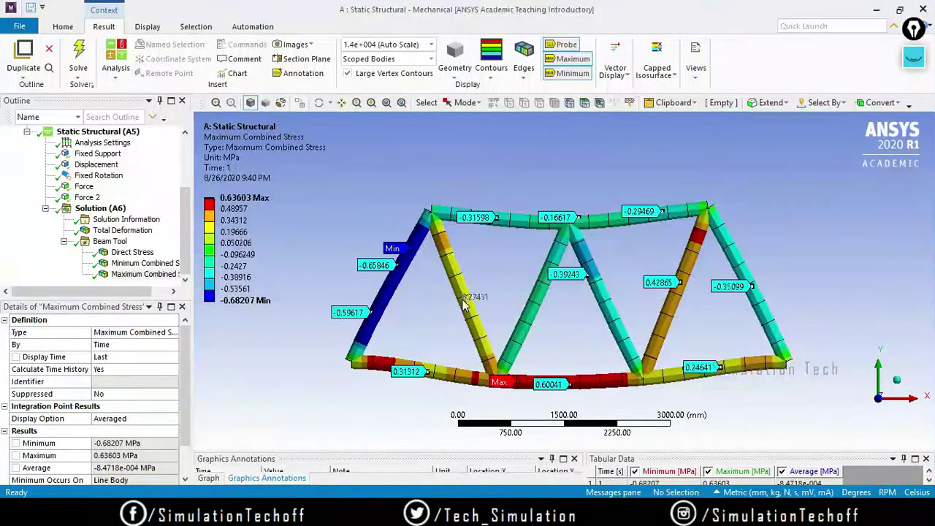
click(454, 268)
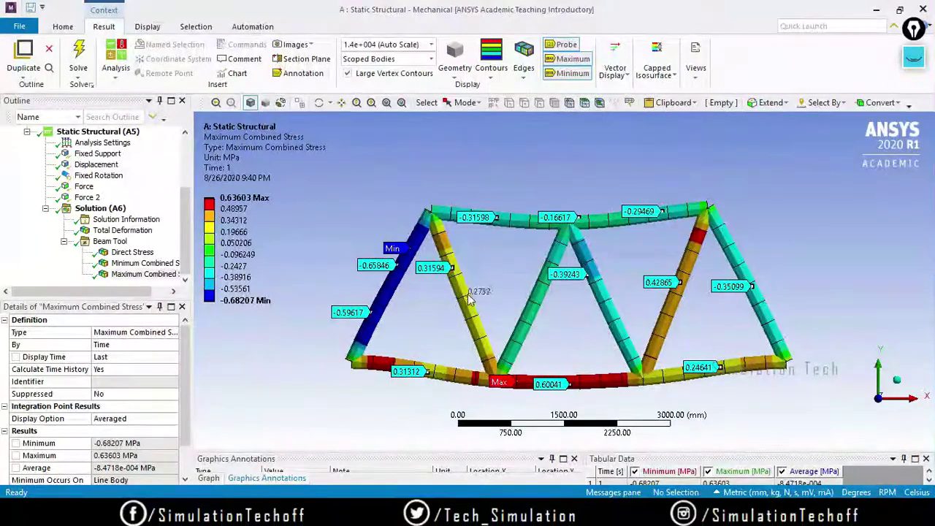
click(478, 327)
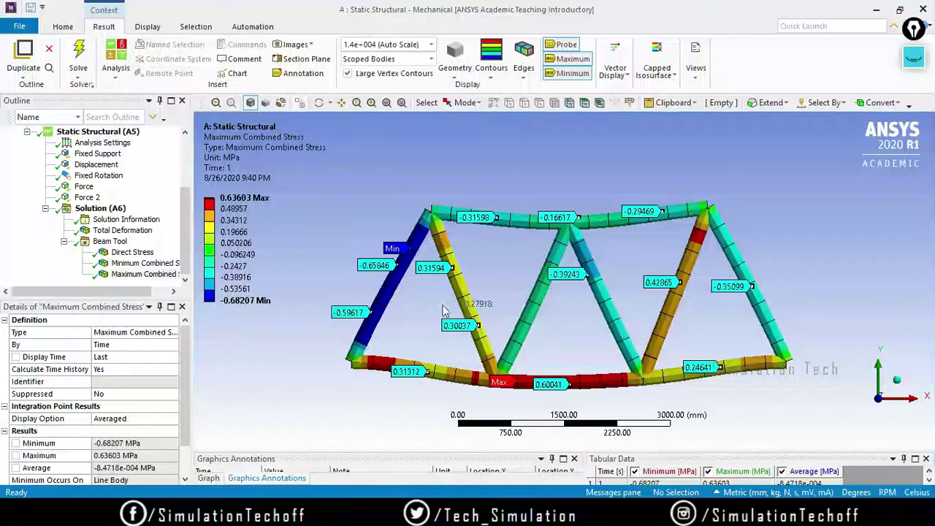
Play the Maximum Combined Stress animation to watch the truss deform, and stop it
drag(385, 447, 385, 409)
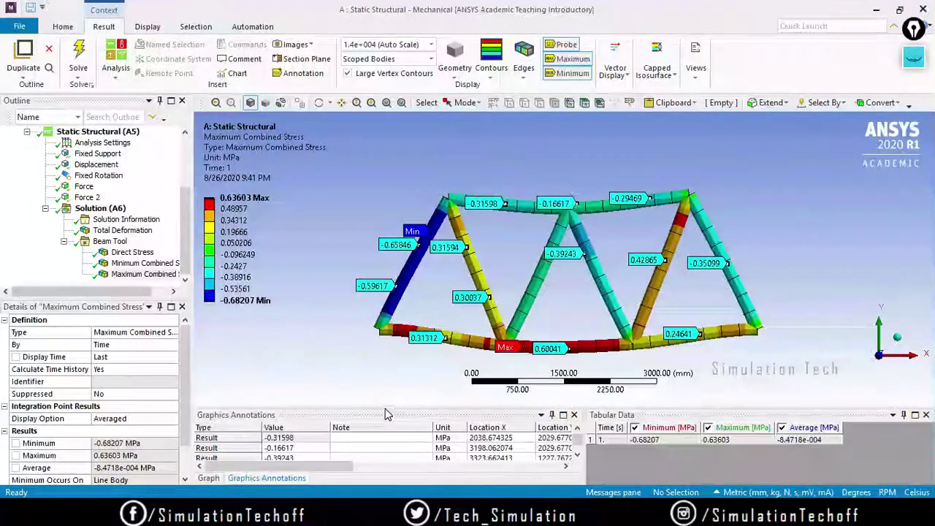
click(209, 479)
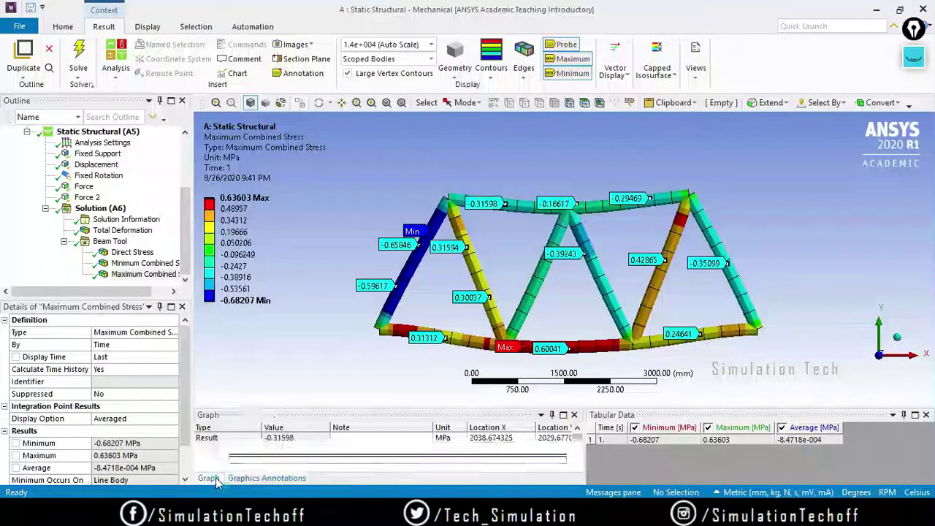
click(274, 433)
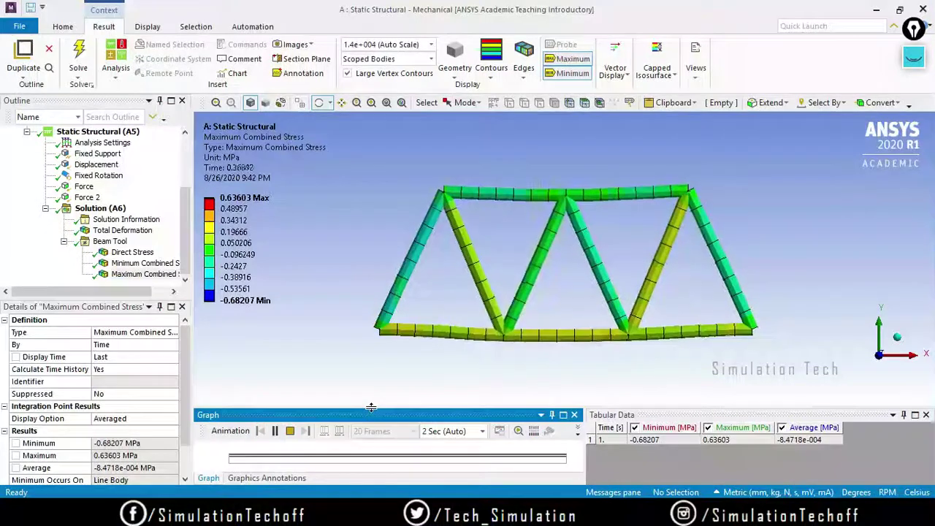
drag(366, 411, 369, 417)
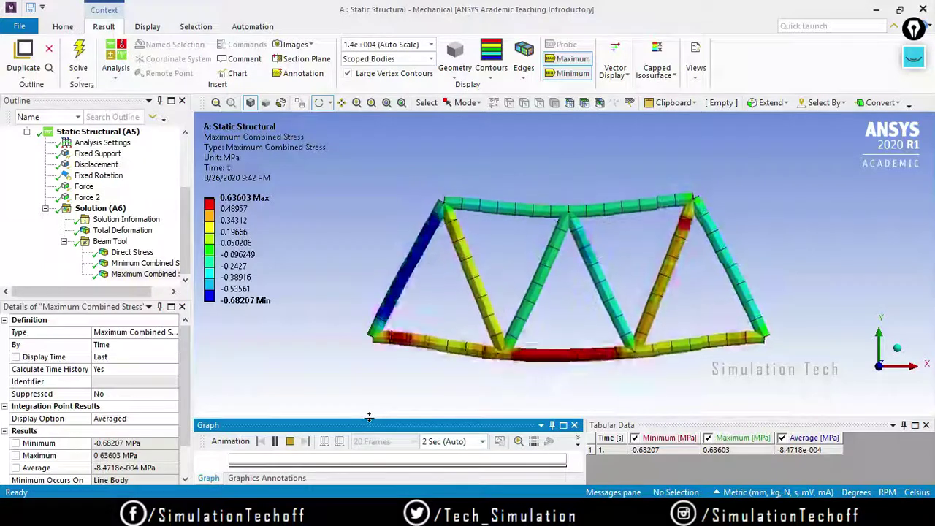
click(290, 441)
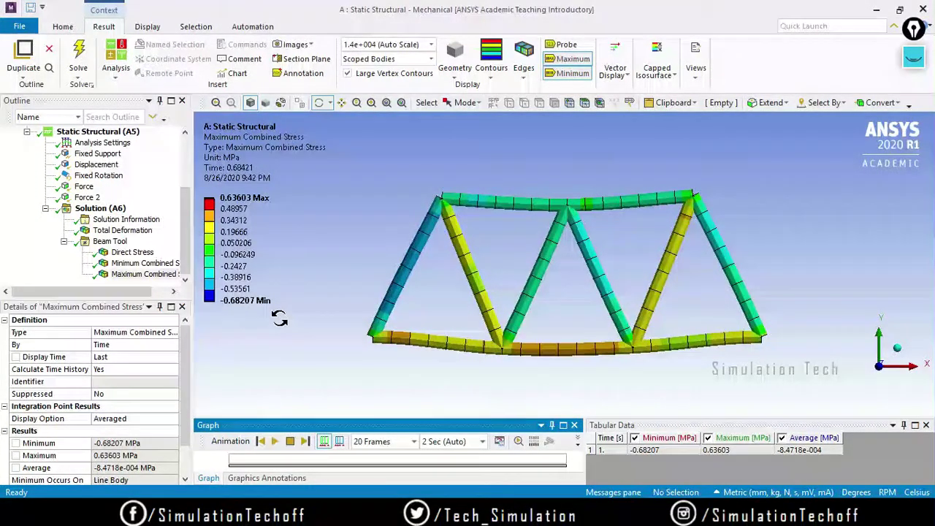